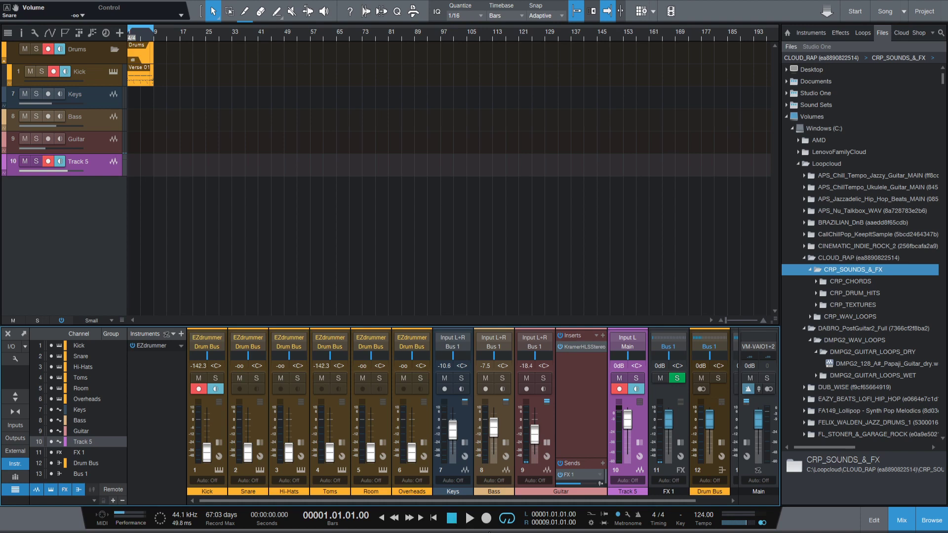
Step: Play the song while raising the Kick channel's fader to -9.6 dB, and pull the fader fully back down
{"action": "left_click", "coordinate": [470, 520]}
{"action": "left_click_drag", "start_coordinate": [208, 455], "coordinate": [211, 453]}
{"action": "scroll", "coordinate": [211, 453], "scroll_direction": "up", "scroll_amount": 8}
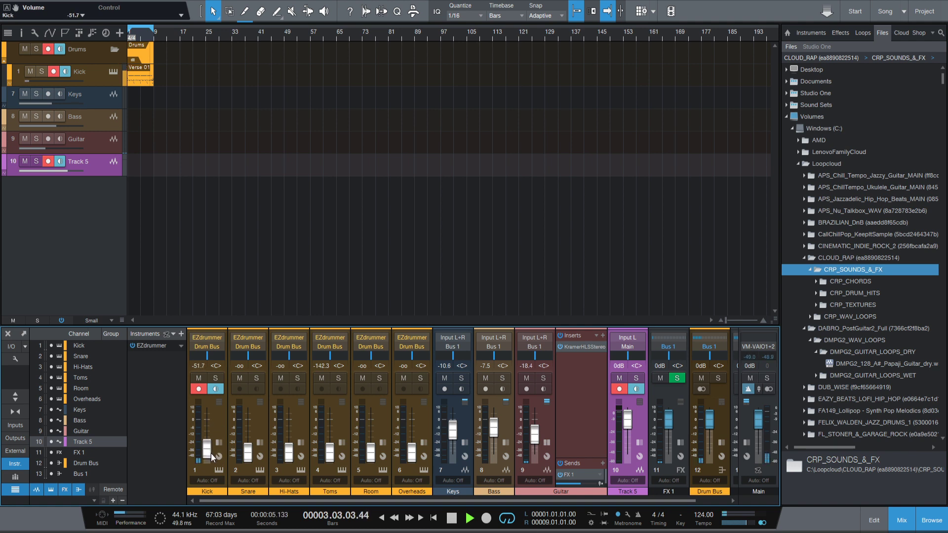
{"action": "scroll", "coordinate": [212, 453], "scroll_direction": "up", "scroll_amount": 6}
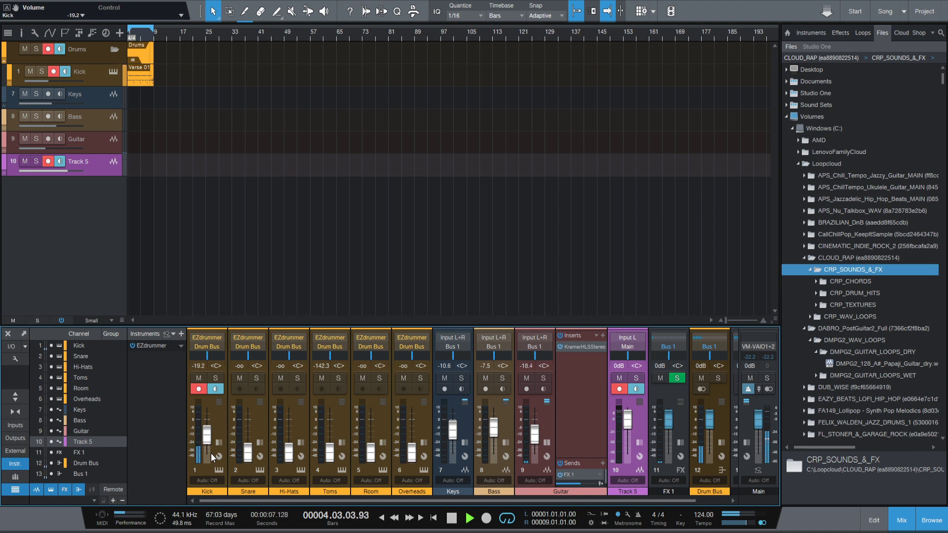
{"action": "scroll", "coordinate": [211, 453], "scroll_direction": "up", "scroll_amount": 1}
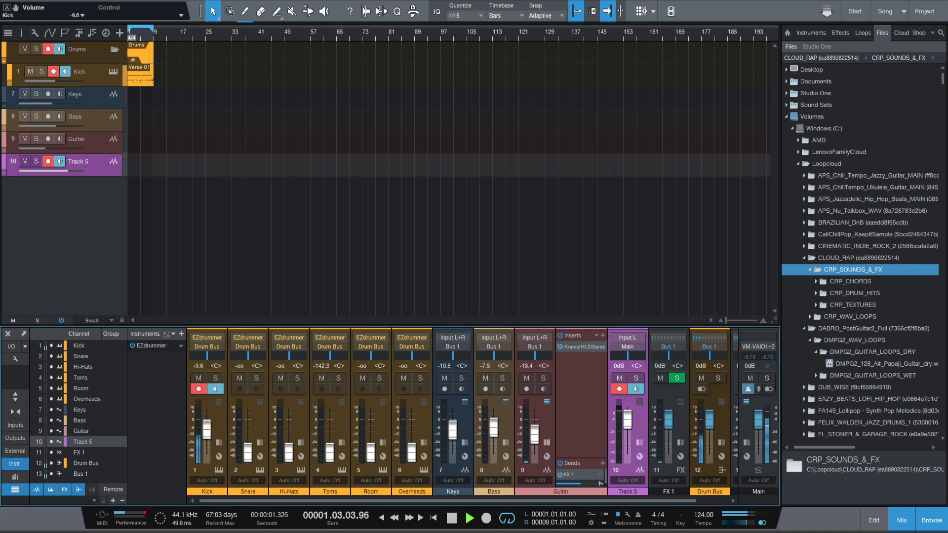
{"action": "left_click_drag", "start_coordinate": [192, 432], "coordinate": [212, 455]}
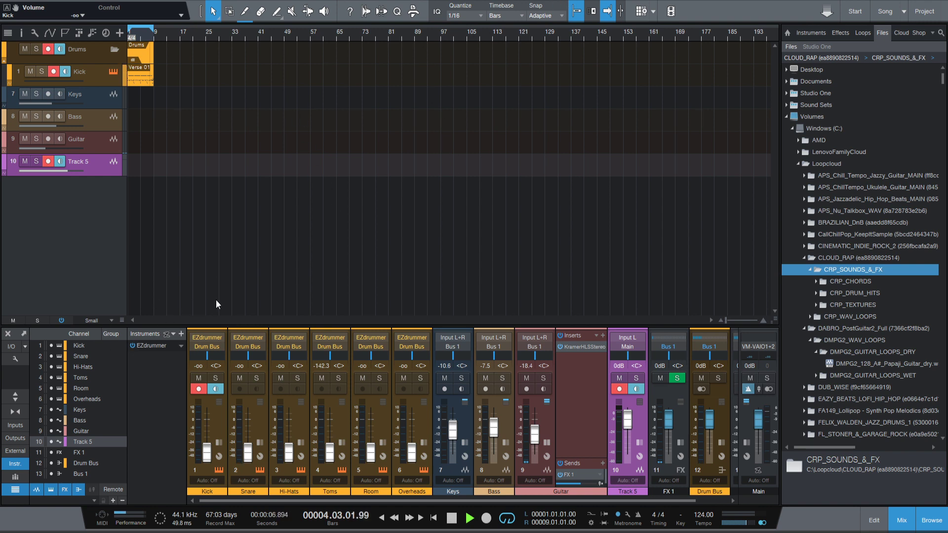
Step: Stop playback and show the Kick track's notes from bar 1 in the editor's drum view
{"action": "left_click", "coordinate": [875, 521]}
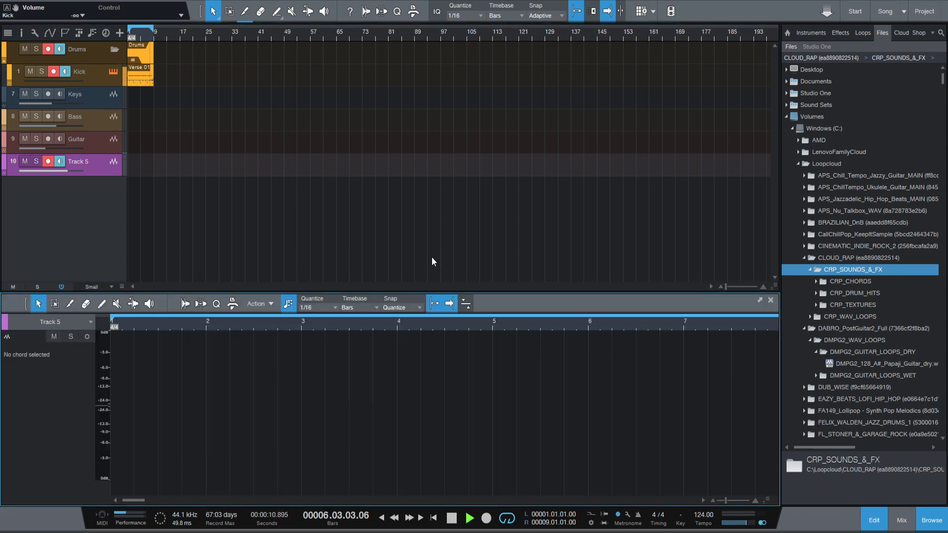
{"action": "left_click", "coordinate": [452, 518]}
{"action": "left_click", "coordinate": [100, 72]}
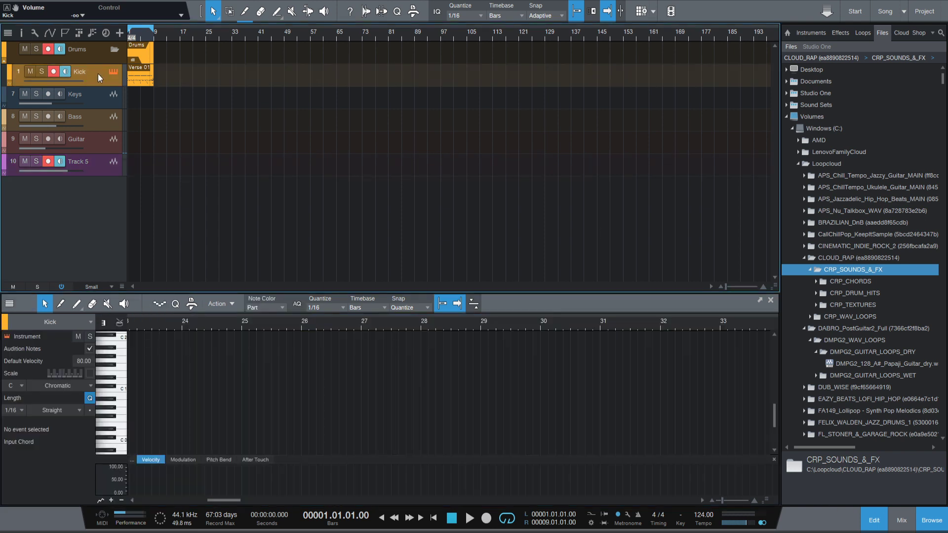
{"action": "left_click", "coordinate": [119, 322]}
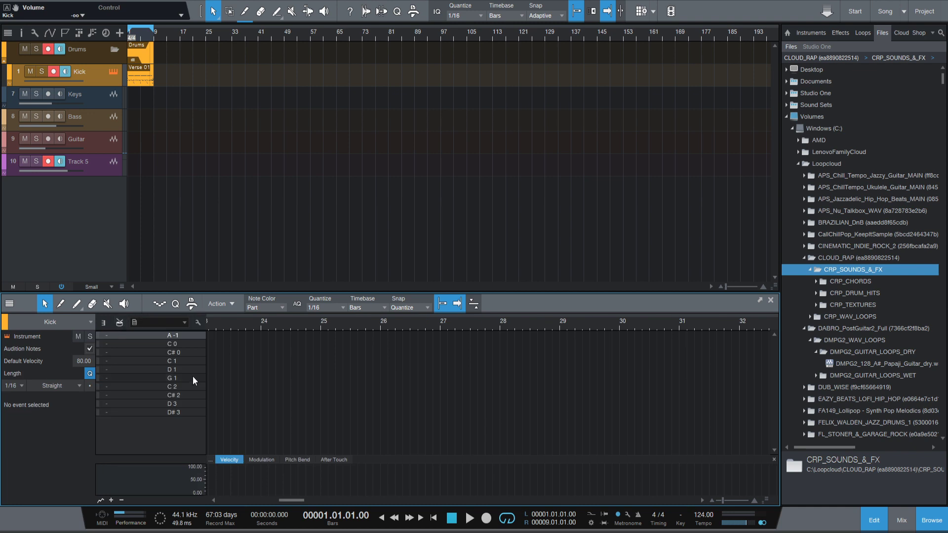
{"action": "left_click_drag", "start_coordinate": [292, 501], "coordinate": [159, 518]}
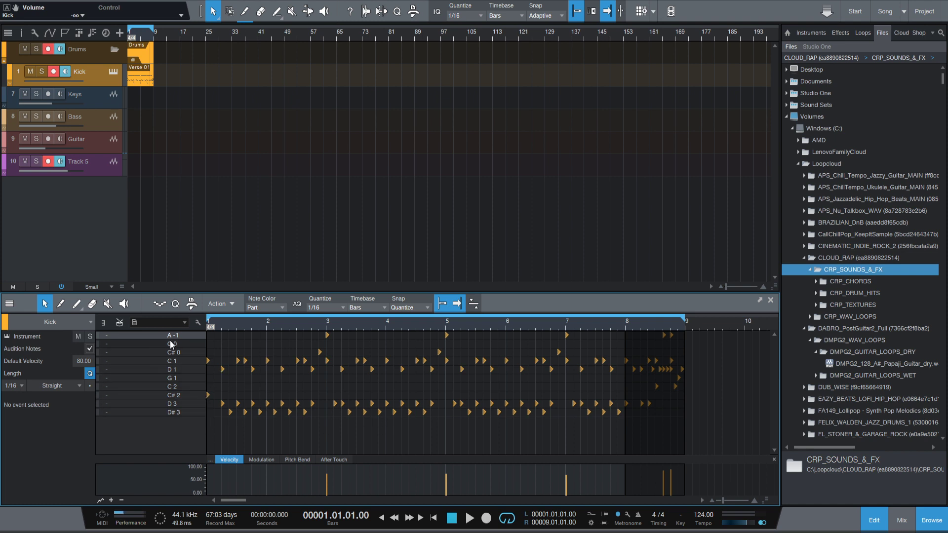
Step: Switch the Kick track's note editor to piano view and look over the drum notes
{"action": "left_click", "coordinate": [105, 322]}
{"action": "scroll", "coordinate": [358, 399], "scroll_direction": "down", "scroll_amount": 3}
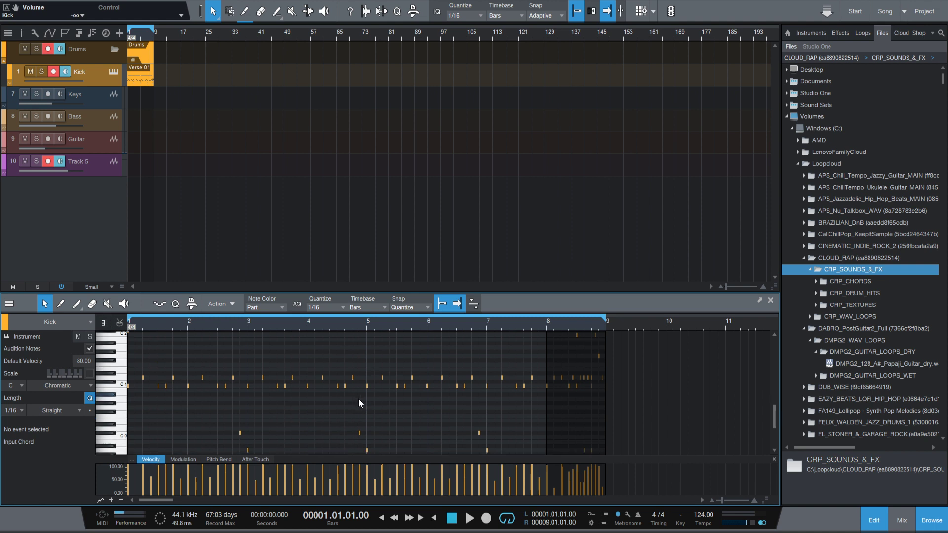
{"action": "scroll", "coordinate": [363, 425], "scroll_direction": "up", "scroll_amount": 2}
{"action": "scroll", "coordinate": [129, 390], "scroll_direction": "down", "scroll_amount": 1}
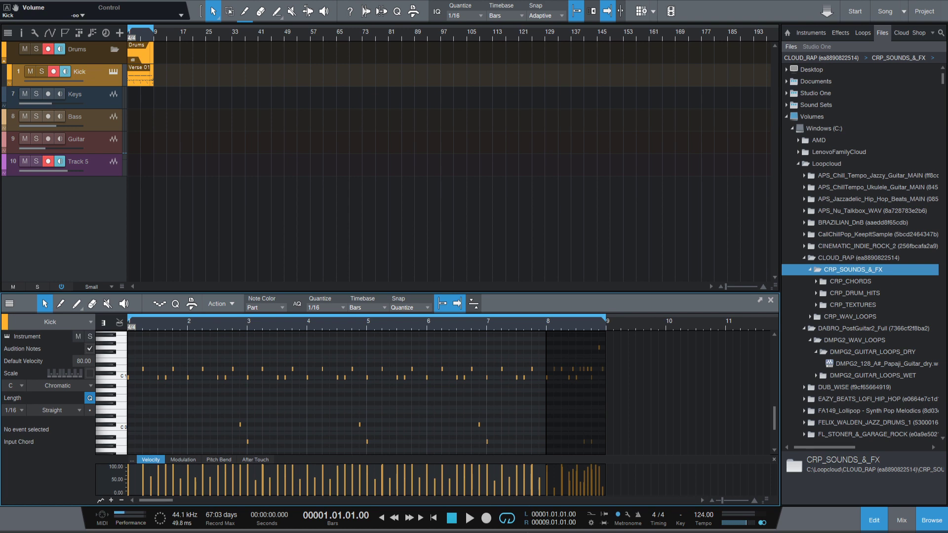
Step: Show the mixer and move the Drum Bus channel between Overheads and Keys, leaving its strip collapsed
{"action": "left_click", "coordinate": [900, 521]}
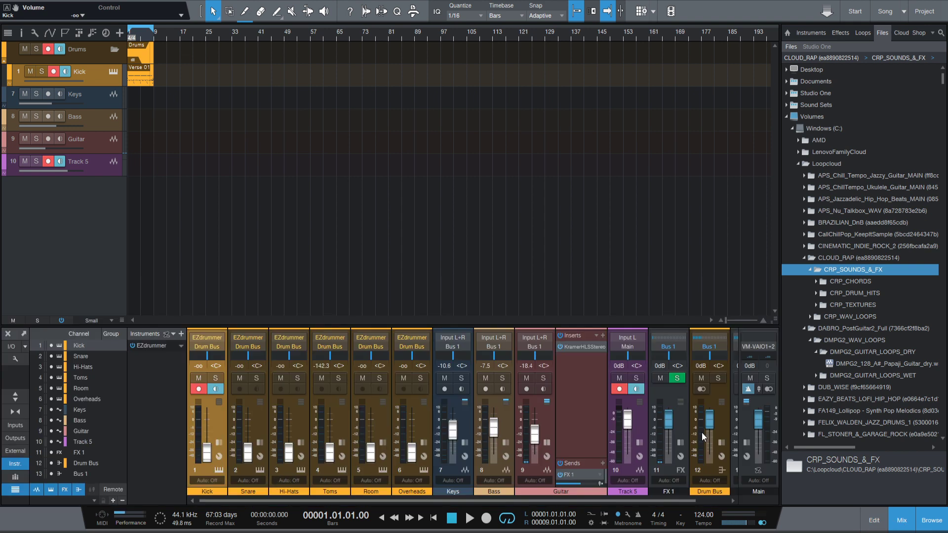
{"action": "left_click", "coordinate": [722, 417]}
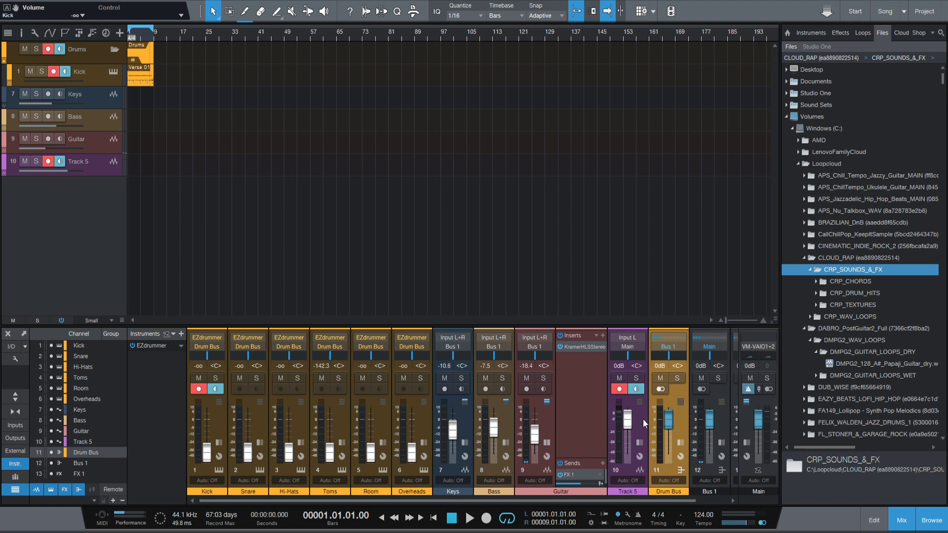
{"action": "left_click", "coordinate": [688, 420]}
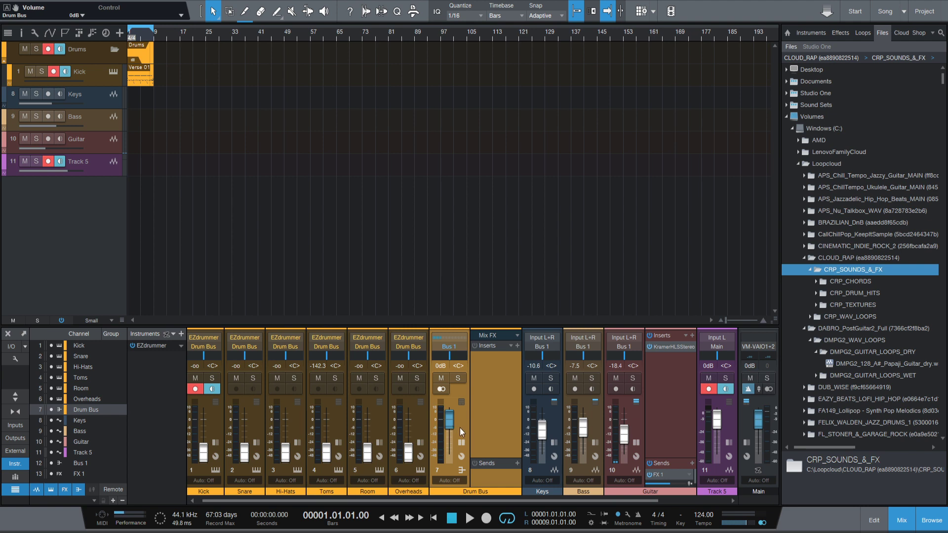
{"action": "left_click", "coordinate": [460, 427]}
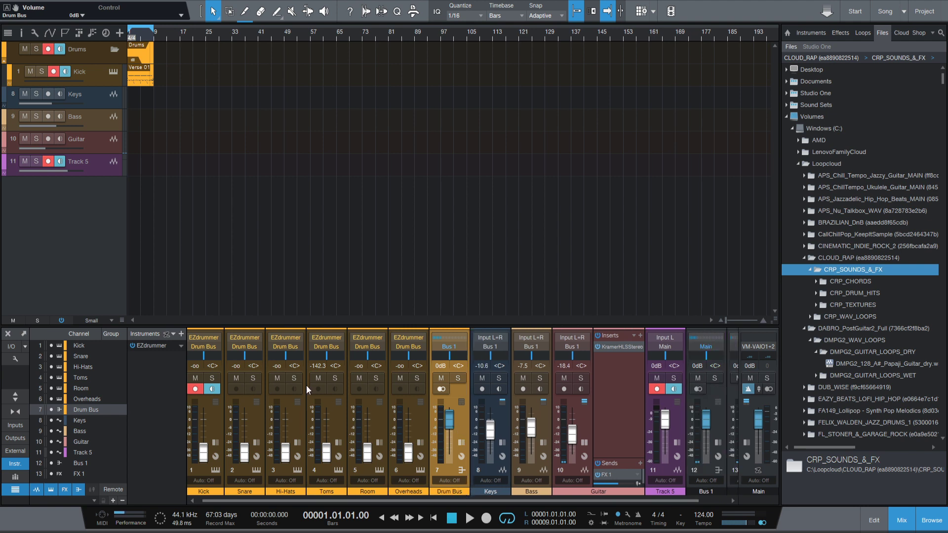
Step: Recolor the Drums folder track and its contents purple
{"action": "left_click", "coordinate": [4, 57]}
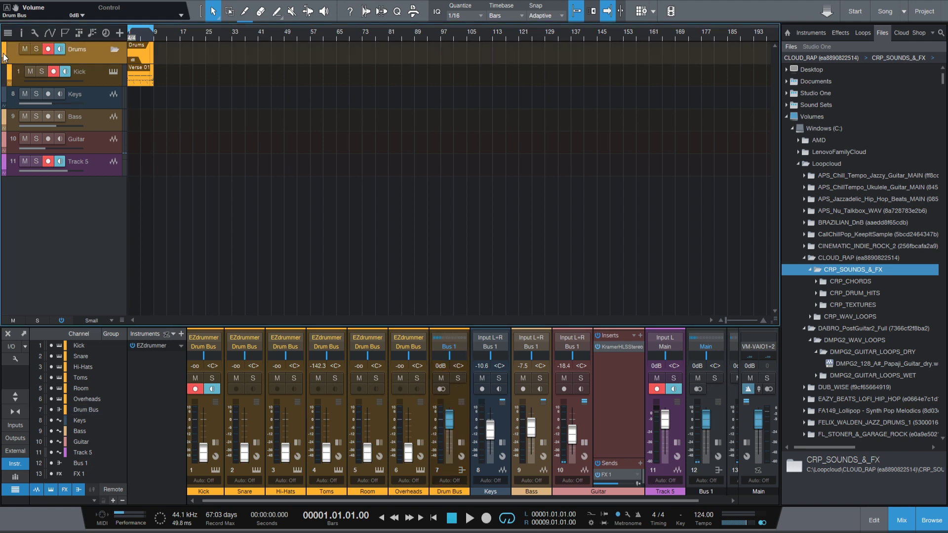
{"action": "left_click", "coordinate": [4, 56]}
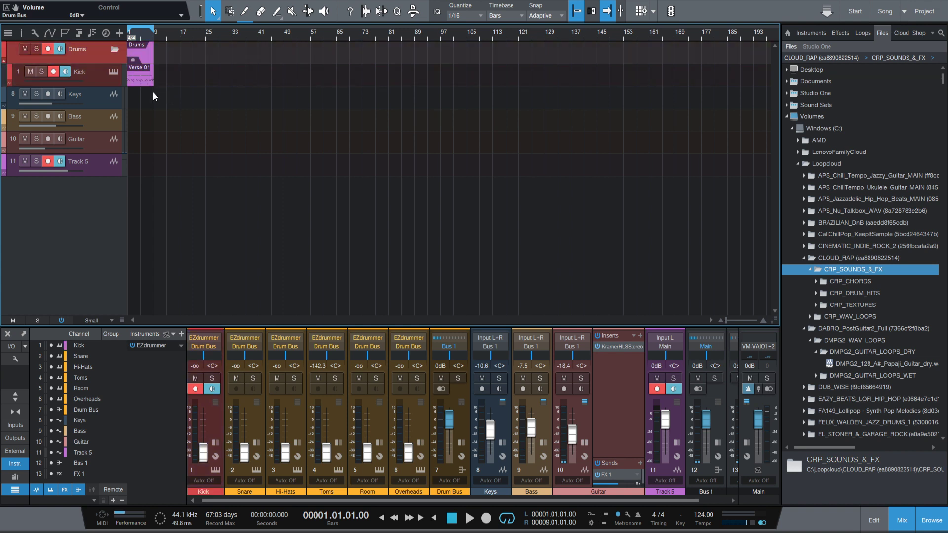
{"action": "left_click", "coordinate": [152, 91]}
Step: Change the color of Track 5 to orange
{"action": "left_click", "coordinate": [6, 168]}
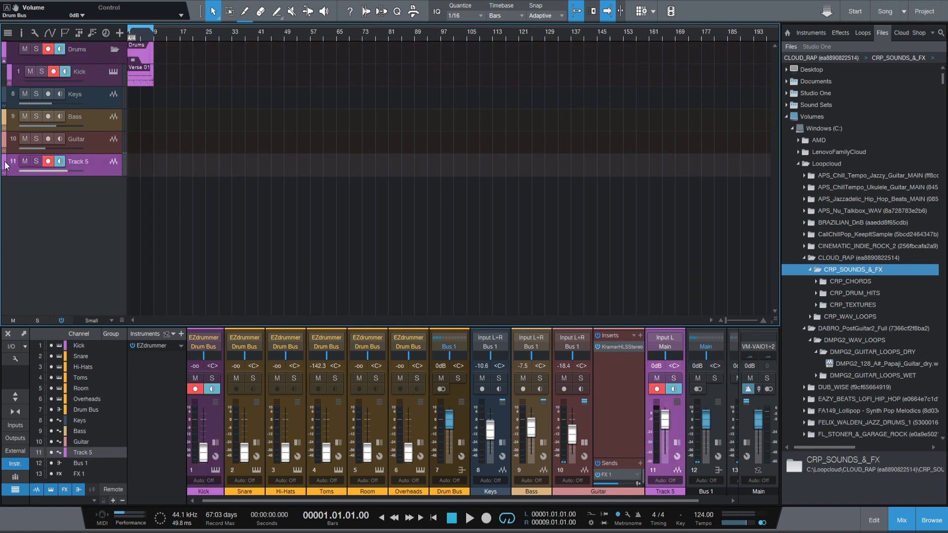
{"action": "left_click", "coordinate": [6, 168]}
{"action": "left_click", "coordinate": [149, 190]}
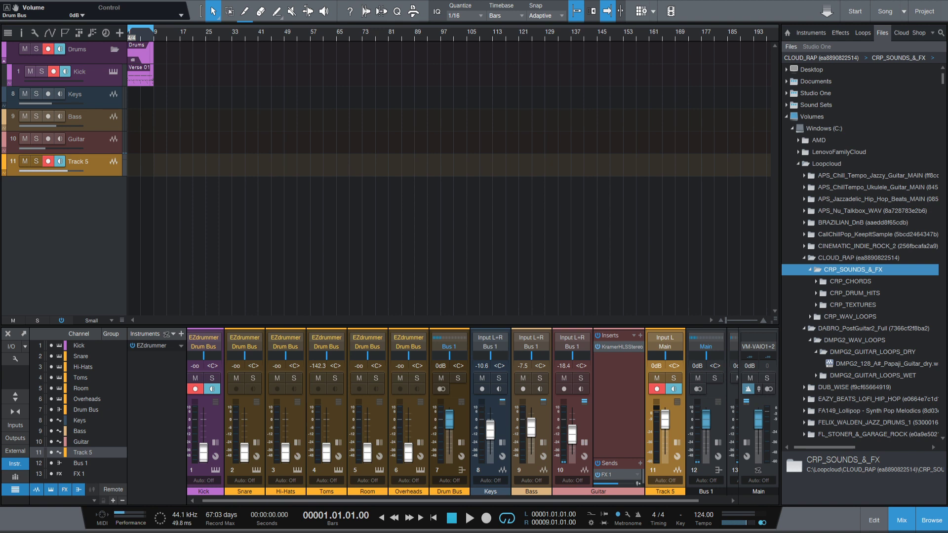
Step: Select the mixer channels from Snare through Drum Bus and recolor them all purple
{"action": "double_click", "coordinate": [254, 426]}
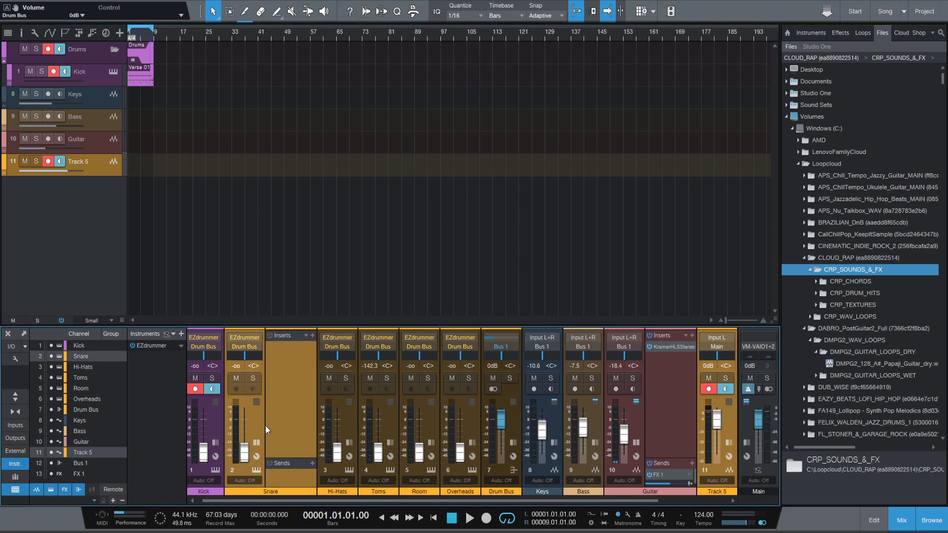
{"action": "left_click", "coordinate": [343, 425], "text": "shift"}
{"action": "left_click_drag", "start_coordinate": [398, 410], "coordinate": [513, 415]}
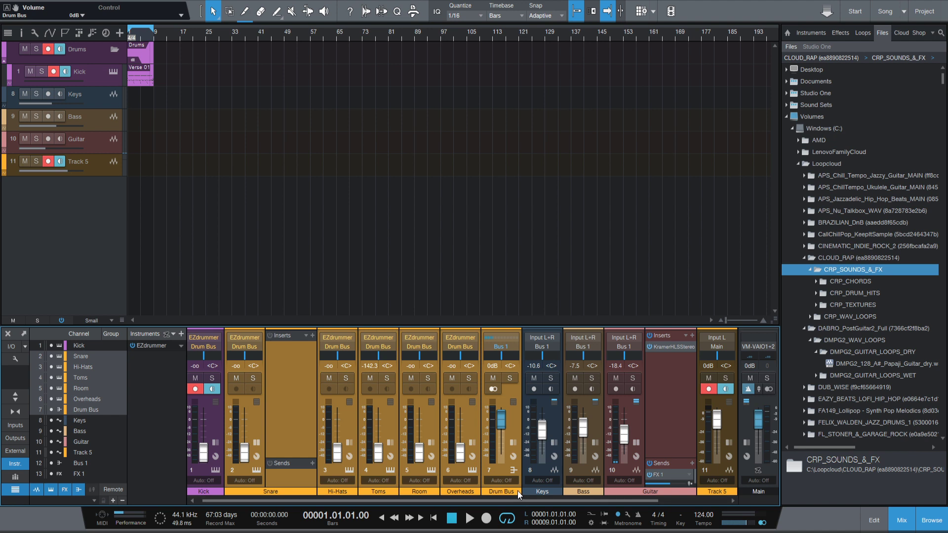
{"action": "left_click", "coordinate": [664, 444]}
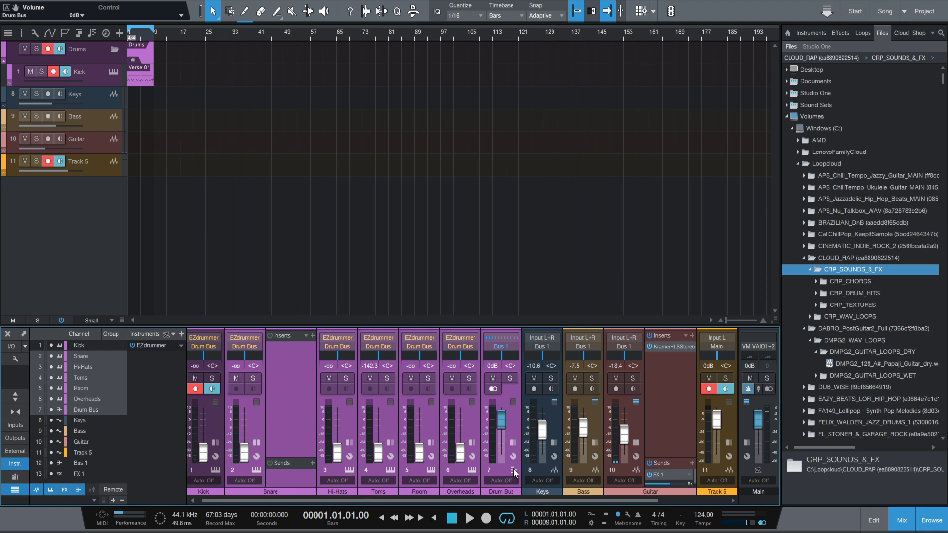
Step: Expand the Drum Bus channel, show its Virtual Mix Rack insert, and move the plug-in window clear of the first mixer channels
{"action": "left_click", "coordinate": [513, 429]}
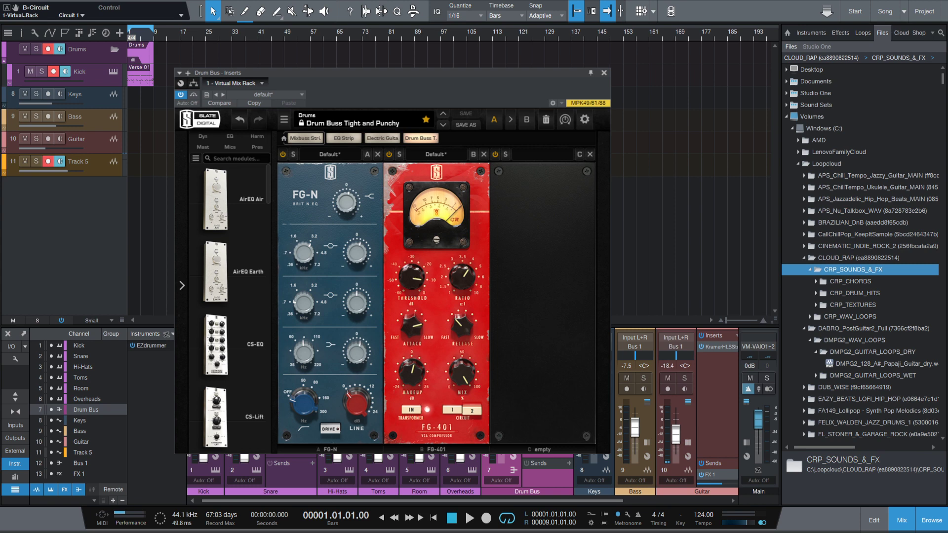
{"action": "left_click_drag", "start_coordinate": [345, 73], "coordinate": [527, 93]}
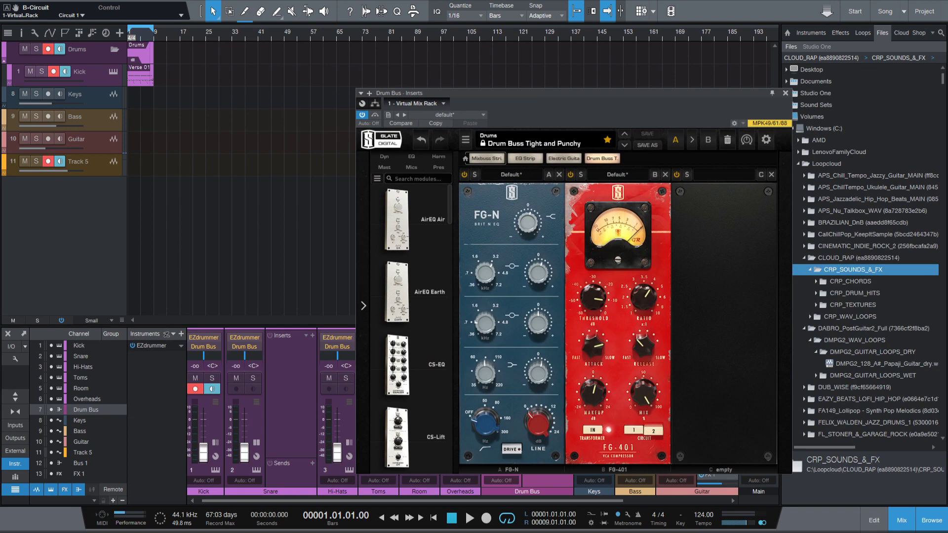
{"action": "key", "text": "F11"}
{"action": "key", "text": "F11"}
{"action": "key", "text": "F11"}
Step: Set the high-pass frequency of the FG-N equalizer on the Drum Bus to 35.5 Hz
{"action": "left_click_drag", "start_coordinate": [528, 223], "coordinate": [521, 224]}
{"action": "left_click", "coordinate": [545, 276]}
{"action": "left_click", "coordinate": [549, 275]}
{"action": "mouse_move", "coordinate": [486, 319]}
{"action": "mouse_move", "coordinate": [552, 324]}
{"action": "mouse_move", "coordinate": [485, 359]}
{"action": "left_click_drag", "start_coordinate": [470, 416], "coordinate": [529, 445]}
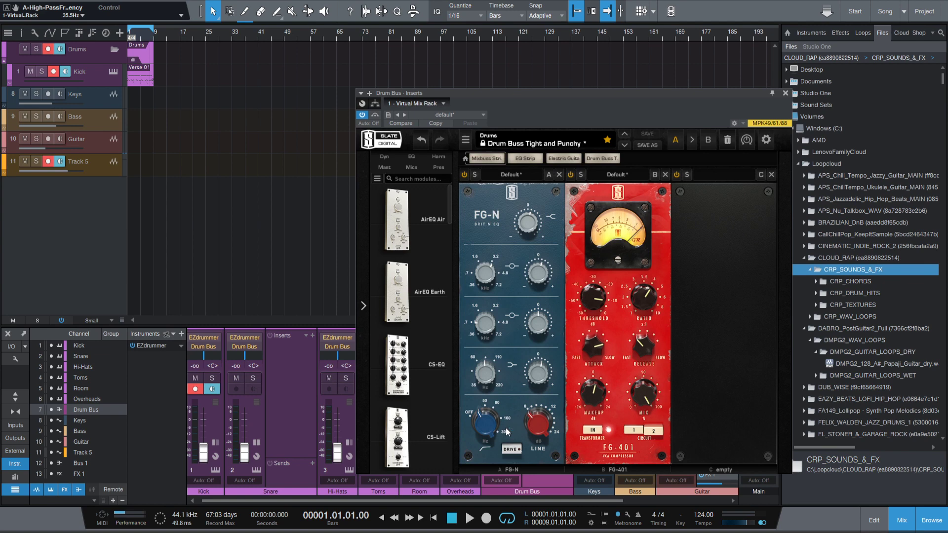
Step: Close and reopen the Drum Bus's Virtual Mix Rack window several times to demonstrate toggling it
{"action": "key", "text": "Escape"}
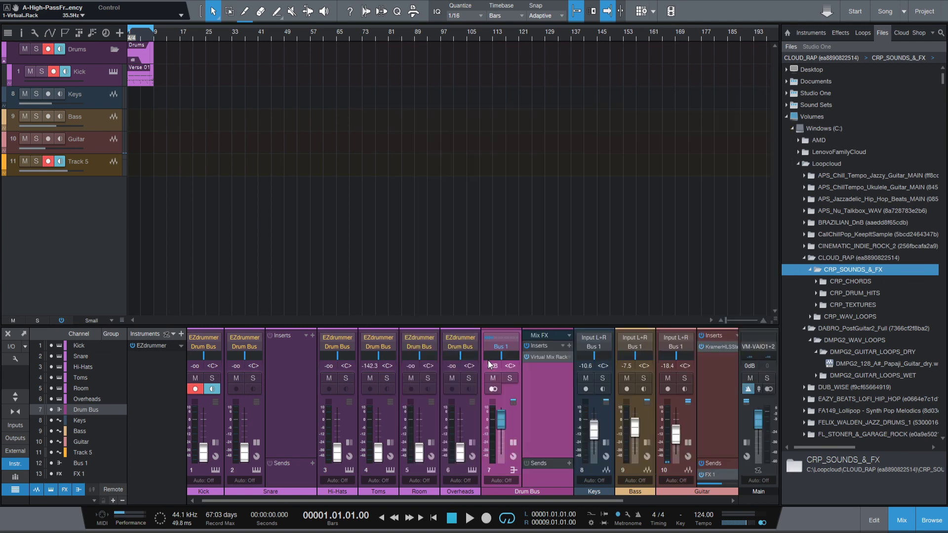
{"action": "left_click", "coordinate": [489, 364]}
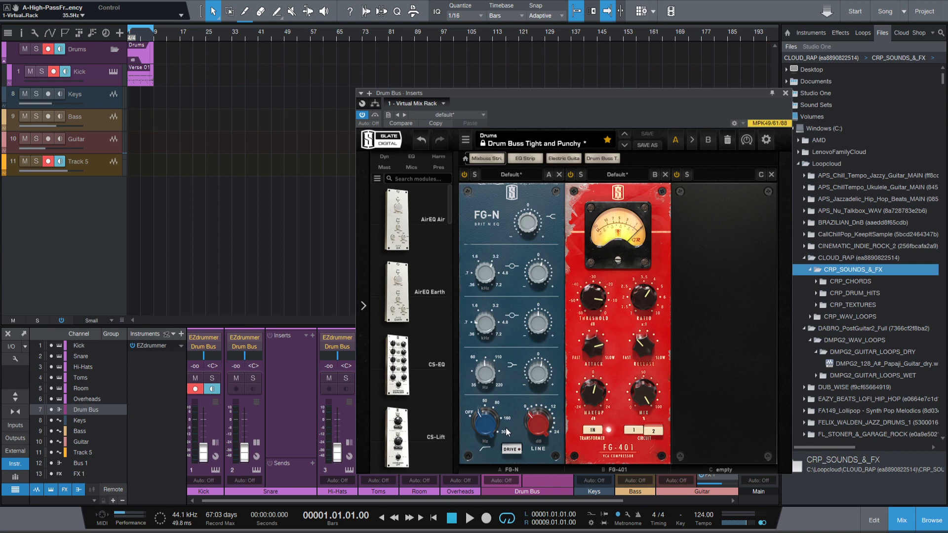
{"action": "key", "text": "Escape"}
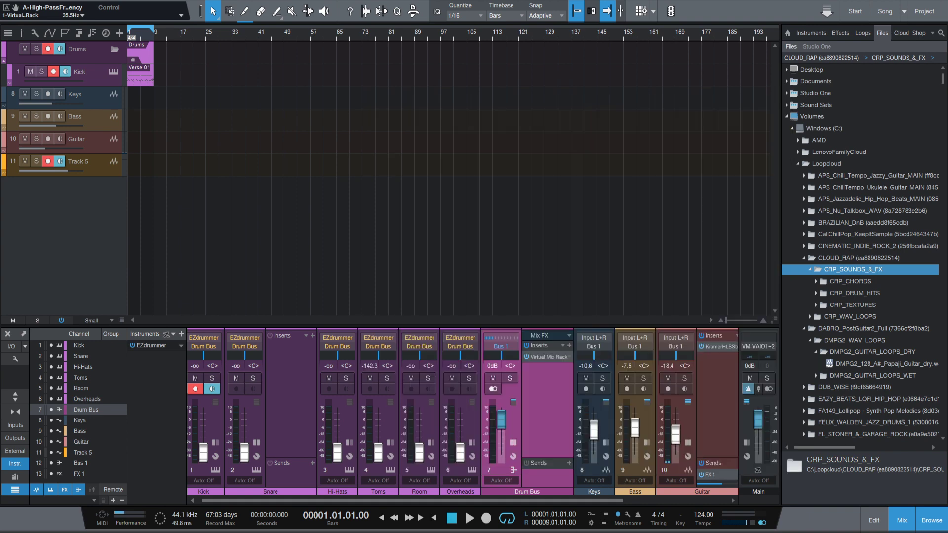
{"action": "key", "text": "F11"}
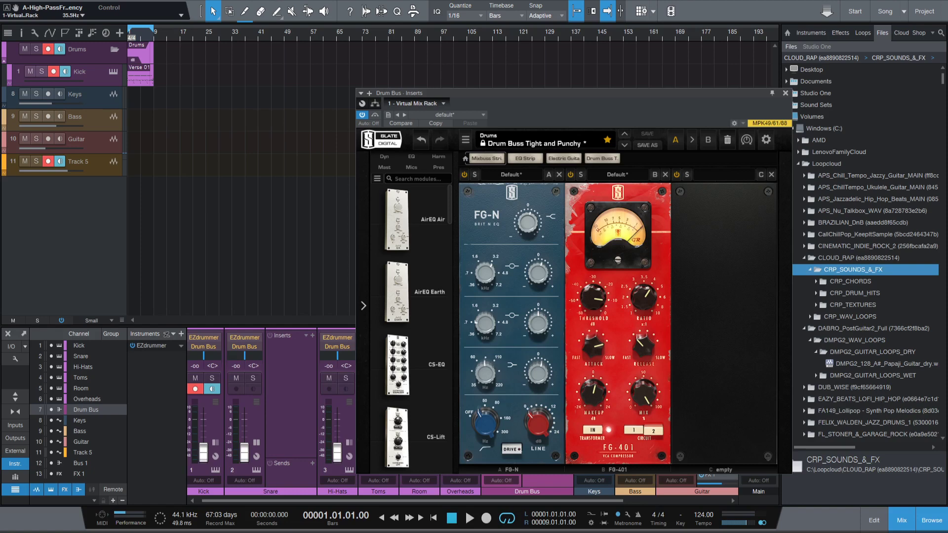
{"action": "key", "text": "F11"}
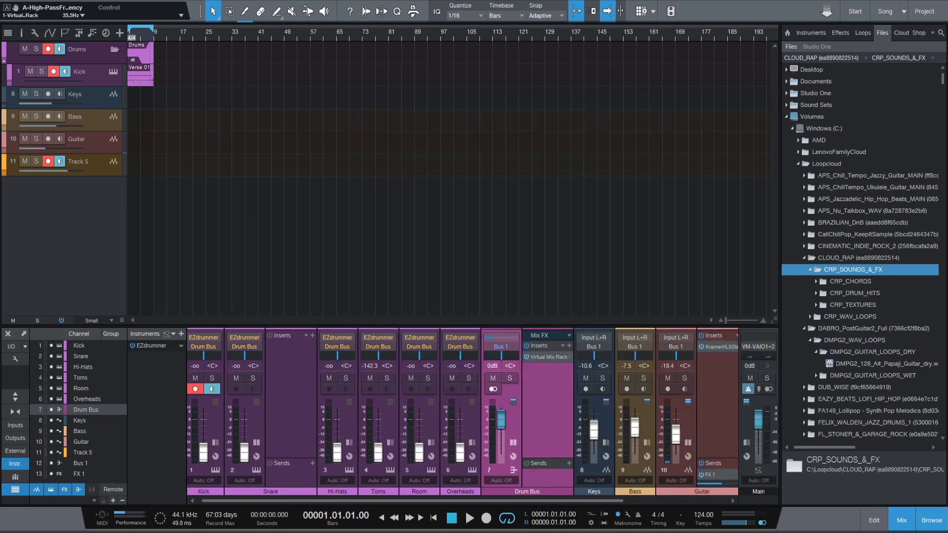
{"action": "key", "text": "F11"}
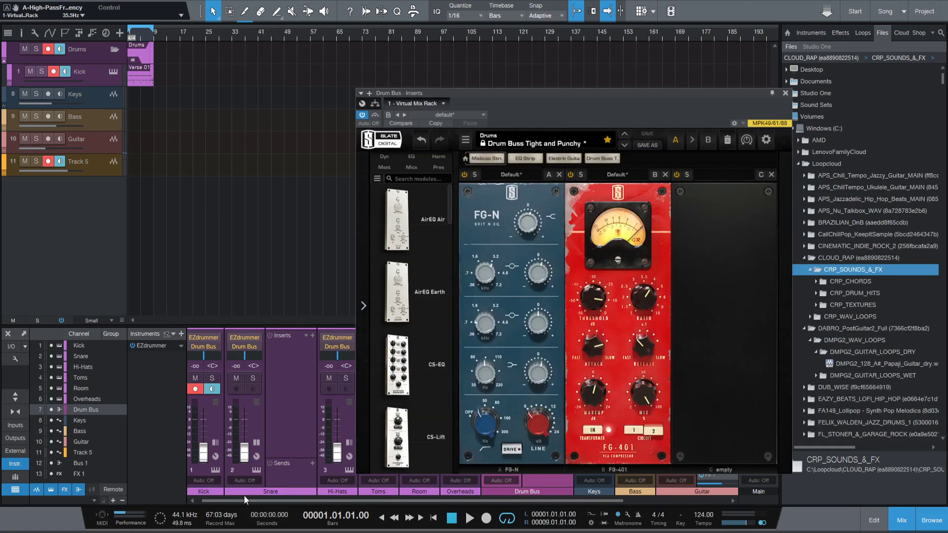
{"action": "left_click_drag", "start_coordinate": [243, 498], "coordinate": [234, 498]}
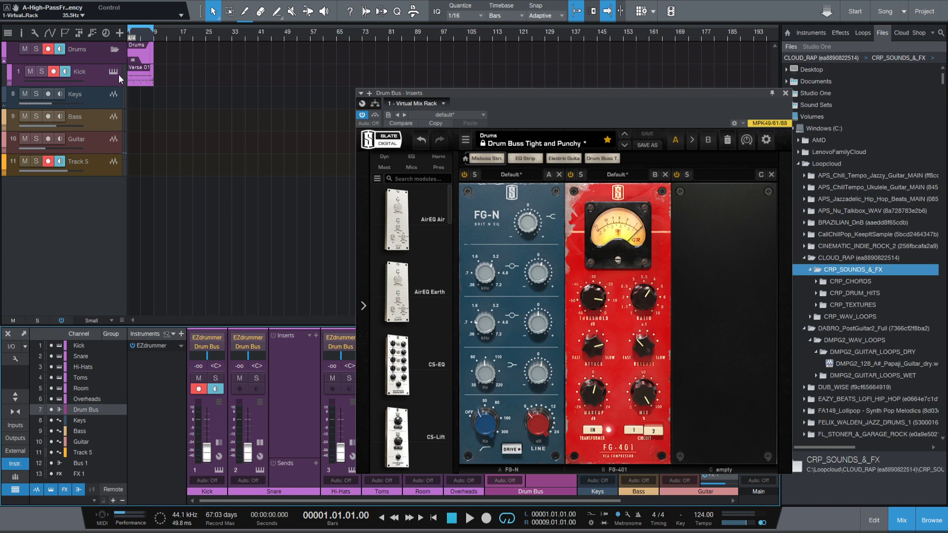
Step: Select the Kick track, show its Inserts window, and hide the window again
{"action": "key", "text": "F11"}
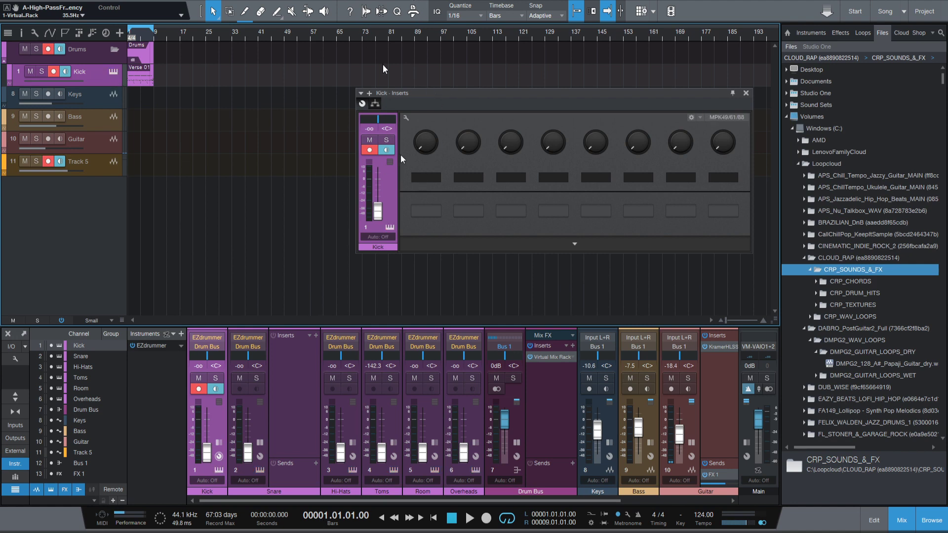
{"action": "left_click", "coordinate": [116, 75]}
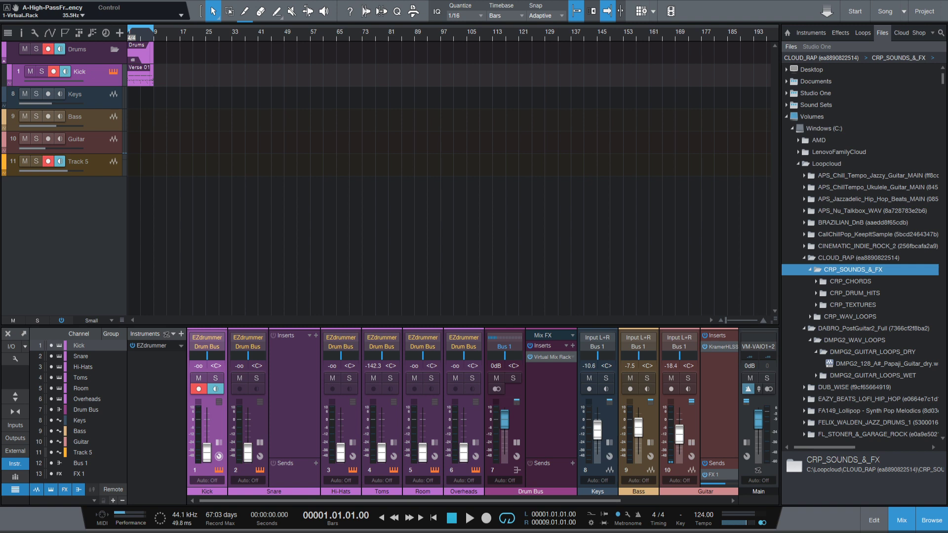
{"action": "key", "text": "F11"}
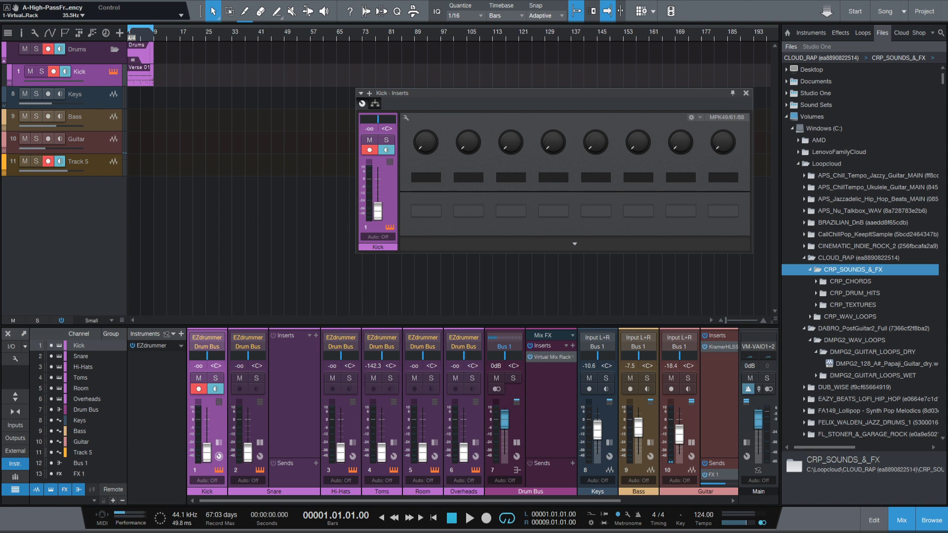
{"action": "key", "text": "F11"}
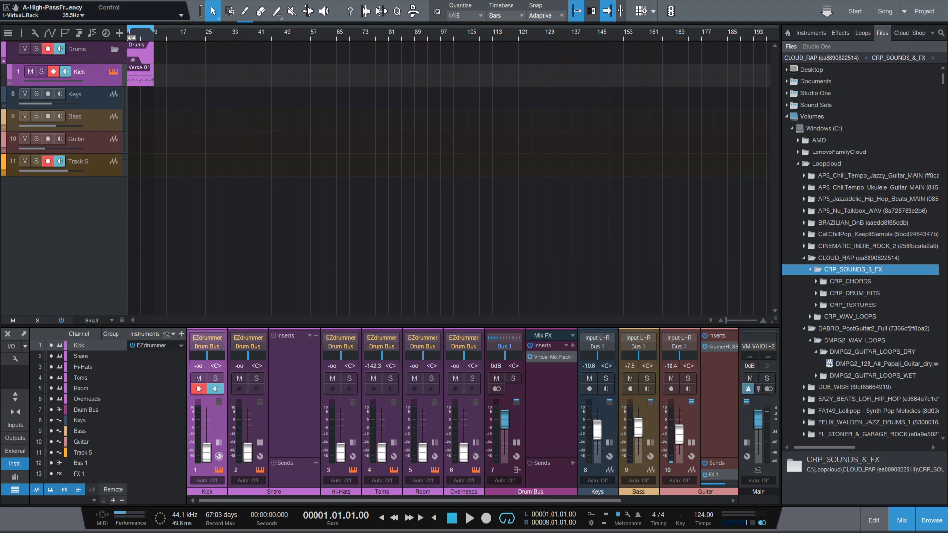
Step: Show and hide the Kick track's Inserts window repeatedly to demonstrate toggling the channel editor
{"action": "key", "text": "F11"}
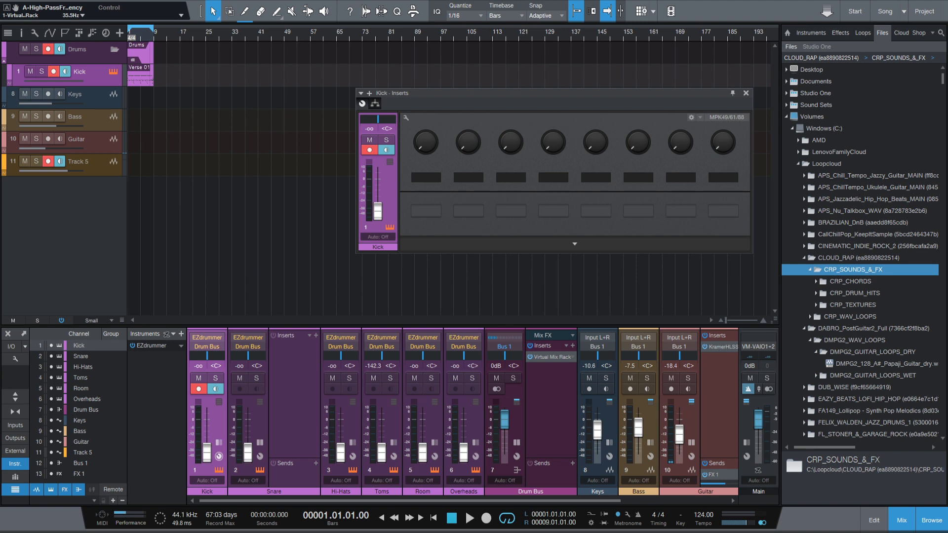
{"action": "key", "text": "F11"}
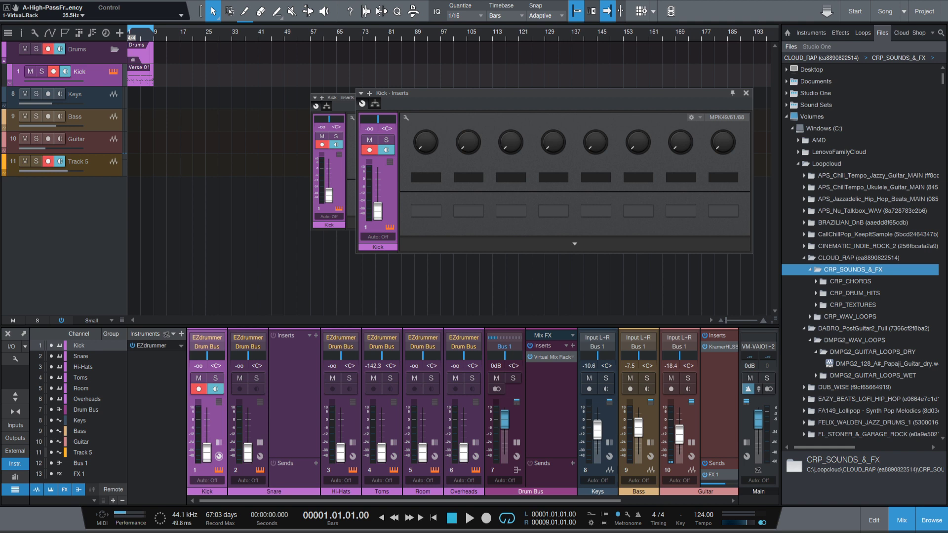
{"action": "key", "text": "F11"}
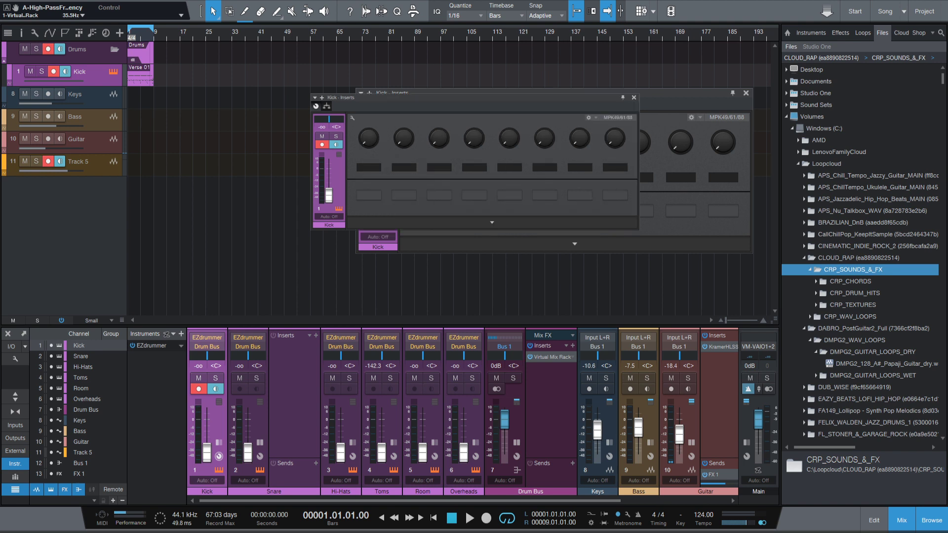
{"action": "key", "text": "F11"}
{"action": "key", "text": "F11"}
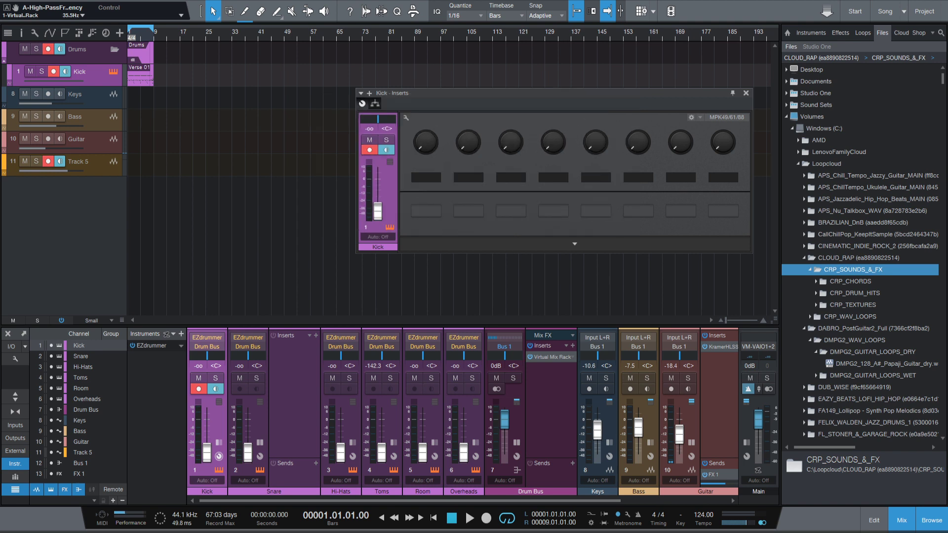
{"action": "key", "text": "F11"}
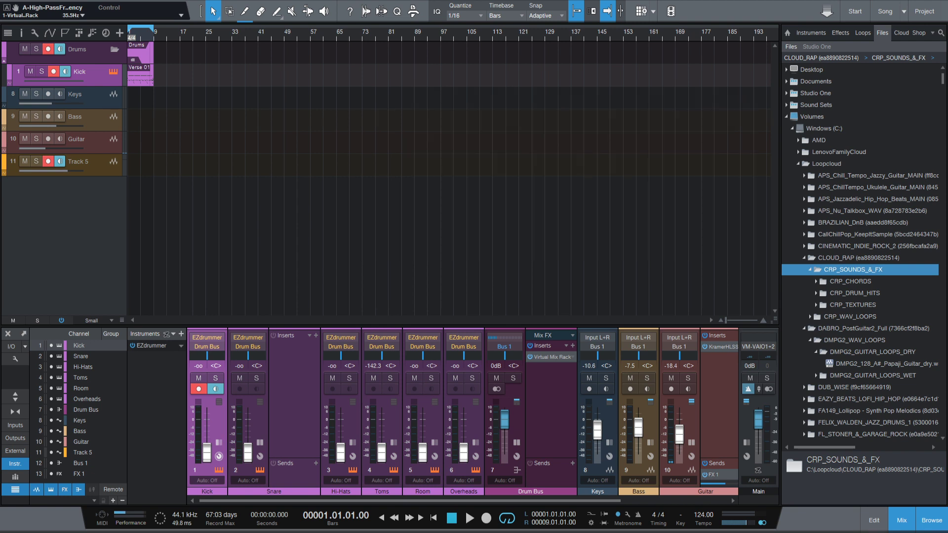
{"action": "key", "text": "F11"}
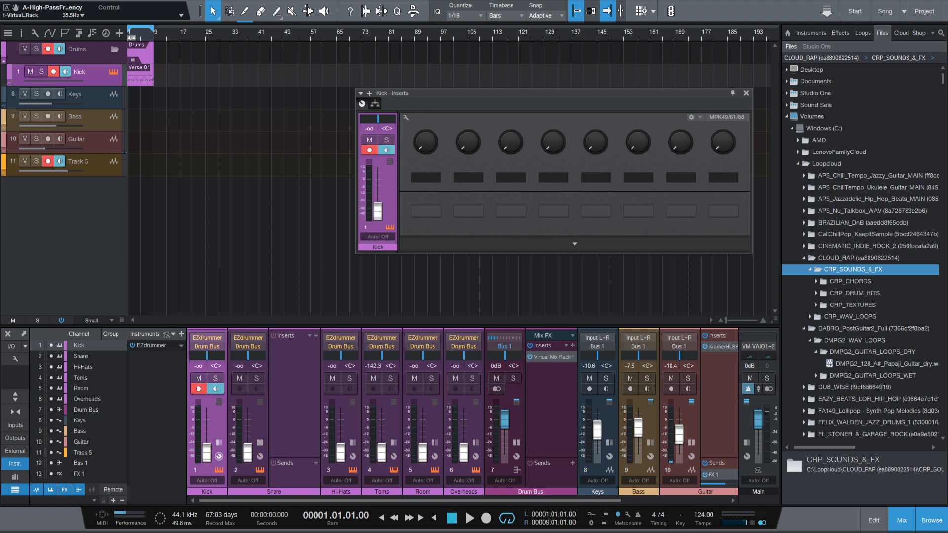
{"action": "key", "text": "F11"}
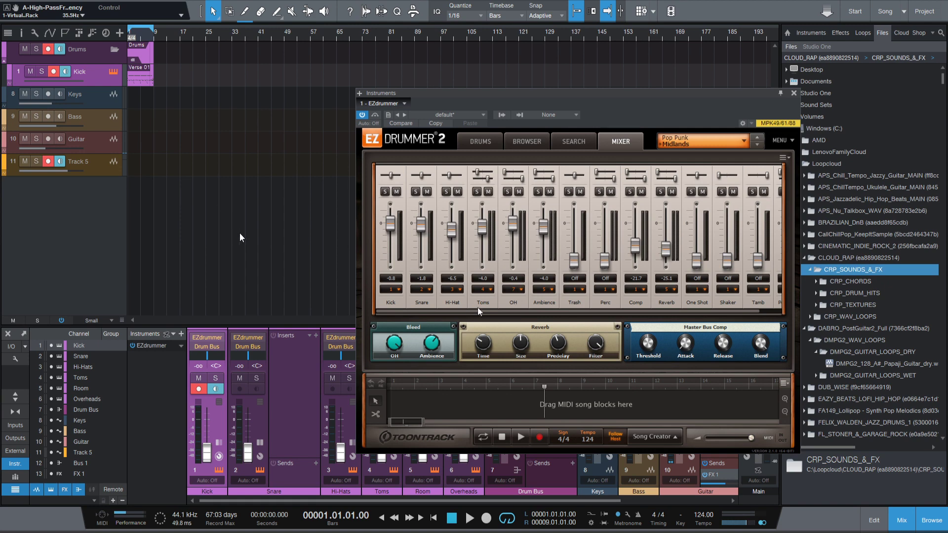
Step: Look through EZdrummer's mixer channels, and open and close the Snare's drum selection in the kit view
{"action": "scroll", "coordinate": [721, 309], "scroll_direction": "right", "scroll_amount": 1}
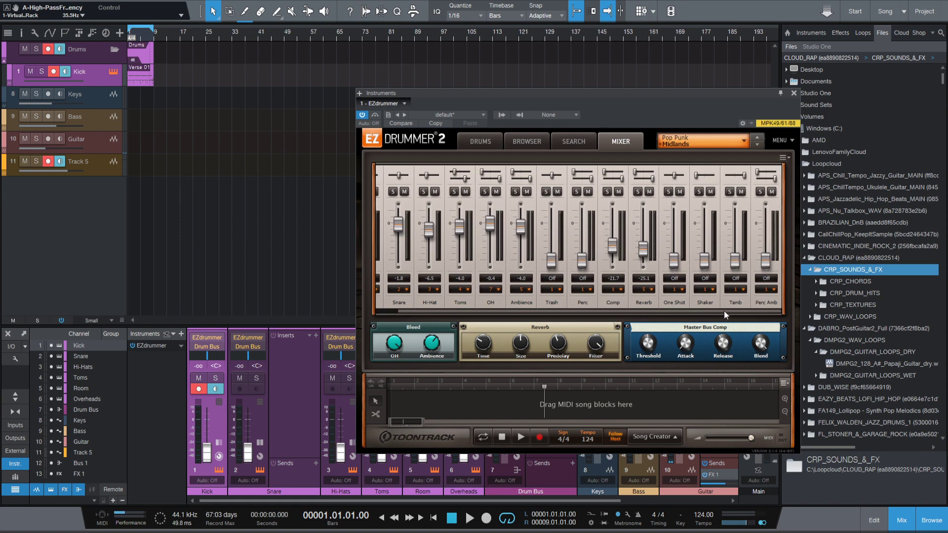
{"action": "scroll", "coordinate": [724, 310], "scroll_direction": "left", "scroll_amount": 1}
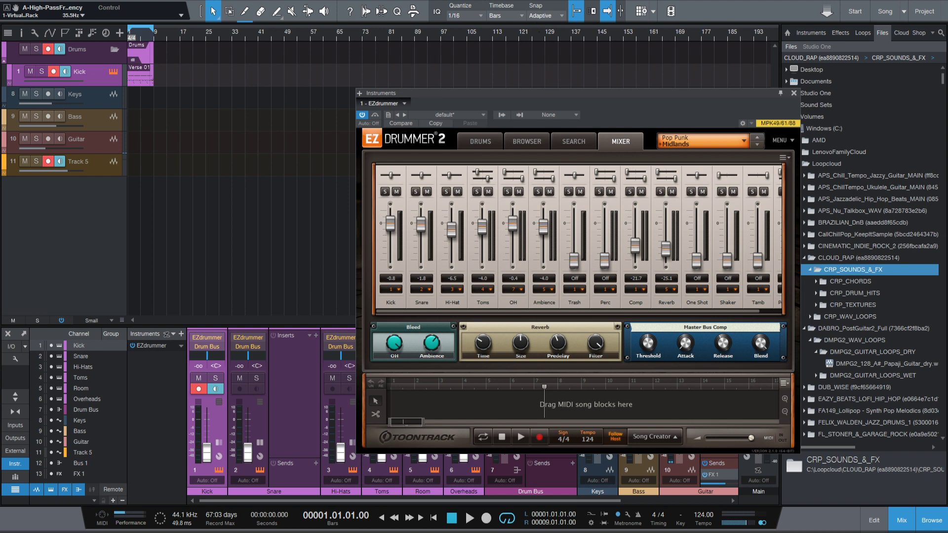
{"action": "left_click", "coordinate": [474, 145]}
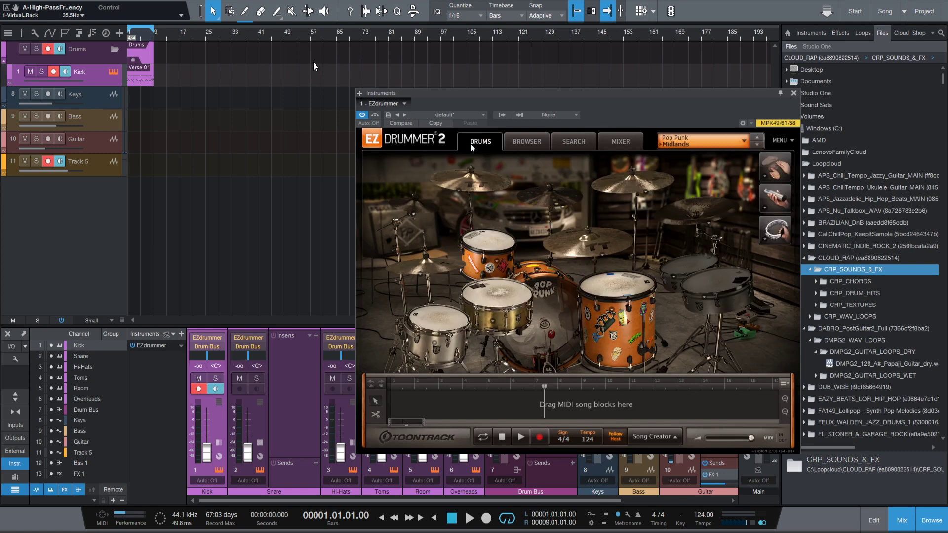
{"action": "left_click", "coordinate": [492, 322]}
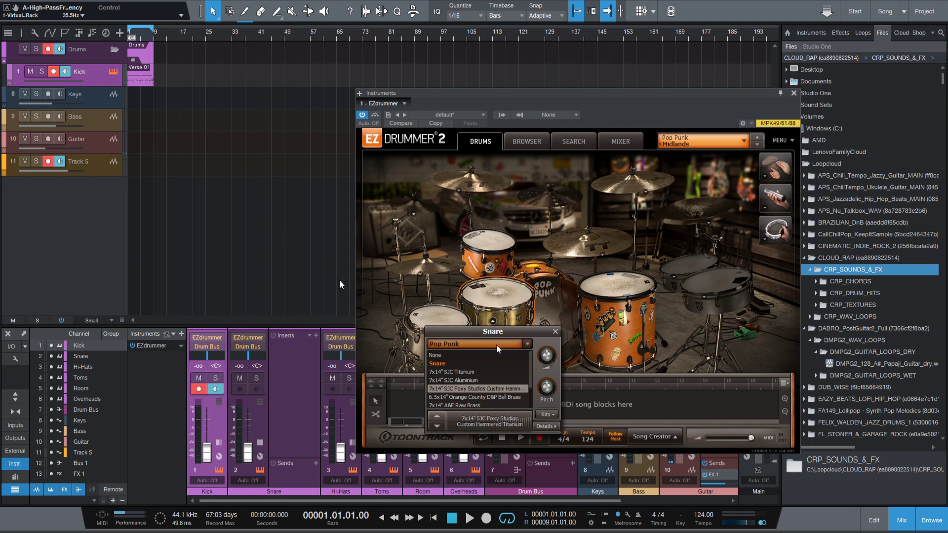
{"action": "left_click", "coordinate": [555, 331]}
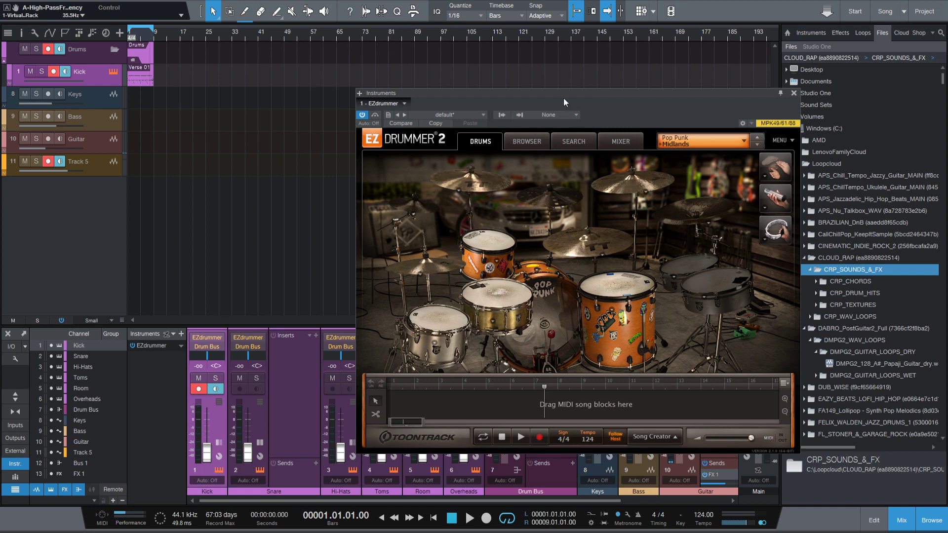
Step: Play the song with EZdrummer's mixer shown, and move the instrument window clear of the console's drum channels
{"action": "left_click", "coordinate": [467, 519]}
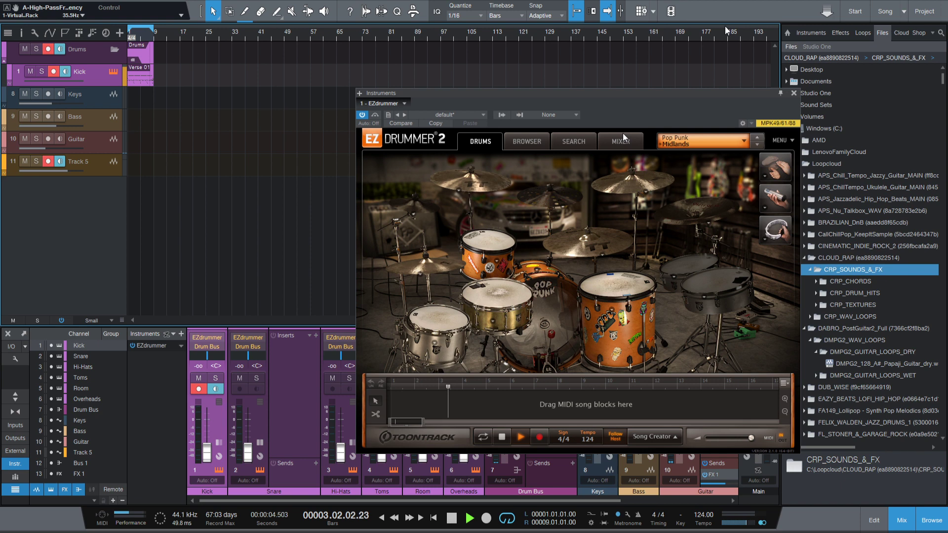
{"action": "left_click", "coordinate": [606, 143]}
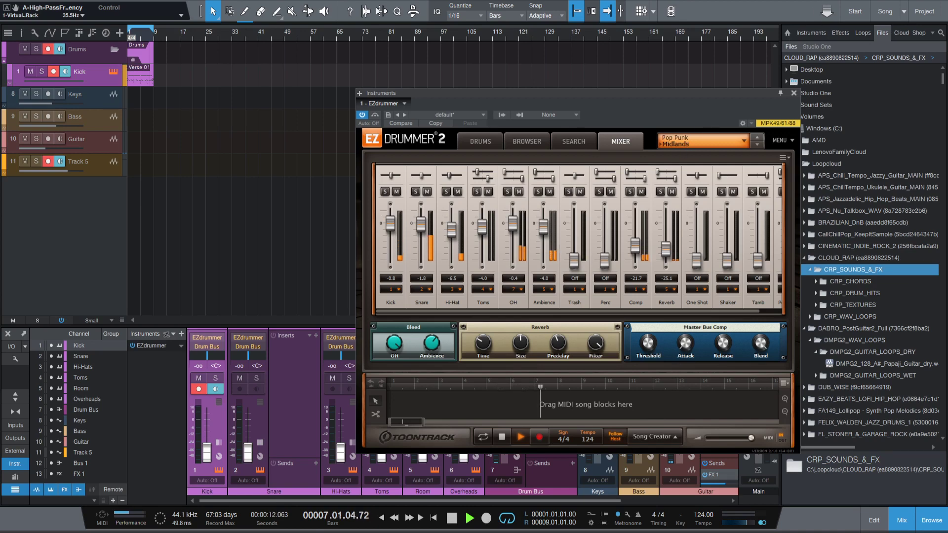
{"action": "left_click", "coordinate": [794, 93]}
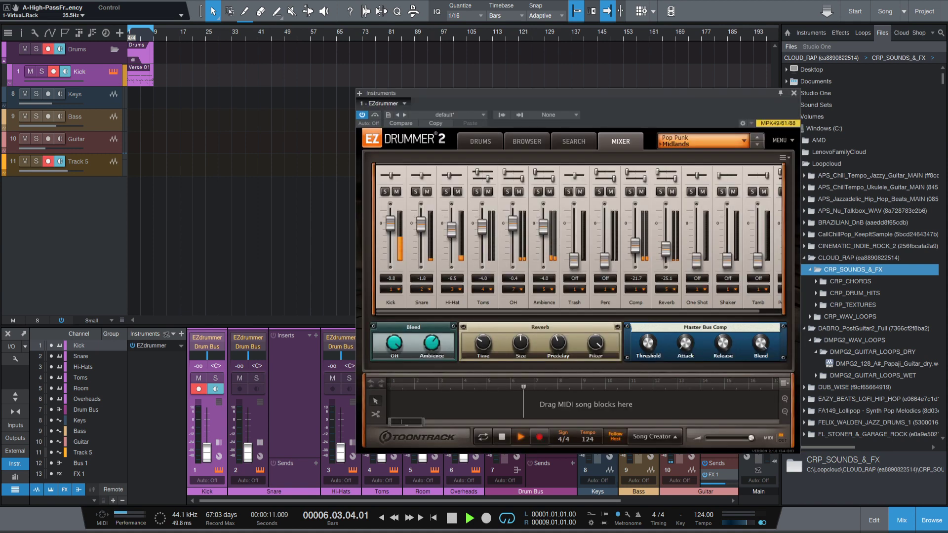
{"action": "left_click_drag", "start_coordinate": [444, 93], "coordinate": [945, 172]}
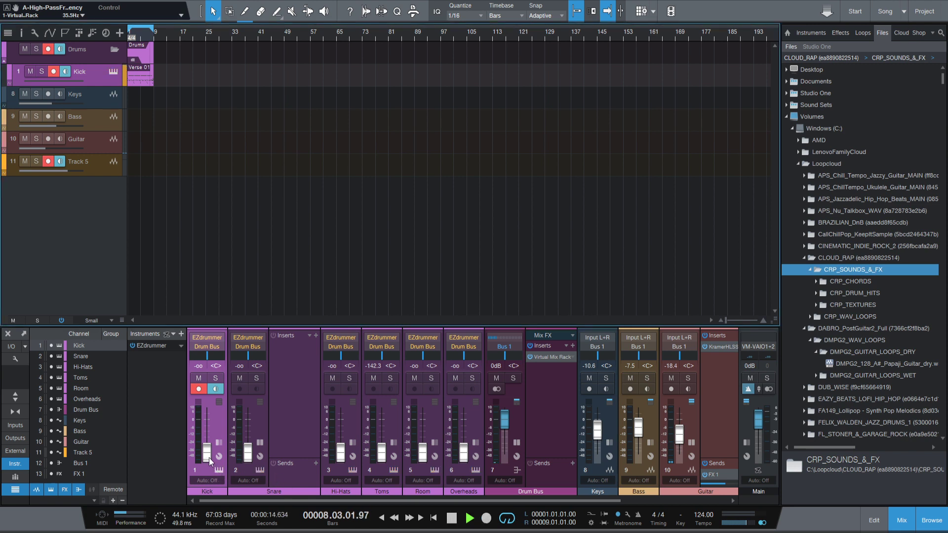
Step: Gradually raise the Kick channel's volume to -10.0 dB while the song plays
{"action": "left_click_drag", "start_coordinate": [209, 457], "coordinate": [208, 454]}
{"action": "scroll", "coordinate": [208, 455], "scroll_direction": "up", "scroll_amount": 2}
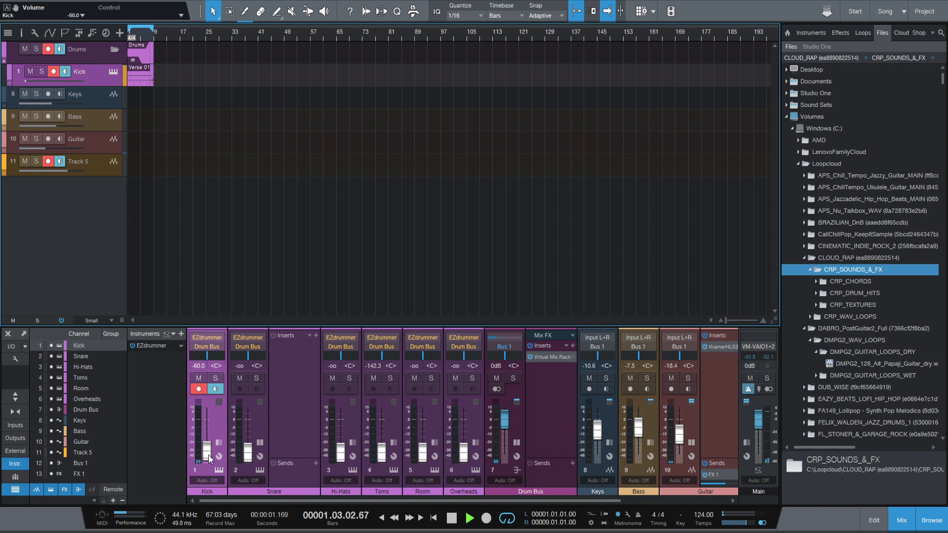
{"action": "scroll", "coordinate": [209, 454], "scroll_direction": "up", "scroll_amount": 5}
{"action": "scroll", "coordinate": [209, 455], "scroll_direction": "up", "scroll_amount": 5}
{"action": "scroll", "coordinate": [208, 455], "scroll_direction": "up", "scroll_amount": 5}
{"action": "scroll", "coordinate": [208, 455], "scroll_direction": "up", "scroll_amount": 5}
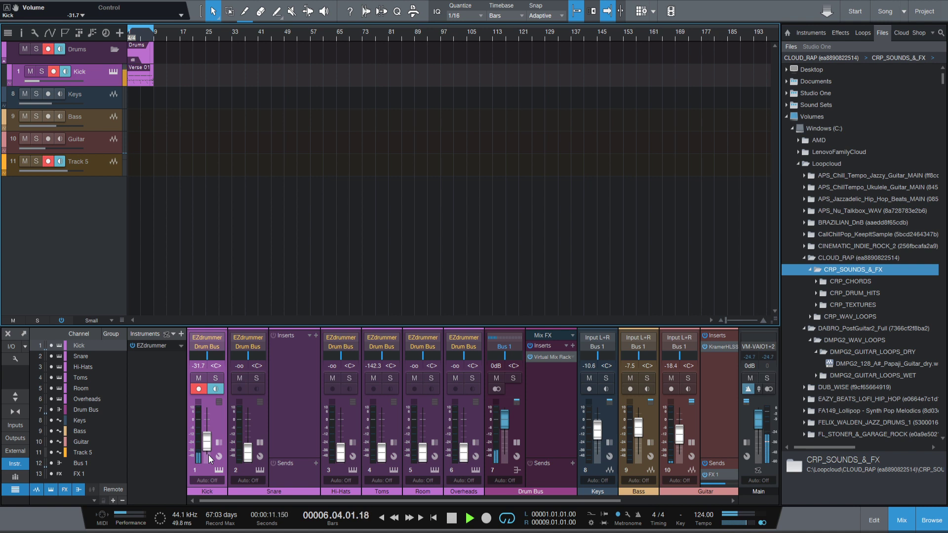
{"action": "scroll", "coordinate": [208, 455], "scroll_direction": "up", "scroll_amount": 2}
{"action": "scroll", "coordinate": [208, 455], "scroll_direction": "up", "scroll_amount": 1}
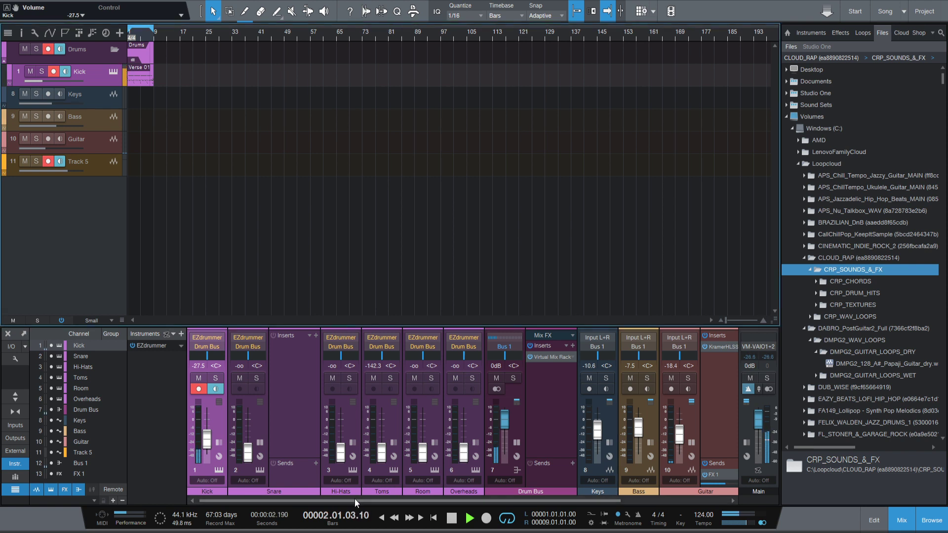
{"action": "scroll", "coordinate": [207, 439], "scroll_direction": "up", "scroll_amount": 3}
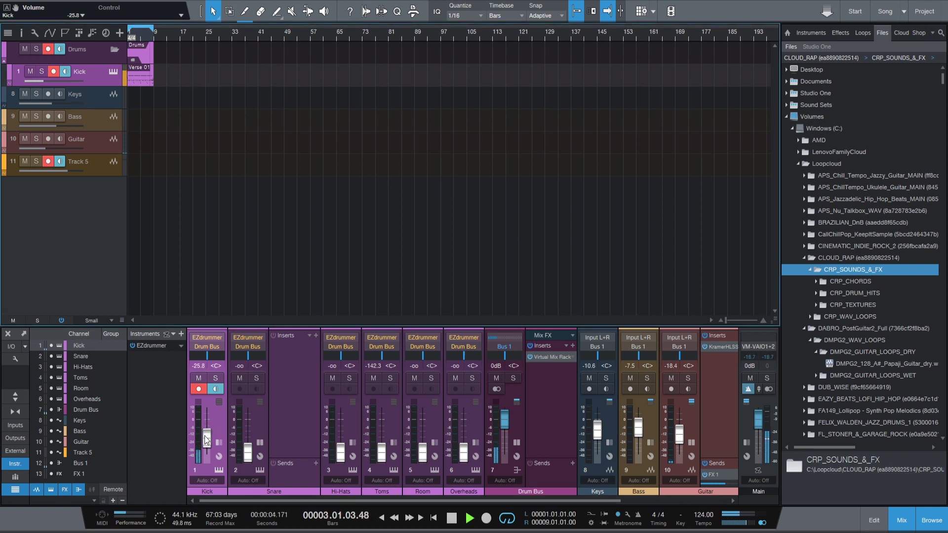
{"action": "scroll", "coordinate": [207, 439], "scroll_direction": "up", "scroll_amount": 5}
{"action": "scroll", "coordinate": [207, 439], "scroll_direction": "up", "scroll_amount": 5}
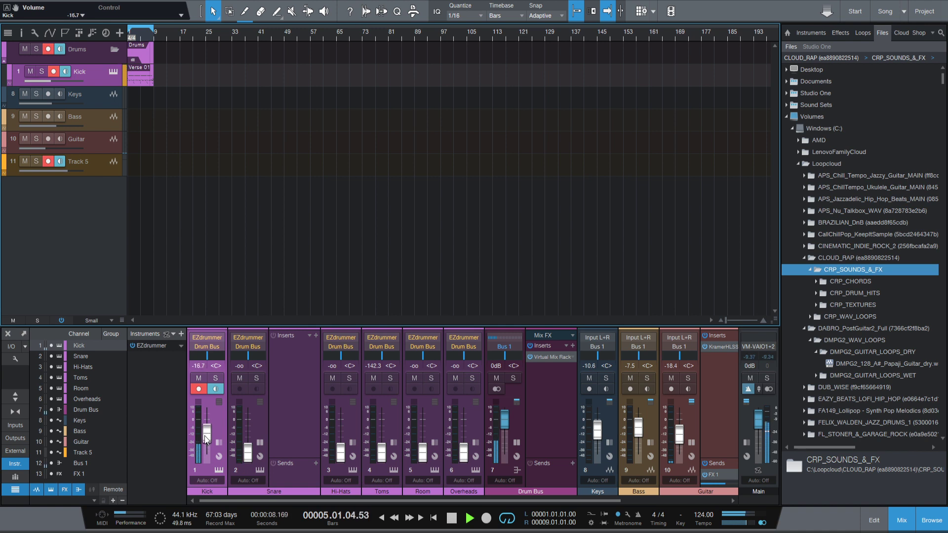
{"action": "scroll", "coordinate": [204, 439], "scroll_direction": "up", "scroll_amount": 3}
{"action": "scroll", "coordinate": [204, 435], "scroll_direction": "up", "scroll_amount": 1}
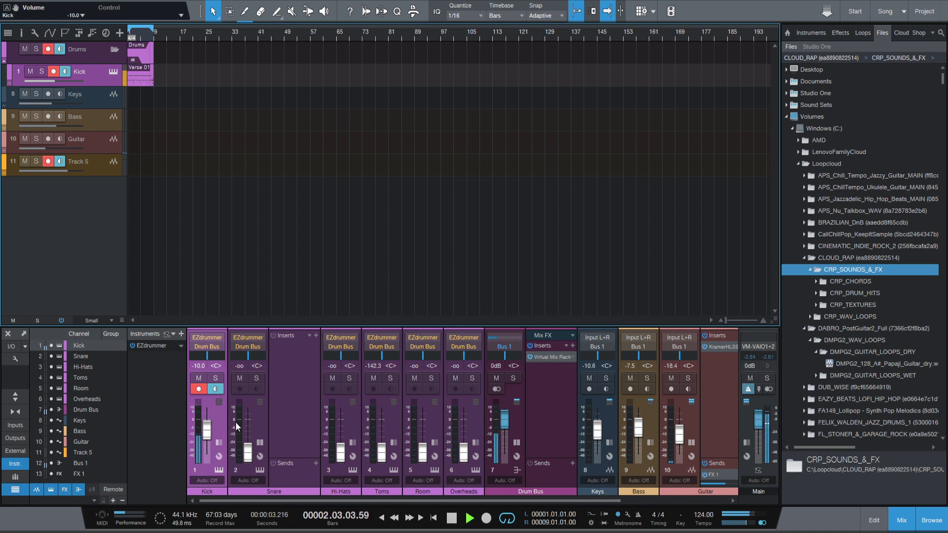
Step: Restart playback and toggle the Drum Bus's Virtual Mix Rack insert, leaving it bypassed
{"action": "left_click", "coordinate": [451, 517]}
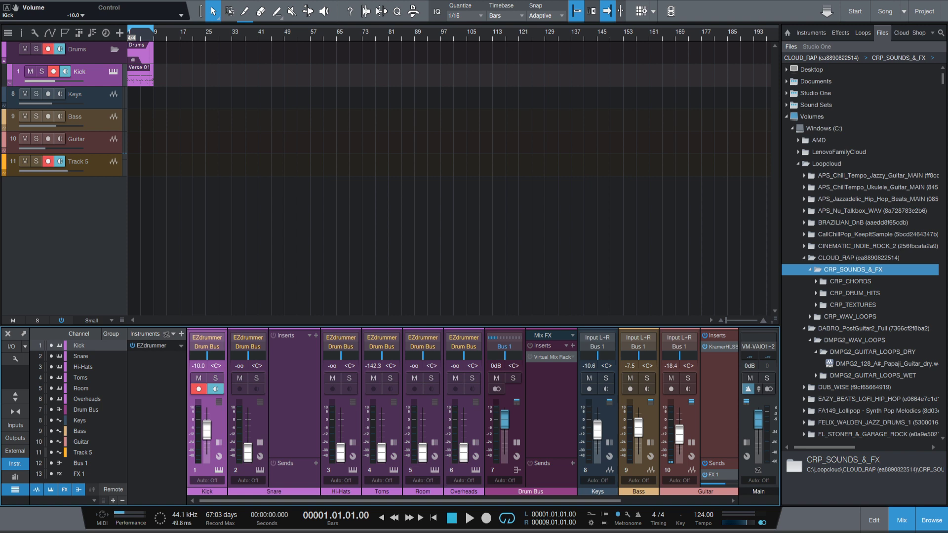
{"action": "left_click", "coordinate": [469, 519]}
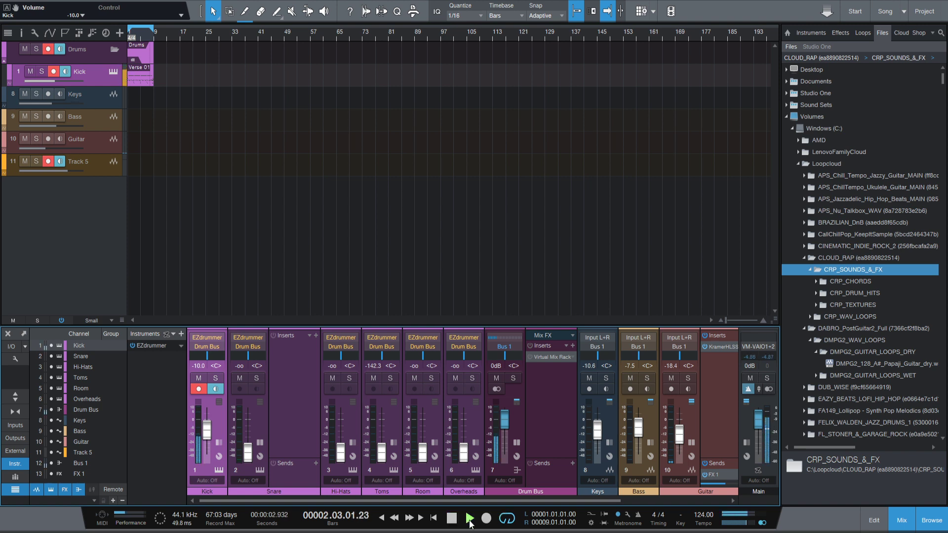
{"action": "left_click", "coordinate": [533, 358]}
{"action": "left_click", "coordinate": [530, 357]}
{"action": "left_click", "coordinate": [530, 357]}
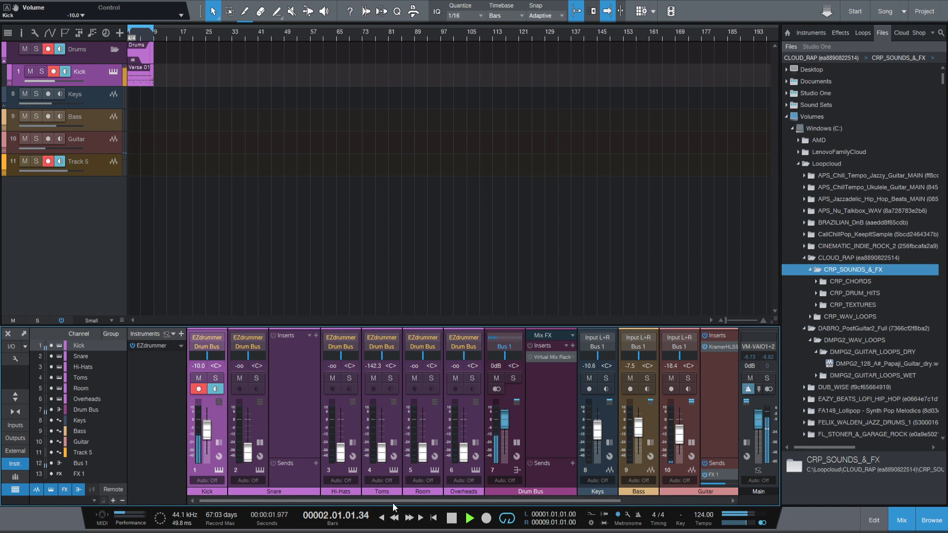
Step: Balance the drum channels during playback with the Kick at -8.5 dB and the Snare at -9.6 dB
{"action": "left_click_drag", "start_coordinate": [248, 457], "coordinate": [244, 434]}
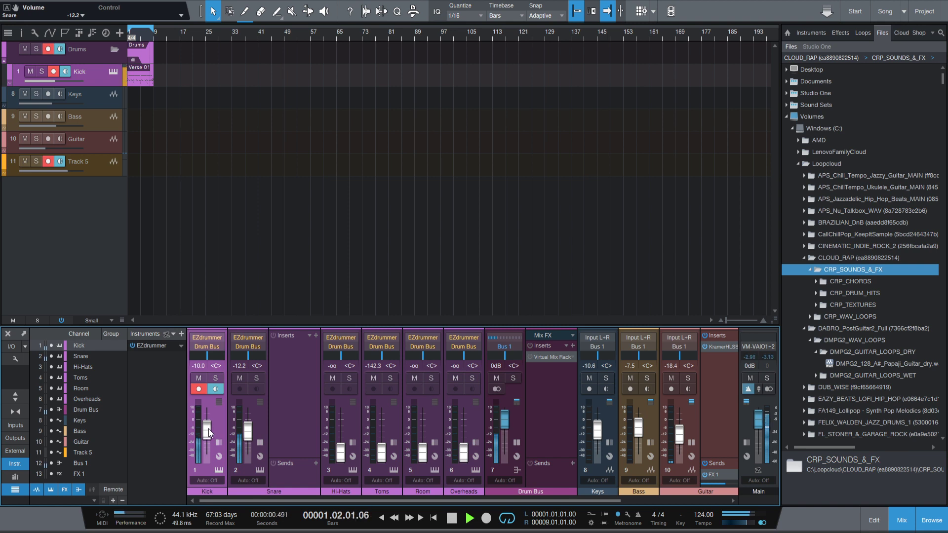
{"action": "left_click_drag", "start_coordinate": [208, 432], "coordinate": [203, 492]}
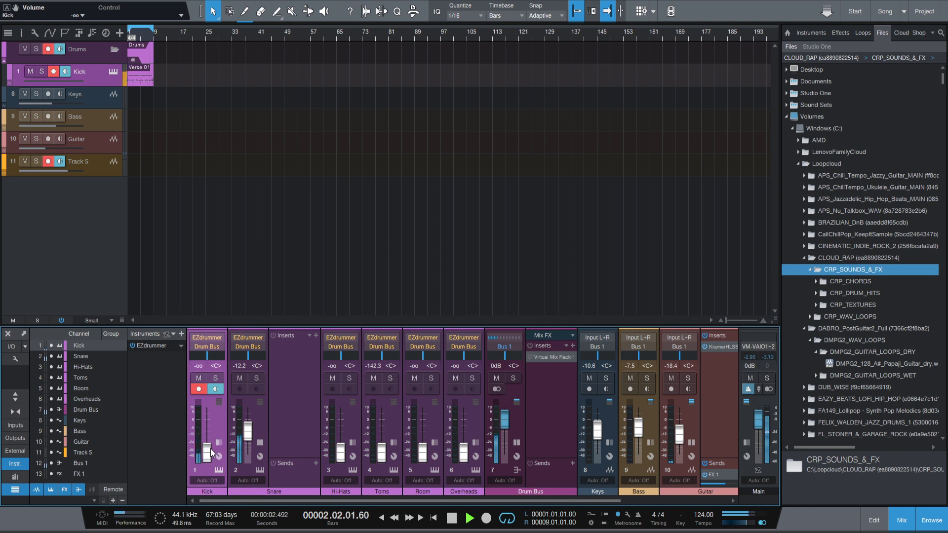
{"action": "left_click_drag", "start_coordinate": [209, 449], "coordinate": [206, 425]}
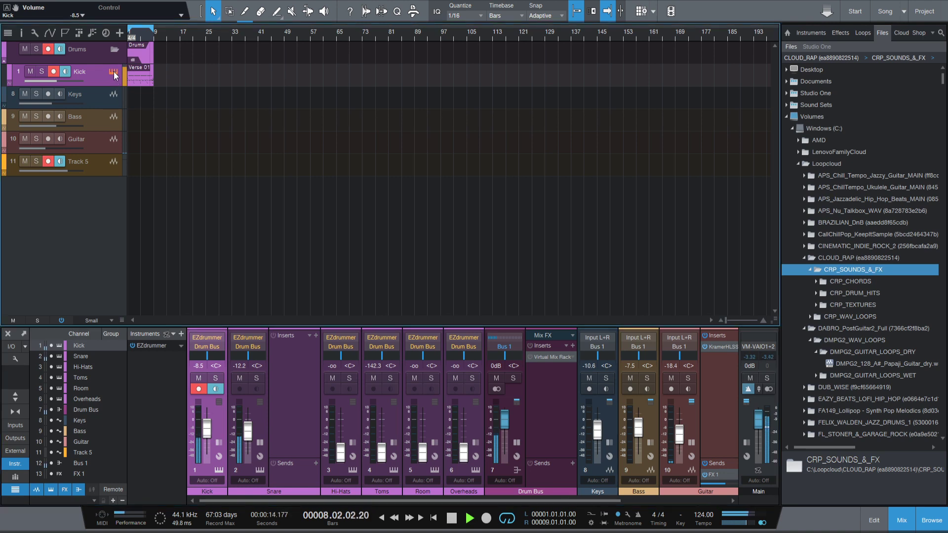
{"action": "scroll", "coordinate": [250, 434], "scroll_direction": "up", "scroll_amount": 3}
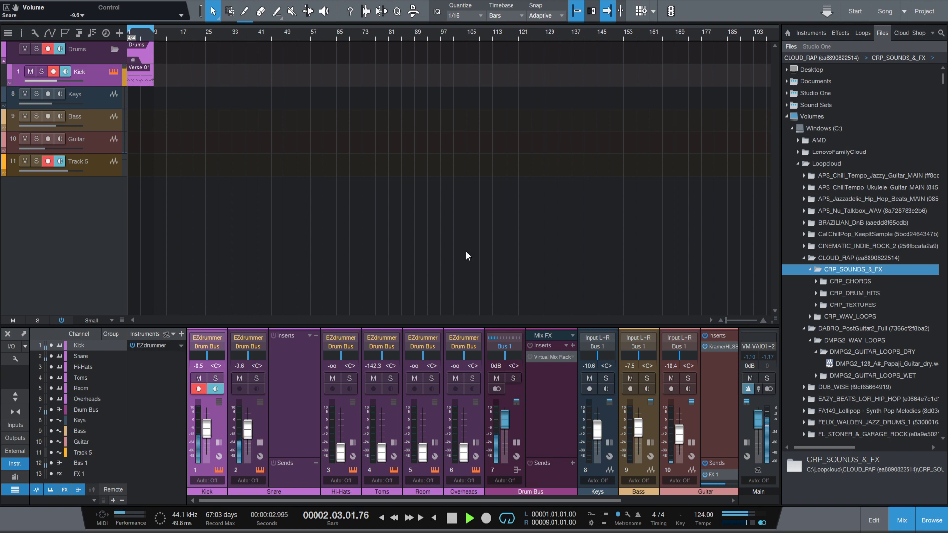
Step: Stop playback, and show and hide the EZdrummer window several times
{"action": "key", "text": "space"}
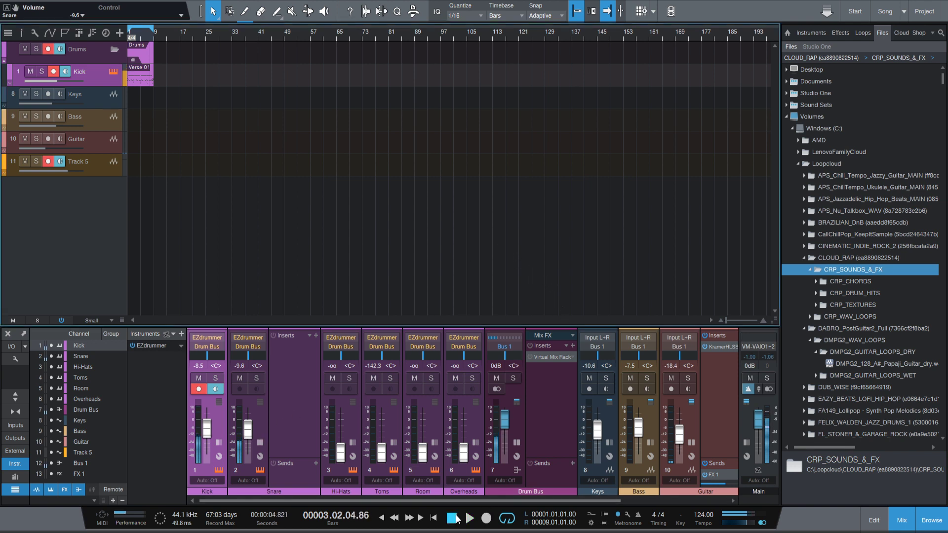
{"action": "key", "text": "F11"}
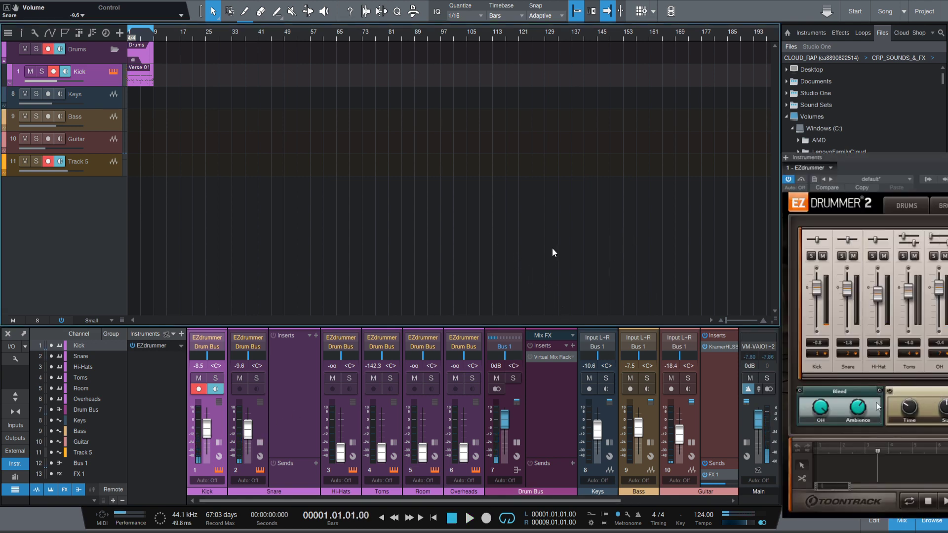
{"action": "key", "text": "F11"}
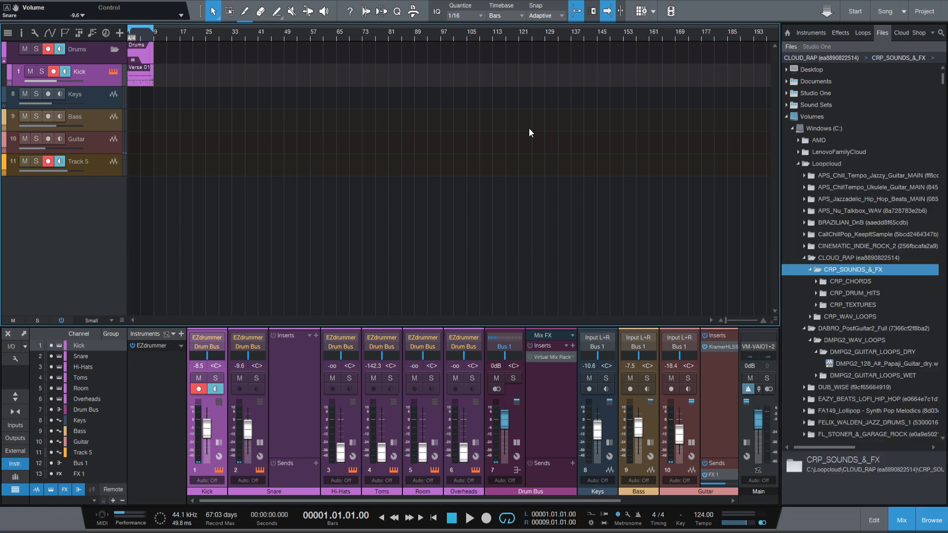
{"action": "key", "text": "F11"}
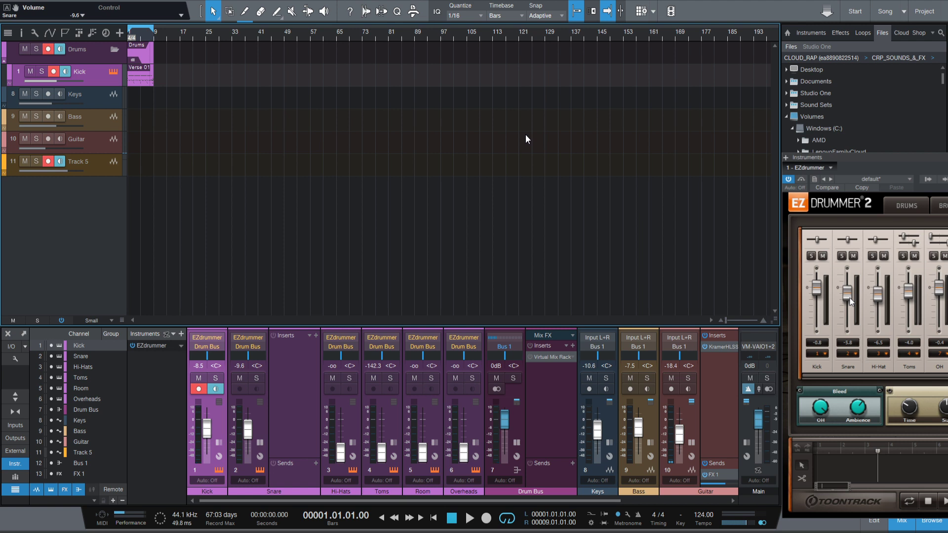
{"action": "key", "text": "F11"}
Step: Play the song again and raise the Snare channel's volume to -9.2 dB
{"action": "left_click", "coordinate": [469, 518]}
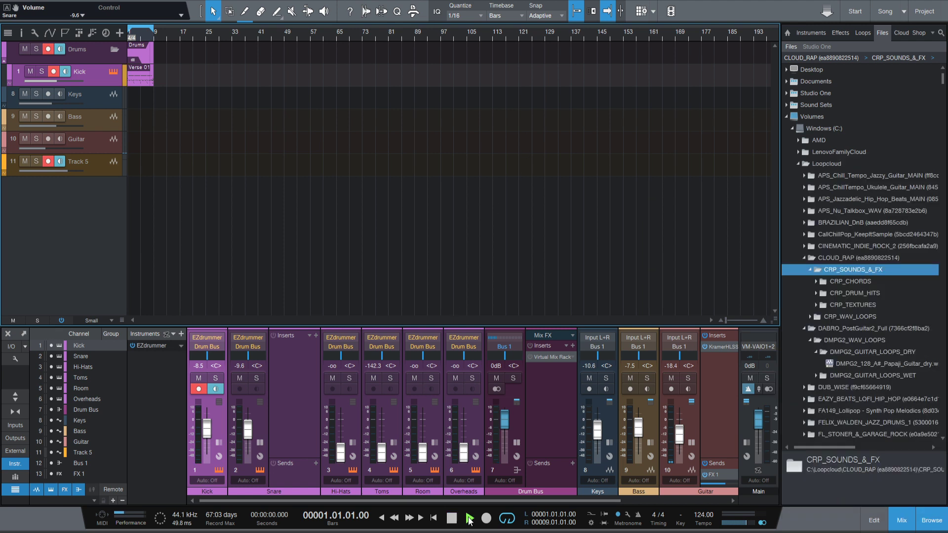
{"action": "scroll", "coordinate": [249, 433], "scroll_direction": "up", "scroll_amount": 2}
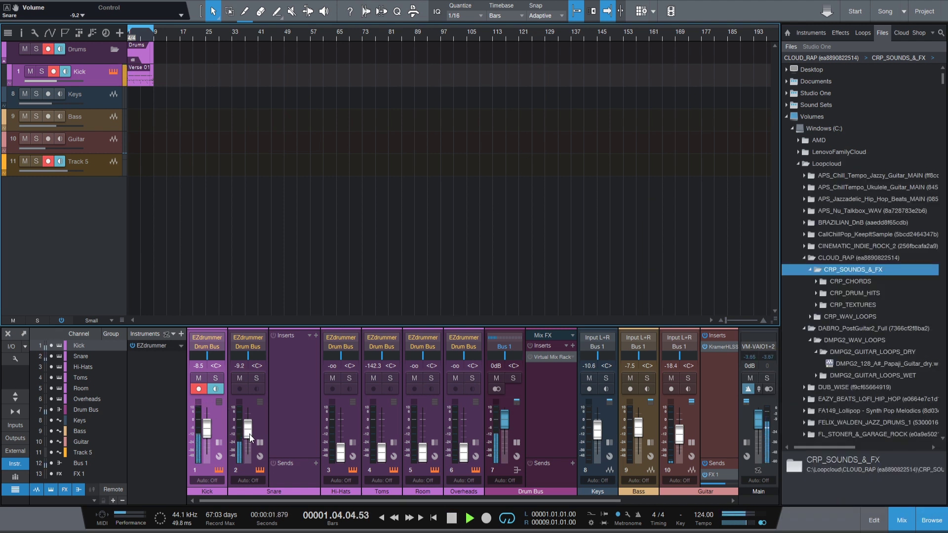
Step: Adjust the Kick channel's volume to -6.7 dB while the drum loop plays
{"action": "scroll", "coordinate": [250, 434], "scroll_direction": "up", "scroll_amount": 4}
{"action": "scroll", "coordinate": [208, 428], "scroll_direction": "up", "scroll_amount": 6}
{"action": "scroll", "coordinate": [252, 434], "scroll_direction": "down", "scroll_amount": 3}
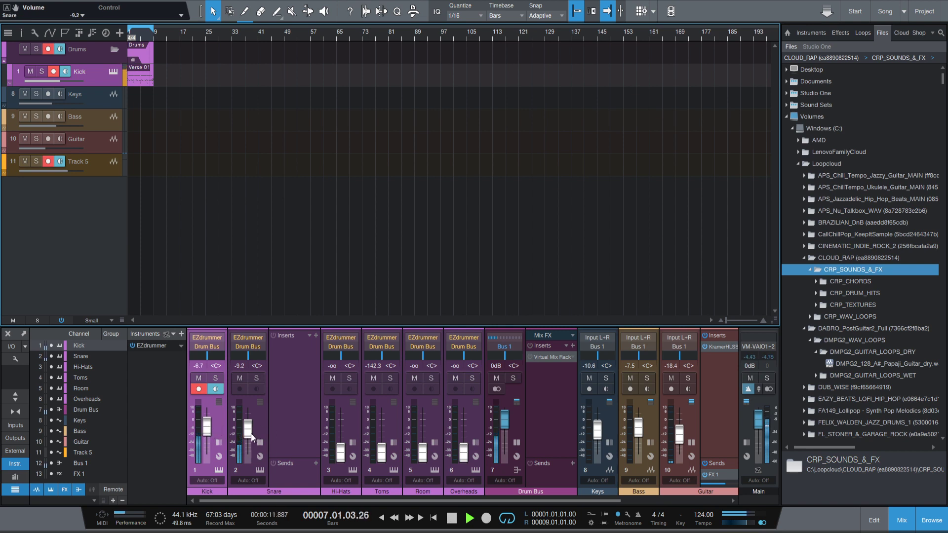
Step: Rebalance the drums during playback with the Hi-Hats at -10.1 dB and the Snare at -9.0 dB
{"action": "left_click_drag", "start_coordinate": [249, 443], "coordinate": [243, 487]}
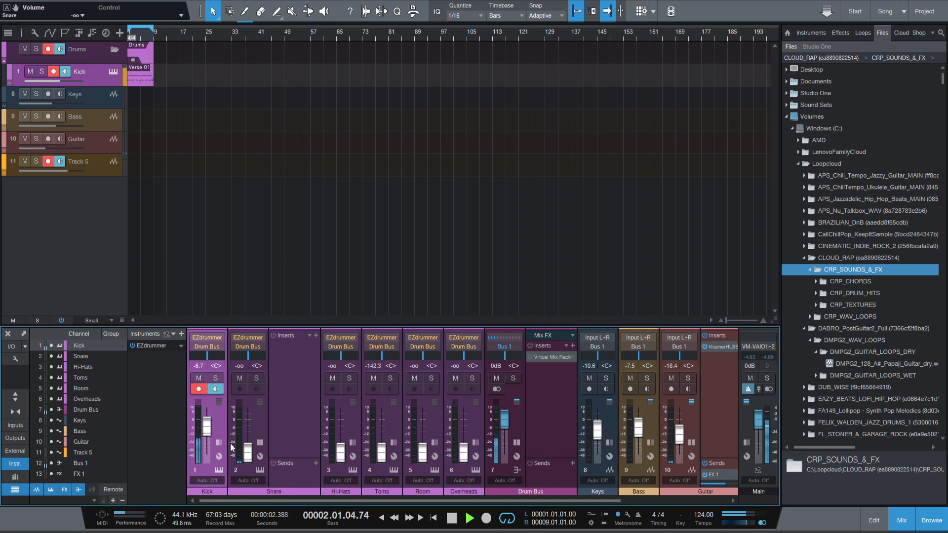
{"action": "left_click_drag", "start_coordinate": [248, 452], "coordinate": [244, 429]}
{"action": "left_click_drag", "start_coordinate": [341, 455], "coordinate": [340, 435]}
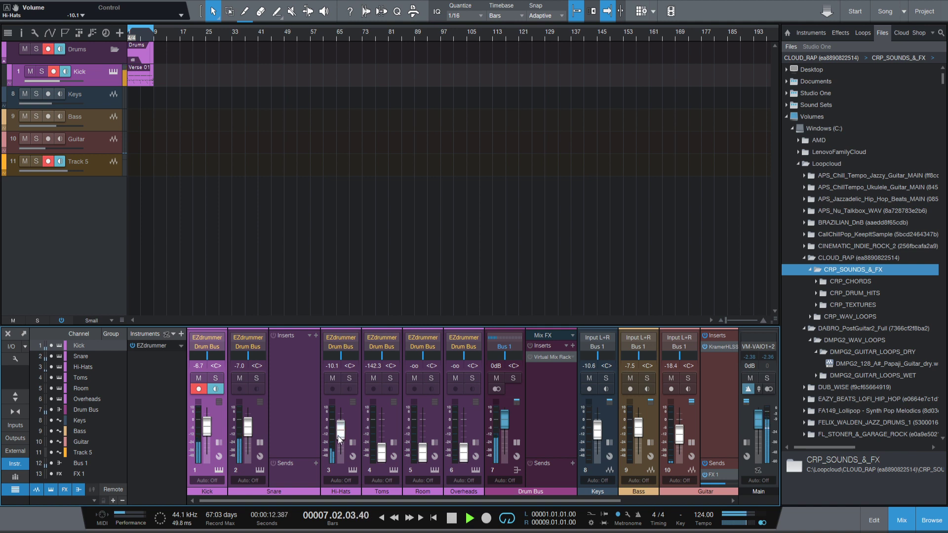
{"action": "left_click_drag", "start_coordinate": [248, 426], "coordinate": [250, 430]}
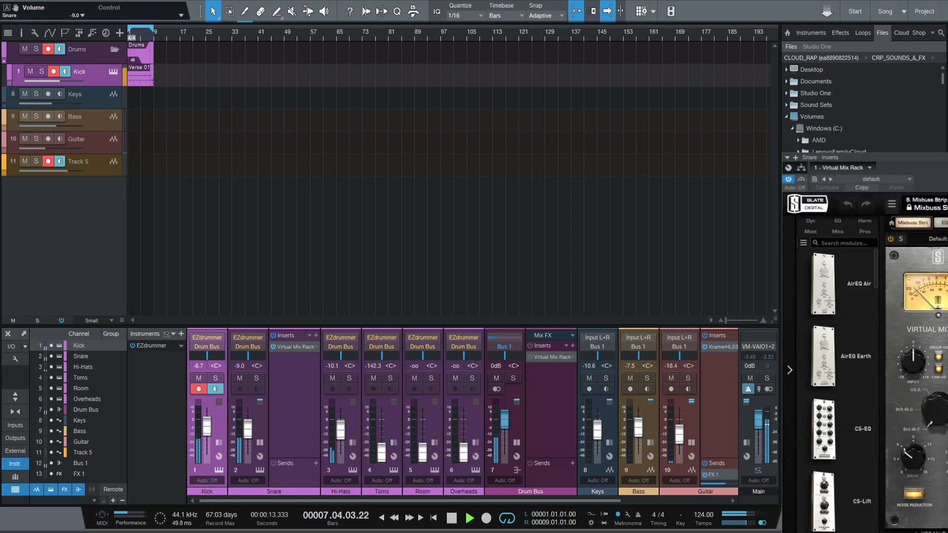
Step: Move the Snare's Virtual Mix Rack window over the arrangement, and hide and show it with playback stopped
{"action": "left_click_drag", "start_coordinate": [869, 157], "coordinate": [301, 79]}
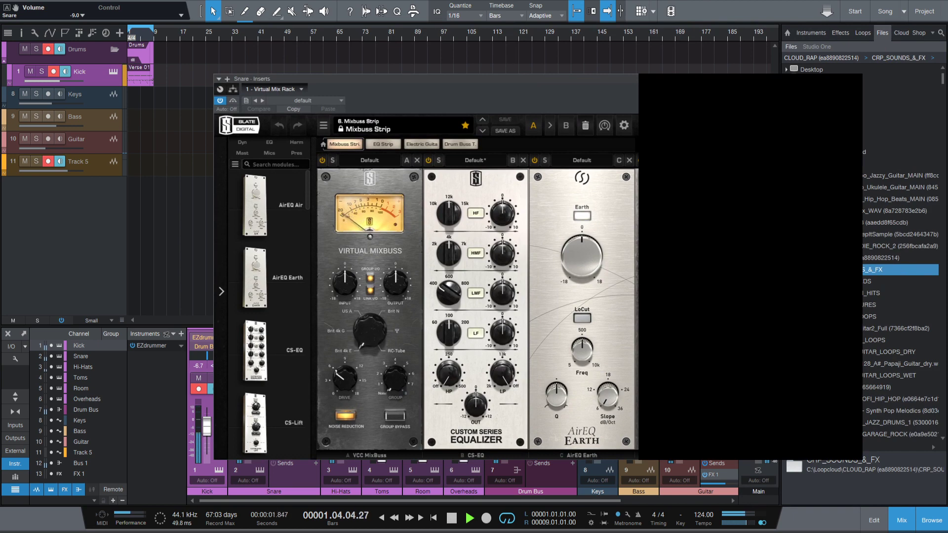
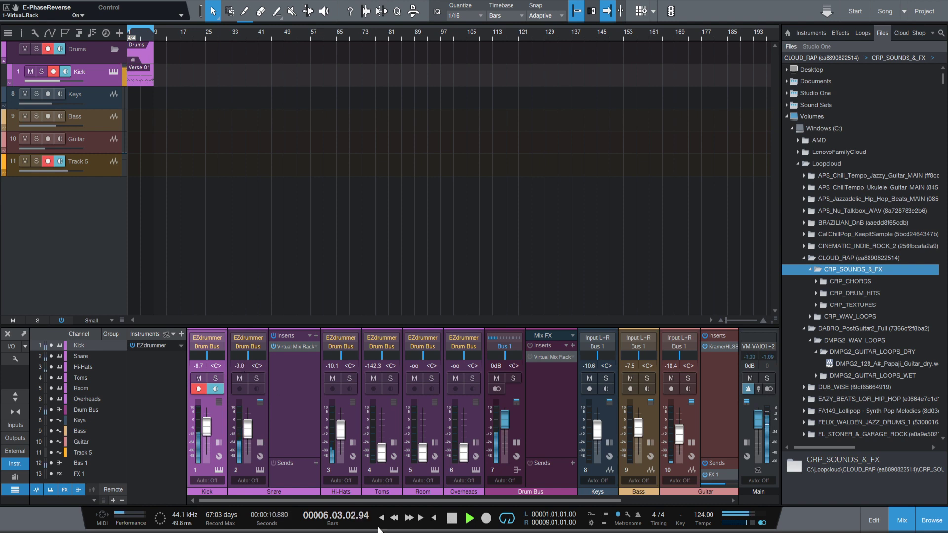
{"action": "left_click", "coordinate": [450, 518]}
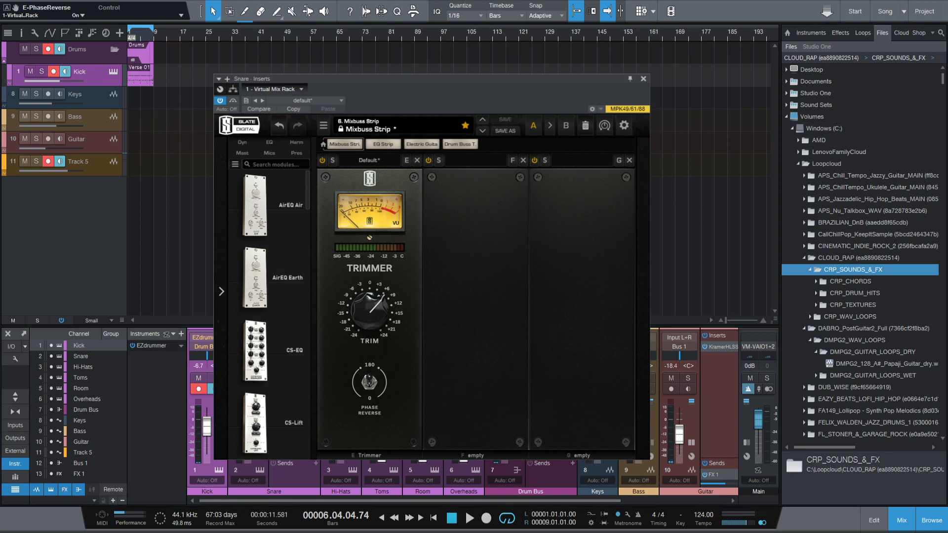
{"action": "key", "text": "Escape"}
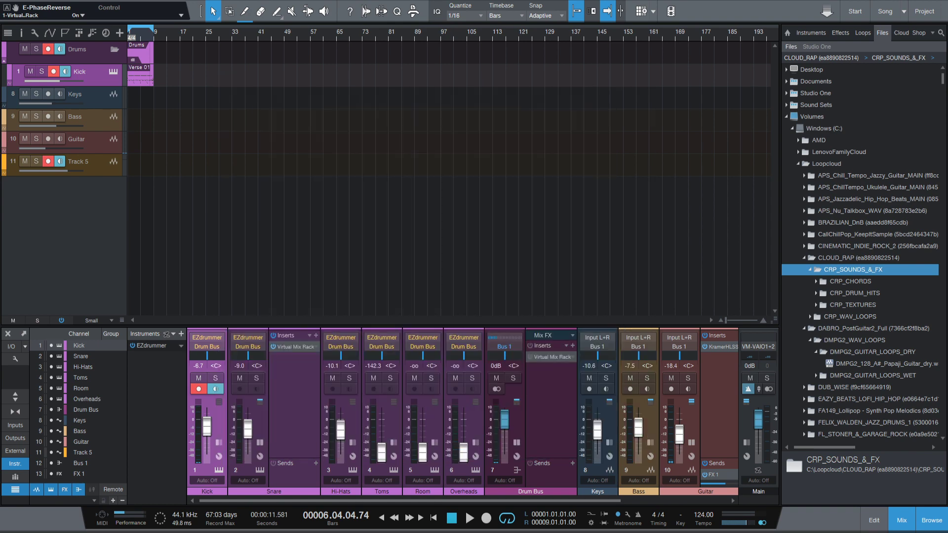
{"action": "key", "text": "Escape"}
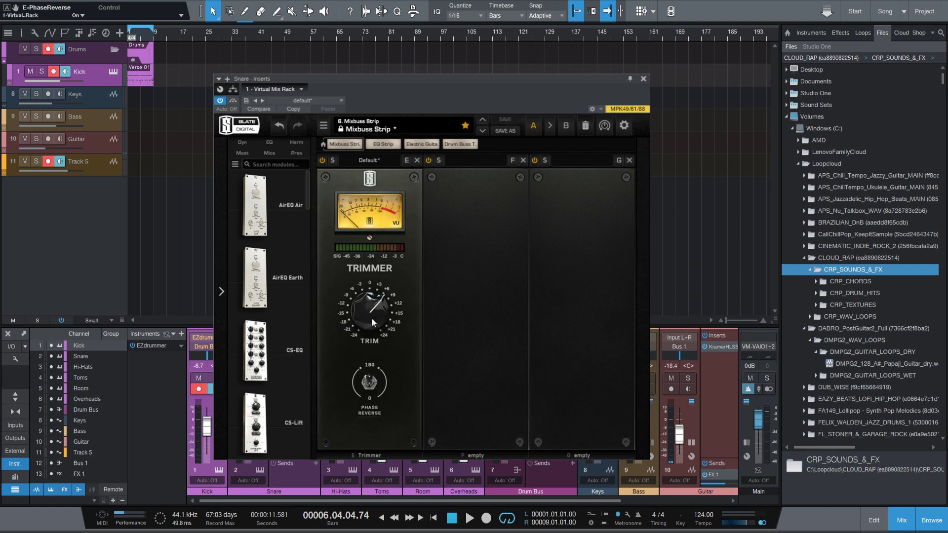
Step: Toggle the Trimmer module's phase reverse on the Snare with playback stopped, and return to the song start
{"action": "mouse_move", "coordinate": [378, 304]}
{"action": "left_click", "coordinate": [370, 385]}
{"action": "mouse_move", "coordinate": [359, 303]}
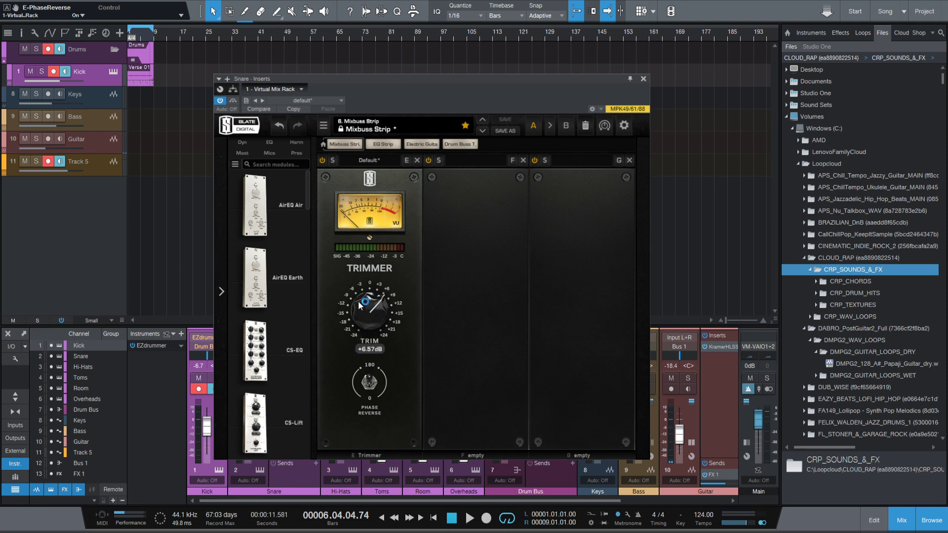
{"action": "left_click", "coordinate": [369, 388]}
{"action": "mouse_move", "coordinate": [387, 302]}
{"action": "mouse_move", "coordinate": [366, 390]}
{"action": "left_click", "coordinate": [453, 519]}
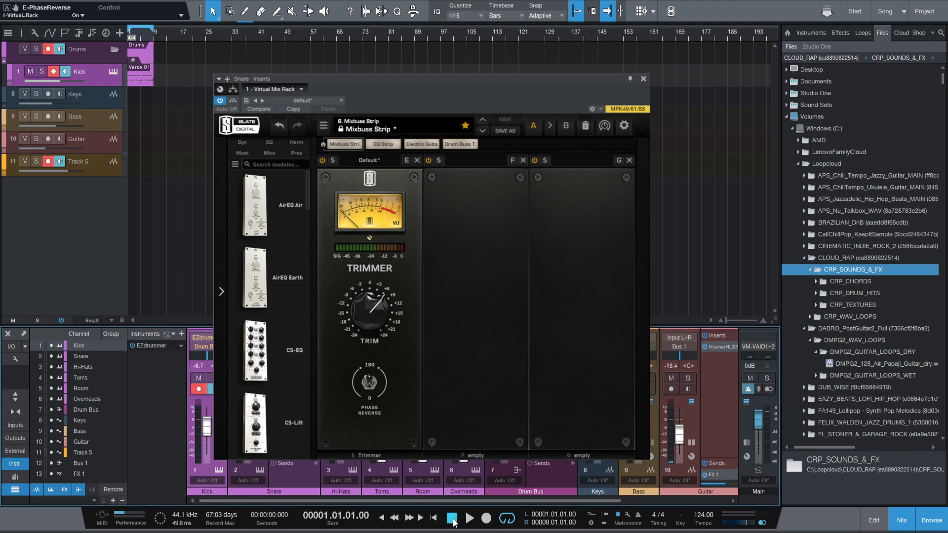
Step: Turn off the Trimmer's phase reverse and raise its trim gain during playback, closing the plug-in window when finished
{"action": "key", "text": "space"}
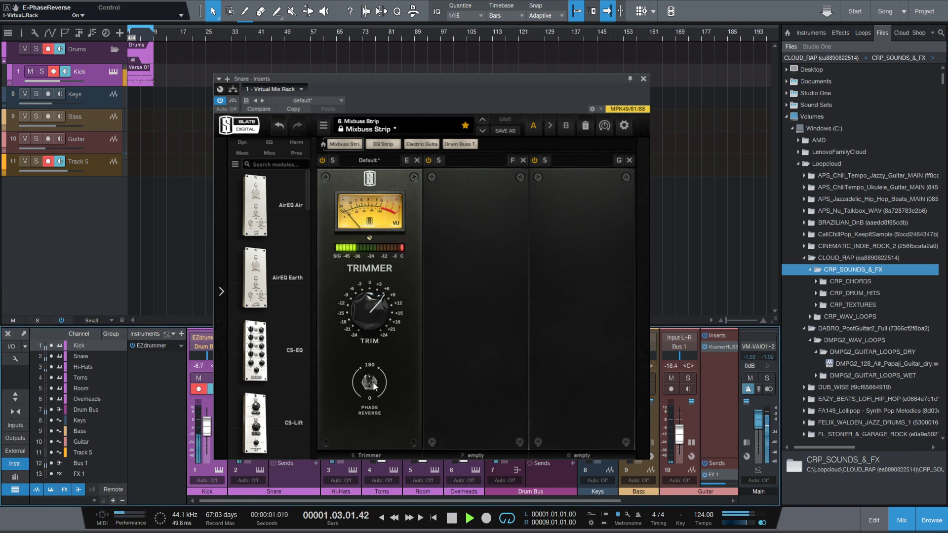
{"action": "left_click", "coordinate": [372, 381]}
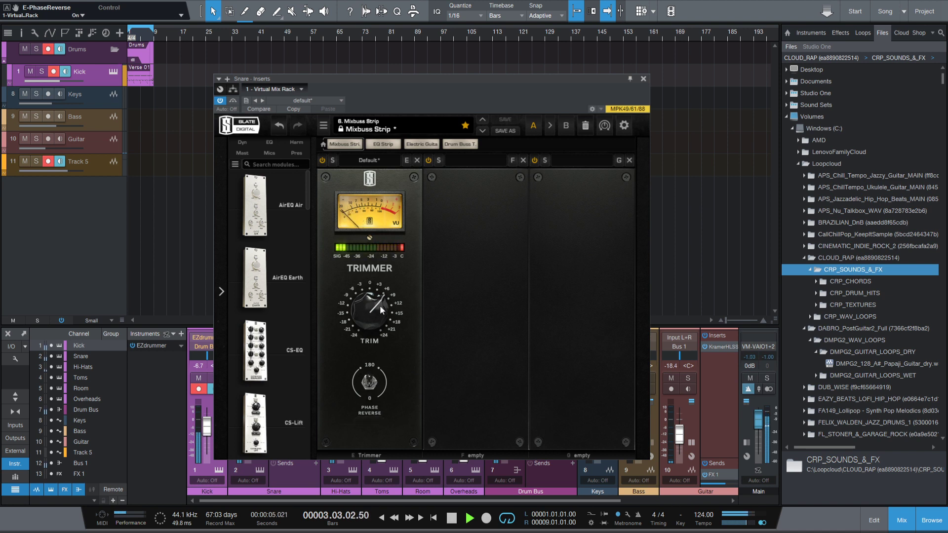
{"action": "left_click_drag", "start_coordinate": [380, 305], "coordinate": [375, 267]}
{"action": "left_click", "coordinate": [370, 383]}
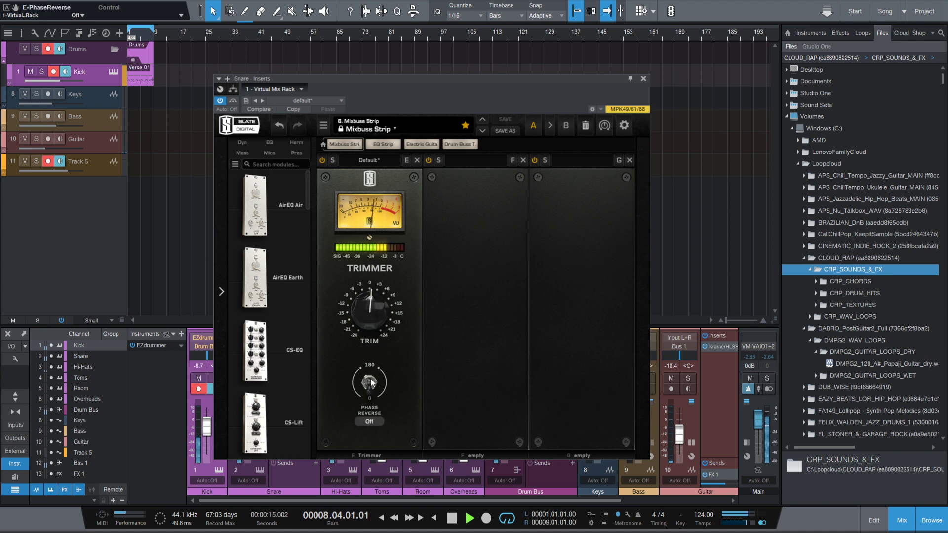
{"action": "mouse_move", "coordinate": [372, 313]}
{"action": "left_mouse_down"}
{"action": "mouse_move", "coordinate": [372, 265]}
{"action": "mouse_move", "coordinate": [383, 305]}
{"action": "left_mouse_up"}
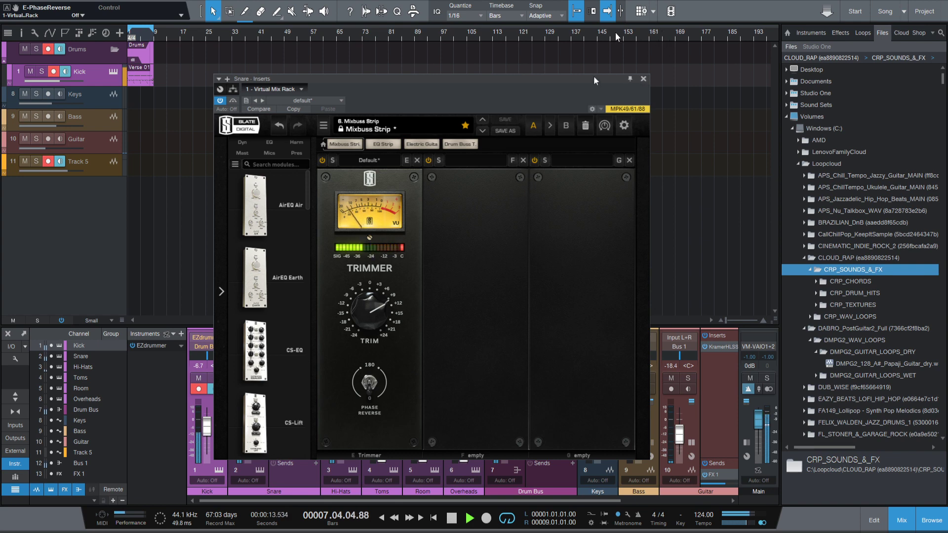
{"action": "left_click", "coordinate": [643, 80]}
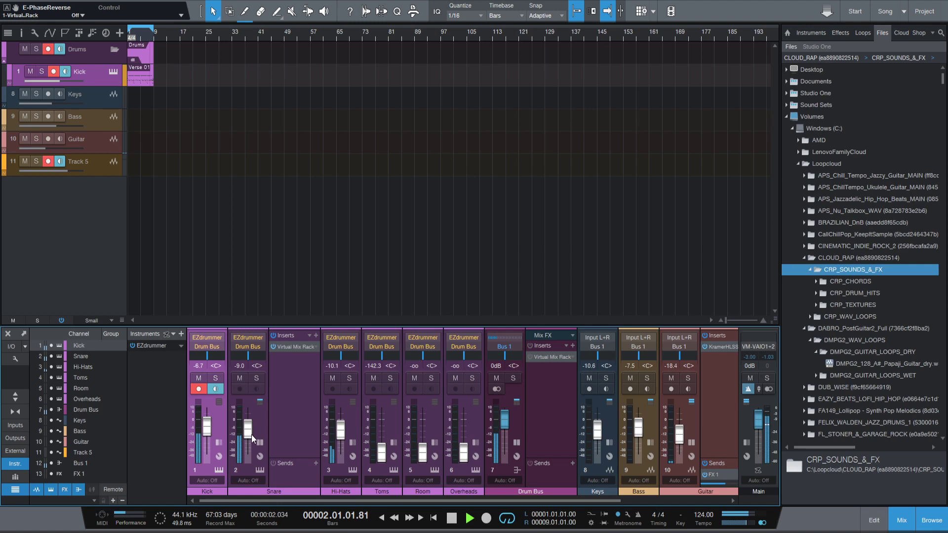
Step: Lower the Snare to -11.7 dB and the Hi-Hats to -13.2 dB, briefly soloing the Hi-Hats
{"action": "scroll", "coordinate": [251, 436], "scroll_direction": "down", "scroll_amount": 2}
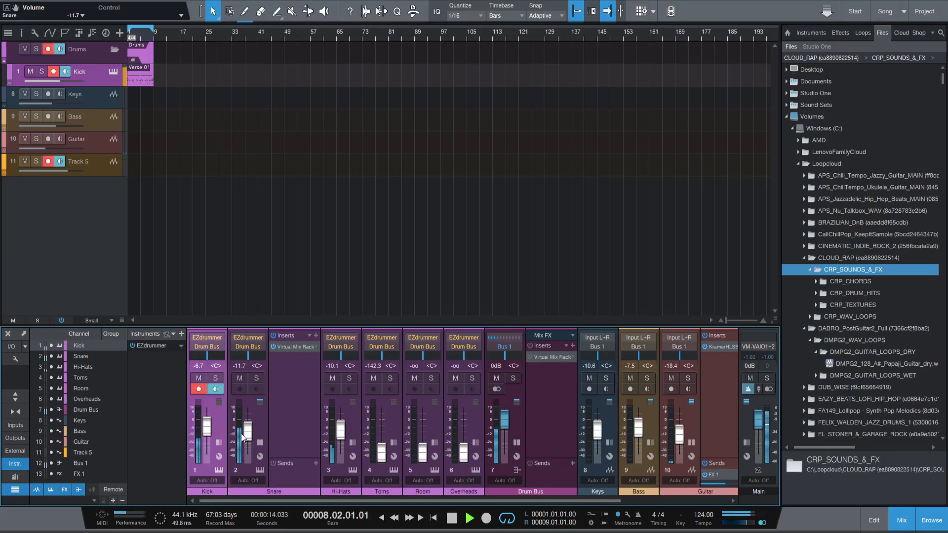
{"action": "mouse_move", "coordinate": [342, 434]}
{"action": "left_mouse_down"}
{"action": "mouse_move", "coordinate": [336, 424]}
{"action": "mouse_move", "coordinate": [342, 431]}
{"action": "left_mouse_up"}
{"action": "left_click", "coordinate": [349, 379]}
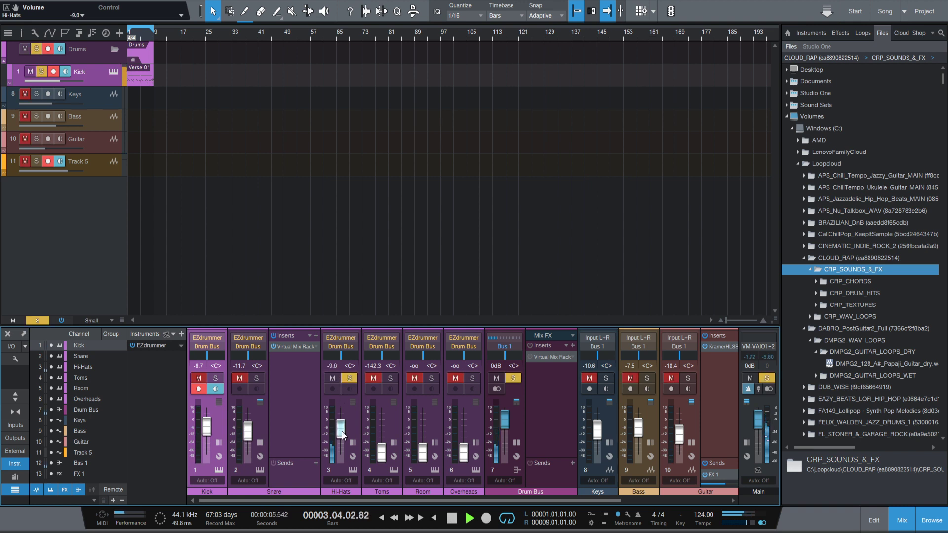
{"action": "left_click", "coordinate": [349, 379]}
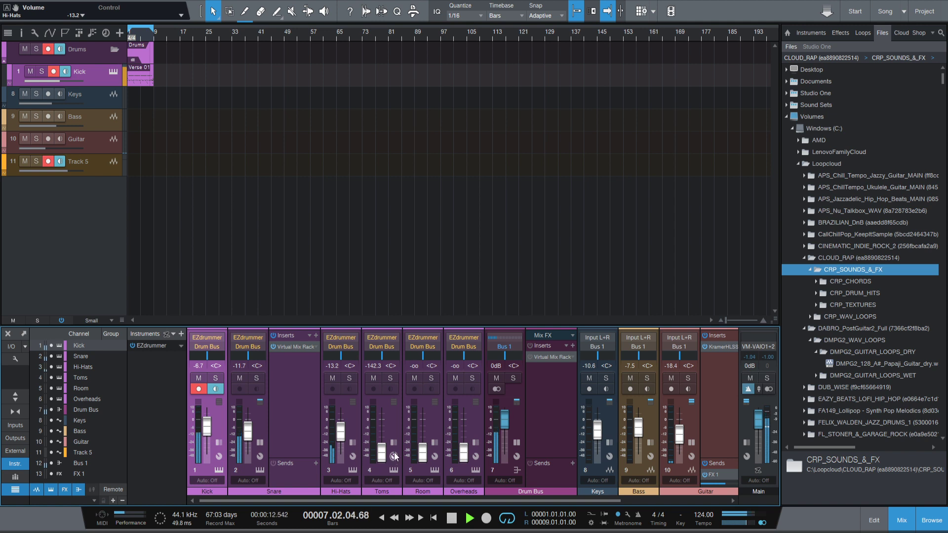
Step: Raise the Toms to -8.5 dB, compare the Drum Bus with its Virtual Mix Rack on and bypassed, and stop at the song start
{"action": "left_click_drag", "start_coordinate": [381, 454], "coordinate": [383, 434]}
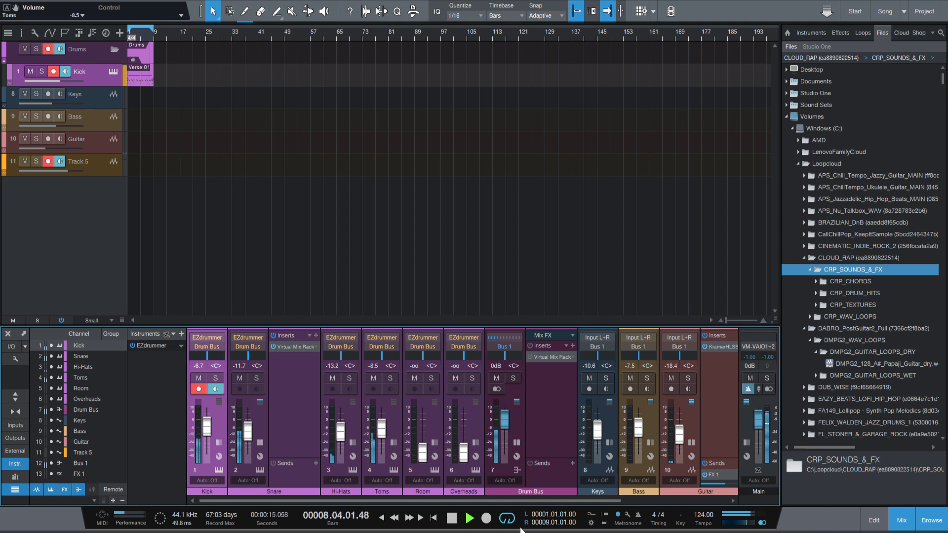
{"action": "left_click", "coordinate": [530, 357]}
{"action": "left_click", "coordinate": [530, 358]}
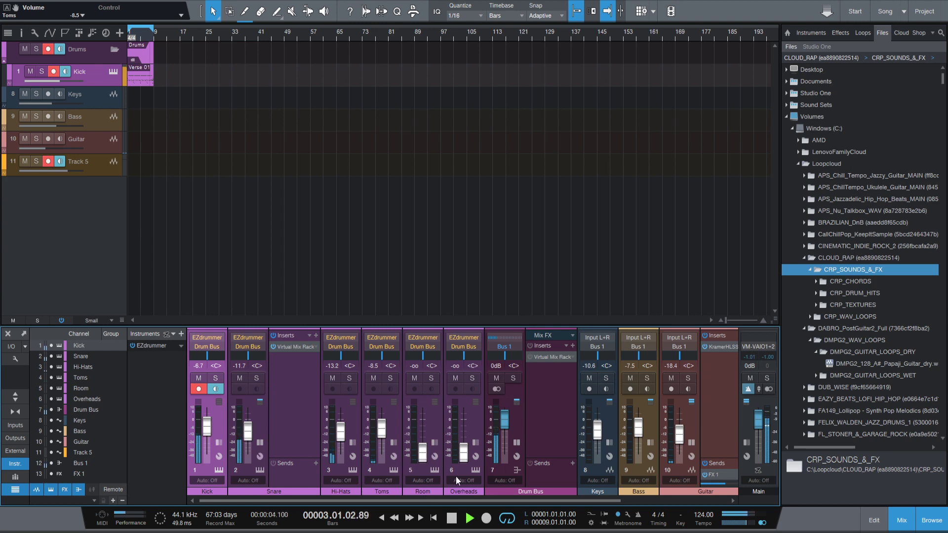
{"action": "left_click", "coordinate": [457, 518]}
{"action": "left_click", "coordinate": [458, 518]}
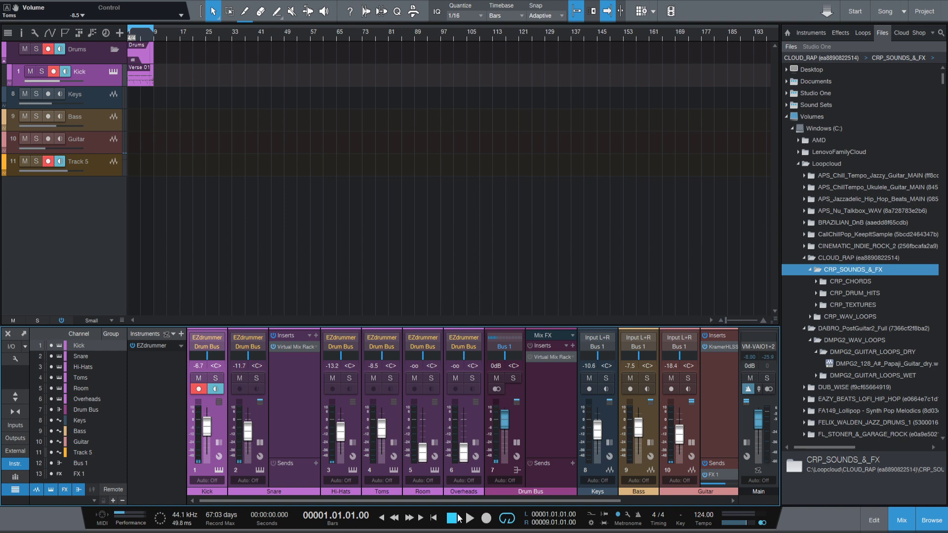
Step: Open EZdrummer from the Overheads channel, raise the Trash fader to -34.0 in its mixer, and close the window
{"action": "left_click", "coordinate": [473, 425], "text": "shift"}
{"action": "left_click", "coordinate": [467, 424]}
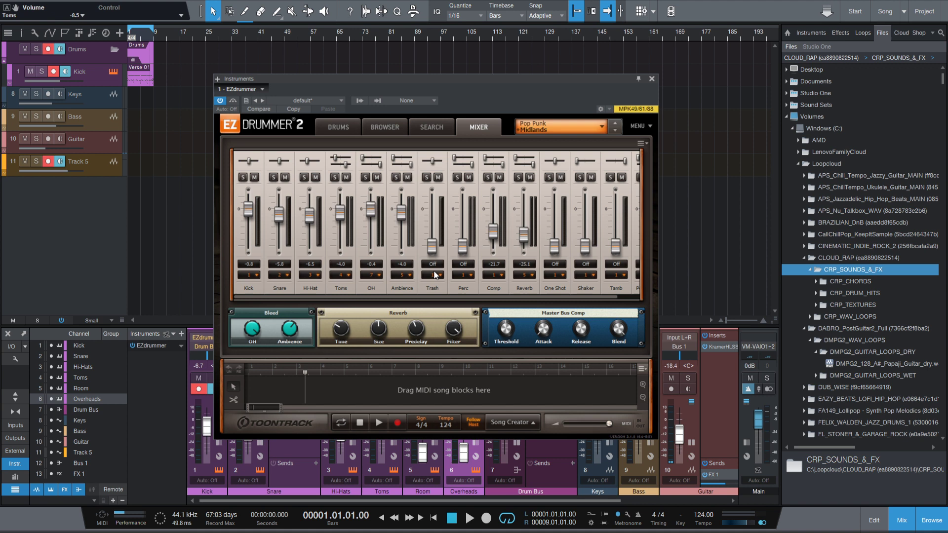
{"action": "scroll", "coordinate": [430, 255], "scroll_direction": "up", "scroll_amount": 3}
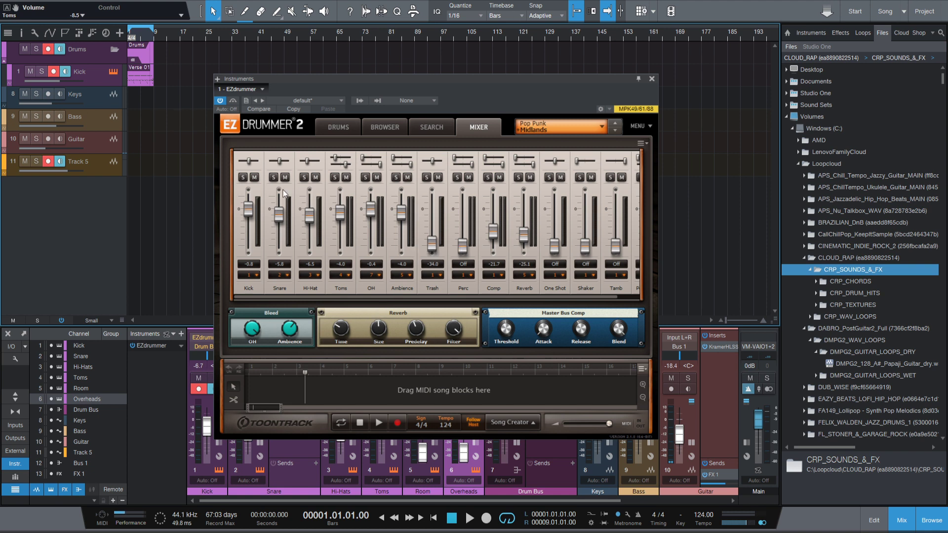
{"action": "left_click", "coordinate": [651, 79]}
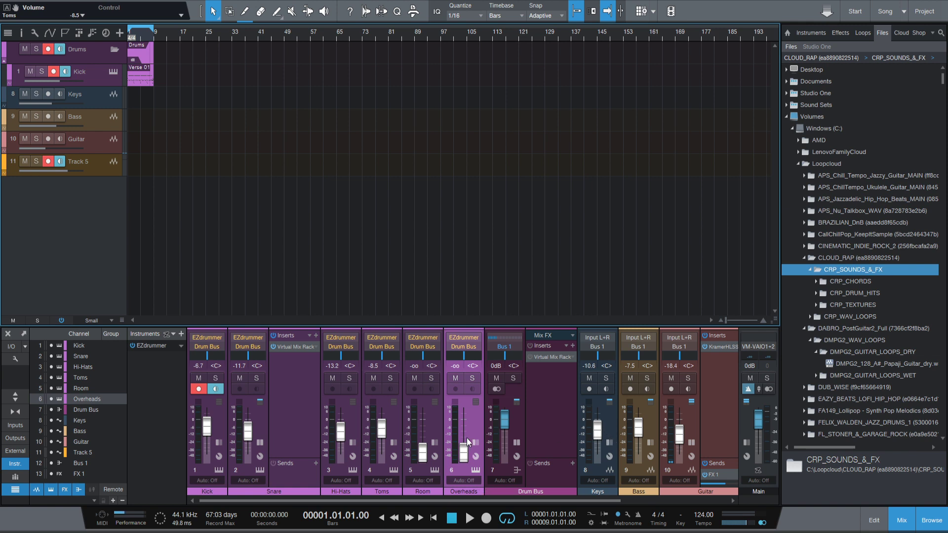
Step: Play the song and raise the Overheads channel to -4.4 dB, keeping the Room fader fully down
{"action": "left_click", "coordinate": [468, 520]}
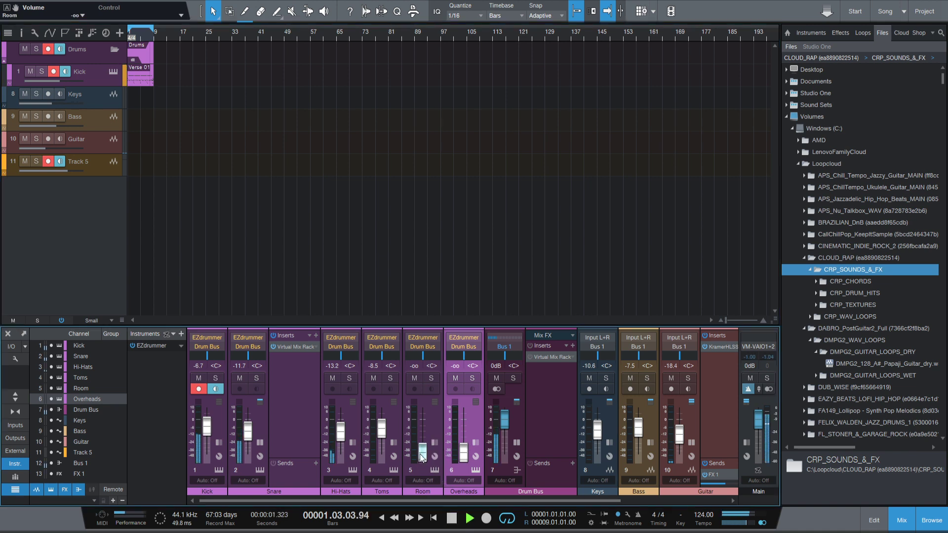
{"action": "left_click_drag", "start_coordinate": [419, 453], "coordinate": [429, 484]}
{"action": "left_click_drag", "start_coordinate": [466, 452], "coordinate": [465, 426]}
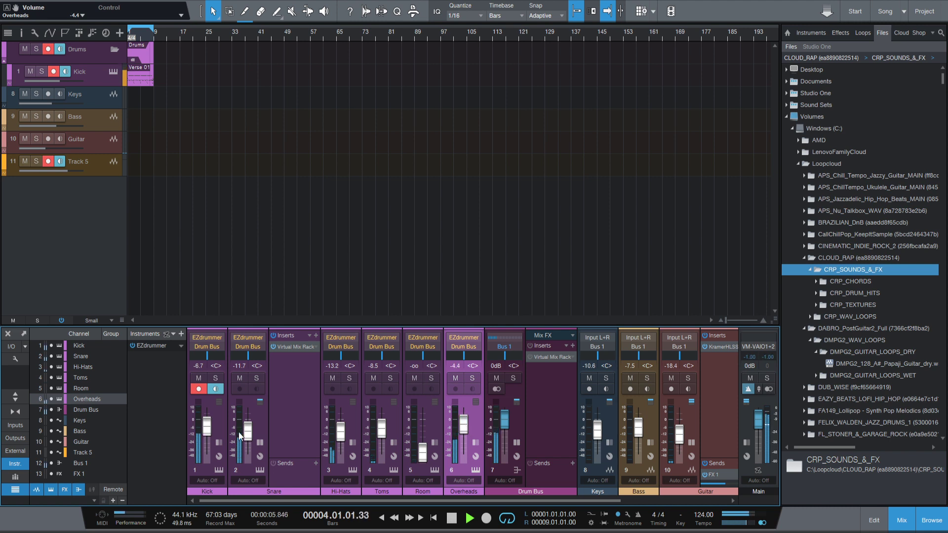
Step: Set the Snare to -15.0 dB and the Room channel to -5.4 dB, and stop playback at the song start
{"action": "left_click_drag", "start_coordinate": [239, 433], "coordinate": [245, 437]}
{"action": "left_click_drag", "start_coordinate": [423, 455], "coordinate": [424, 430]}
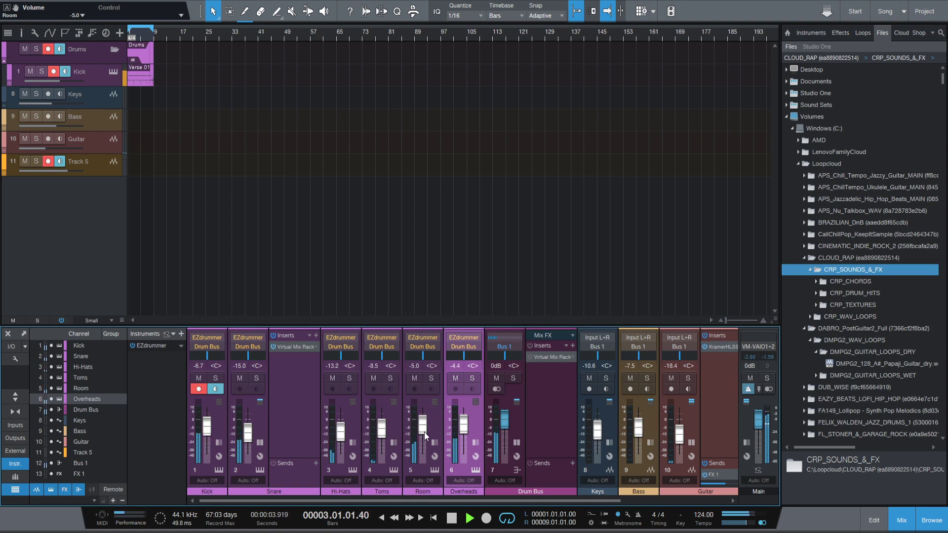
{"action": "scroll", "coordinate": [425, 432], "scroll_direction": "down", "scroll_amount": 2}
{"action": "left_click", "coordinate": [453, 518]}
{"action": "left_click", "coordinate": [459, 519]}
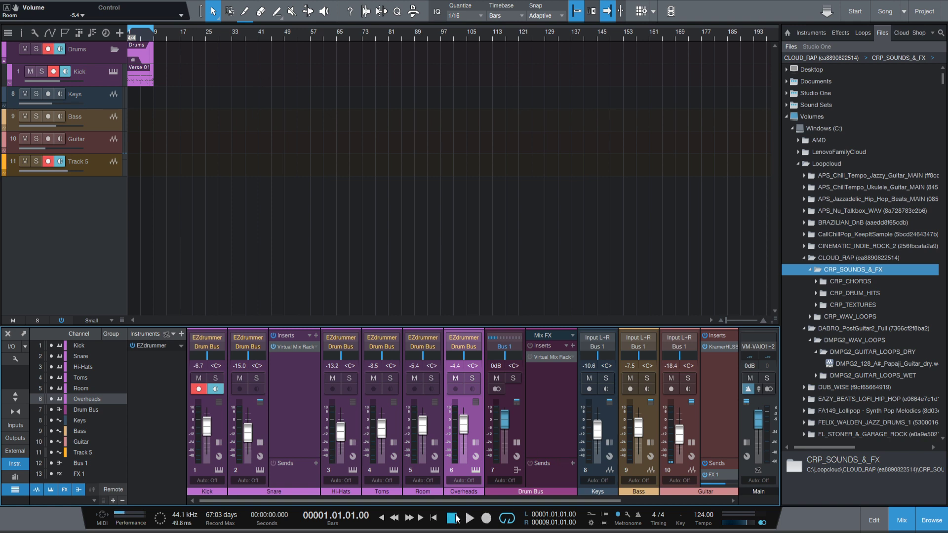
Step: Play the song, raise the Room channel to -5.0 dB, and return to the song start
{"action": "left_click", "coordinate": [470, 522]}
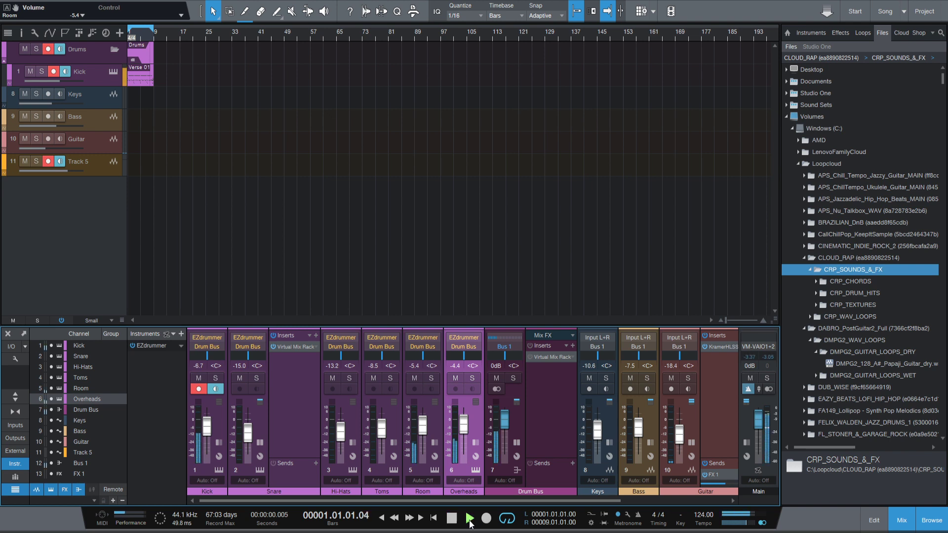
{"action": "scroll", "coordinate": [424, 432], "scroll_direction": "up", "scroll_amount": 2}
{"action": "mouse_move", "coordinate": [425, 431]}
{"action": "left_mouse_down"}
{"action": "mouse_move", "coordinate": [421, 414]}
{"action": "mouse_move", "coordinate": [427, 420]}
{"action": "left_mouse_up"}
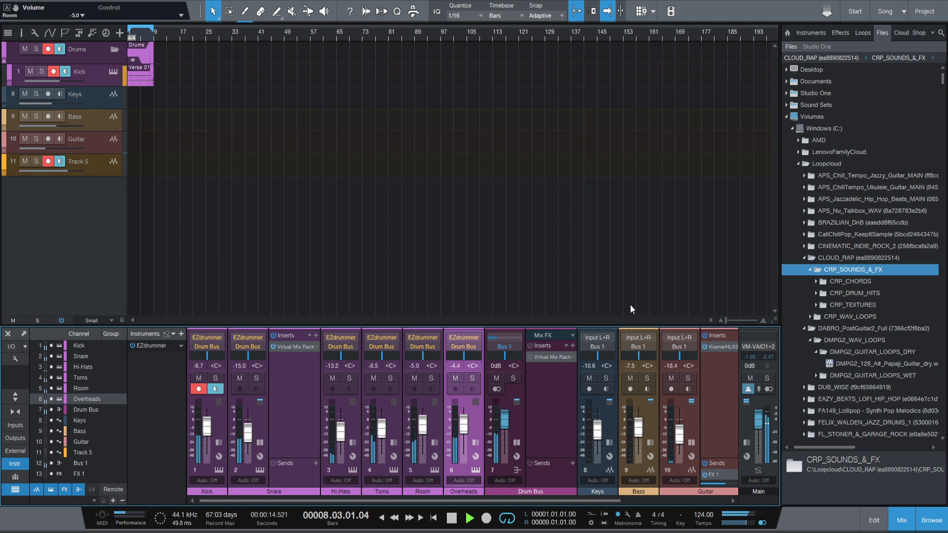
{"action": "left_click", "coordinate": [452, 518]}
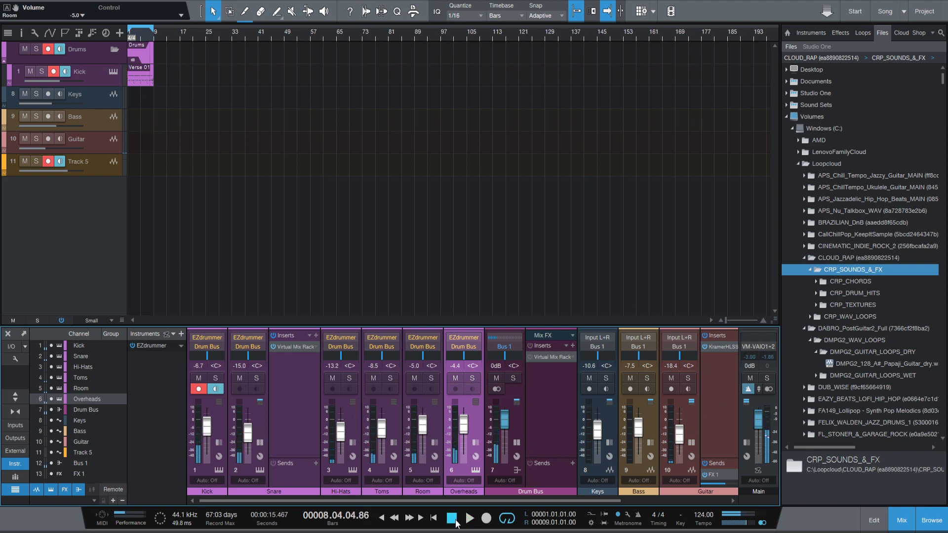
{"action": "left_click", "coordinate": [455, 520]}
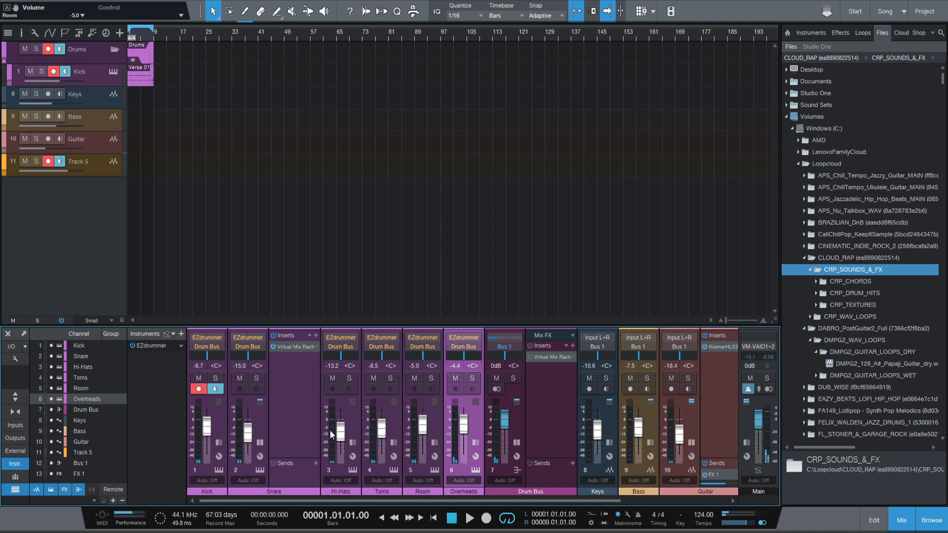
Step: Lower the Hi-Hats to -14.2 dB and the Snare to -15.8 dB, and restart playback
{"action": "scroll", "coordinate": [330, 430], "scroll_direction": "down", "scroll_amount": 1}
{"action": "scroll", "coordinate": [248, 427], "scroll_direction": "down", "scroll_amount": 1}
{"action": "left_click", "coordinate": [469, 520]}
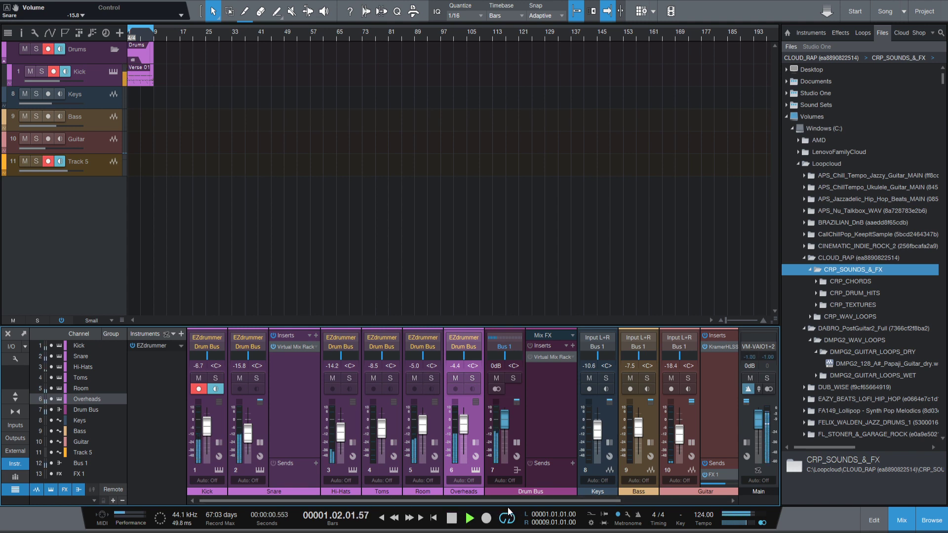
{"action": "left_click_drag", "start_coordinate": [516, 501], "coordinate": [609, 502]}
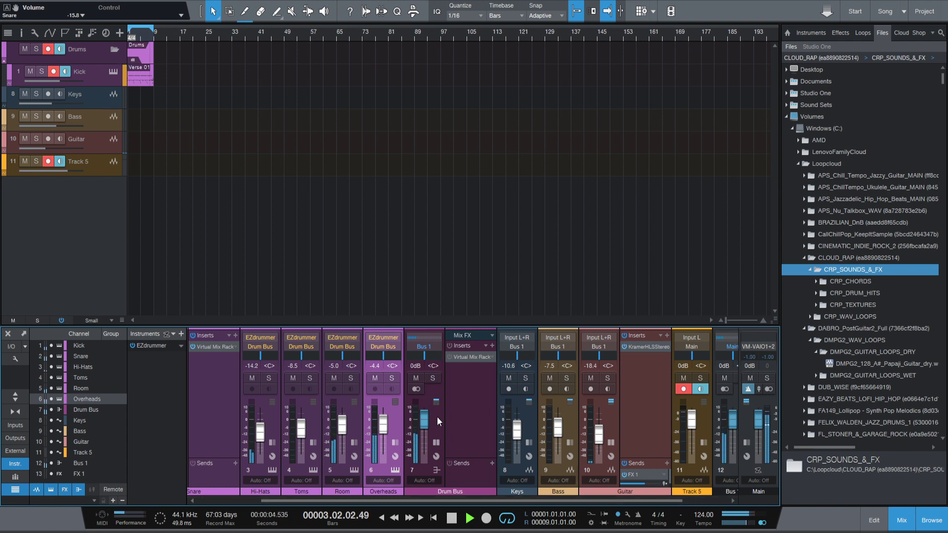
Step: Stop playback and open the Drum Bus channel's Virtual Mix Rack with its FG-N EQ and FG-401 compressor modules
{"action": "left_click", "coordinate": [452, 518]}
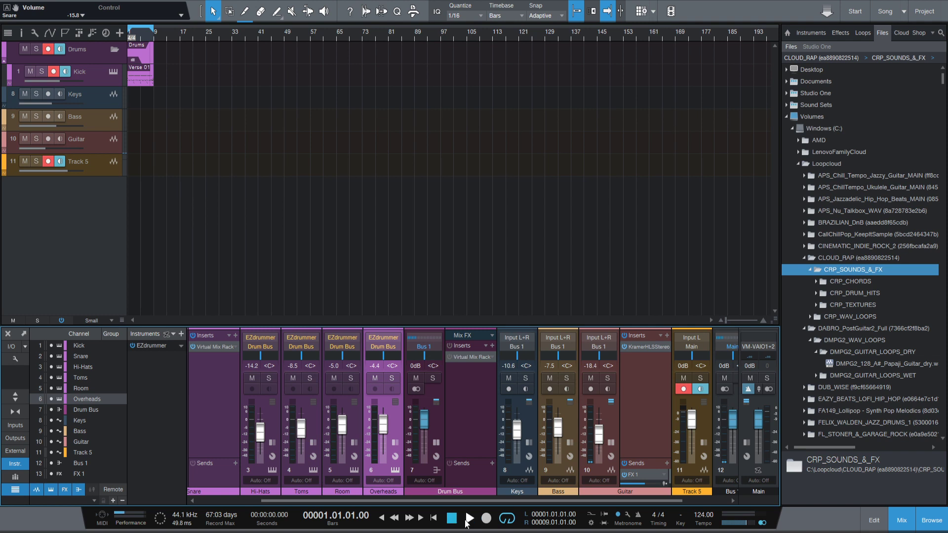
{"action": "left_click", "coordinate": [452, 355]}
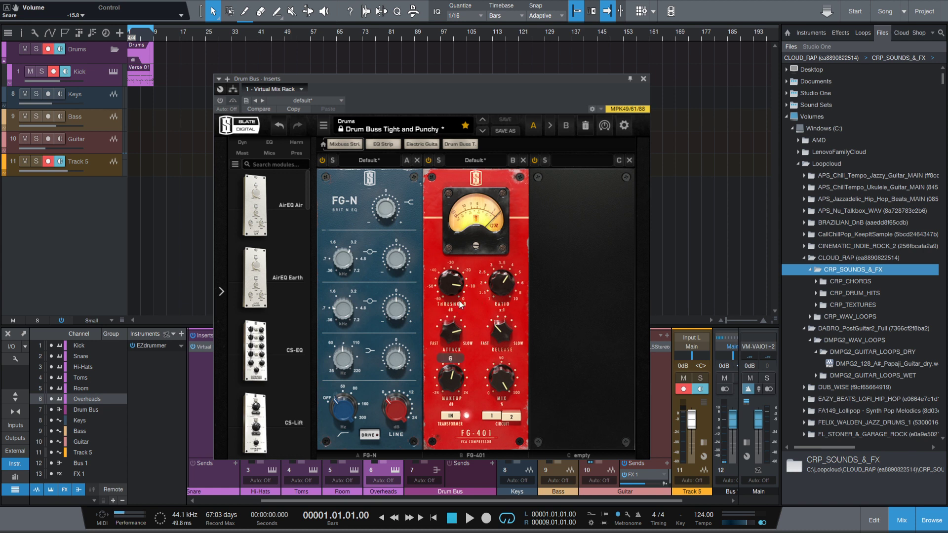
{"action": "mouse_move", "coordinate": [469, 288]}
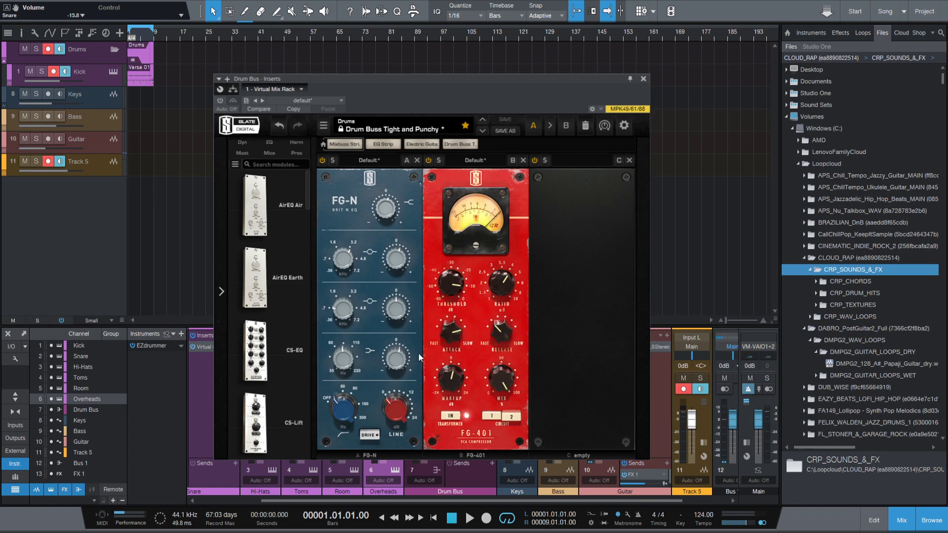
{"action": "mouse_move", "coordinate": [449, 337]}
{"action": "mouse_move", "coordinate": [456, 320]}
{"action": "mouse_move", "coordinate": [449, 392]}
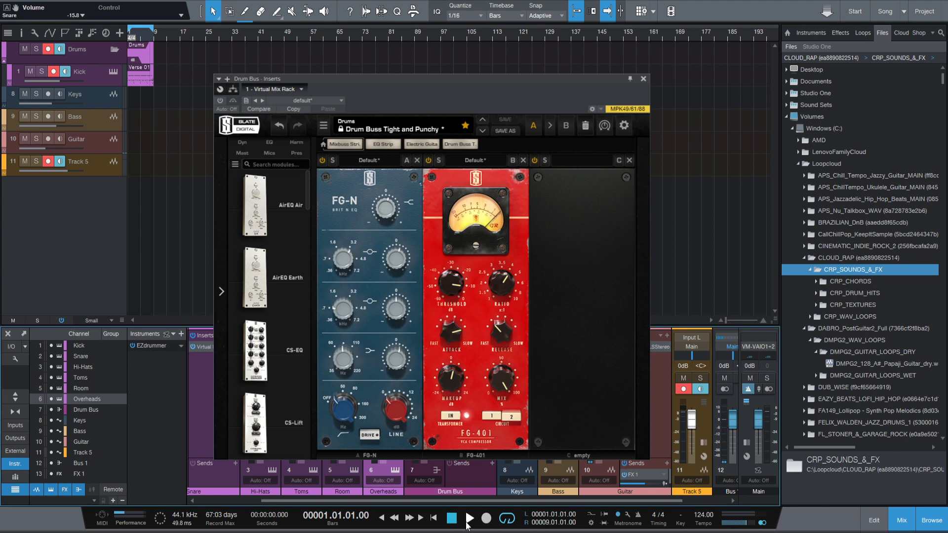
{"action": "left_click_drag", "start_coordinate": [425, 502], "coordinate": [268, 500]}
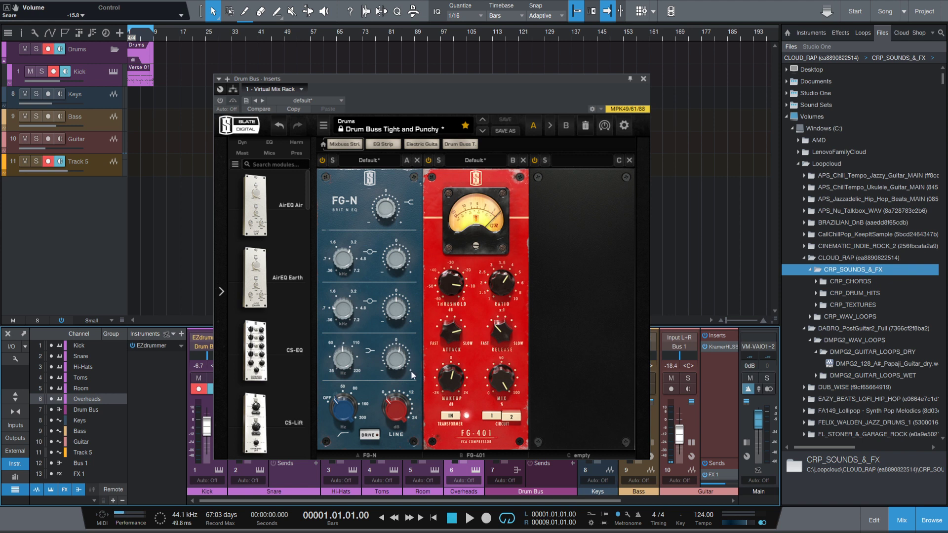
{"action": "mouse_move", "coordinate": [402, 310]}
Step: Activate the Drum Bus's Virtual Mix Rack during playback, with the FG-N high-pass at 35.2 Hz and the FG-401 mix at 82%
{"action": "left_click", "coordinate": [469, 518]}
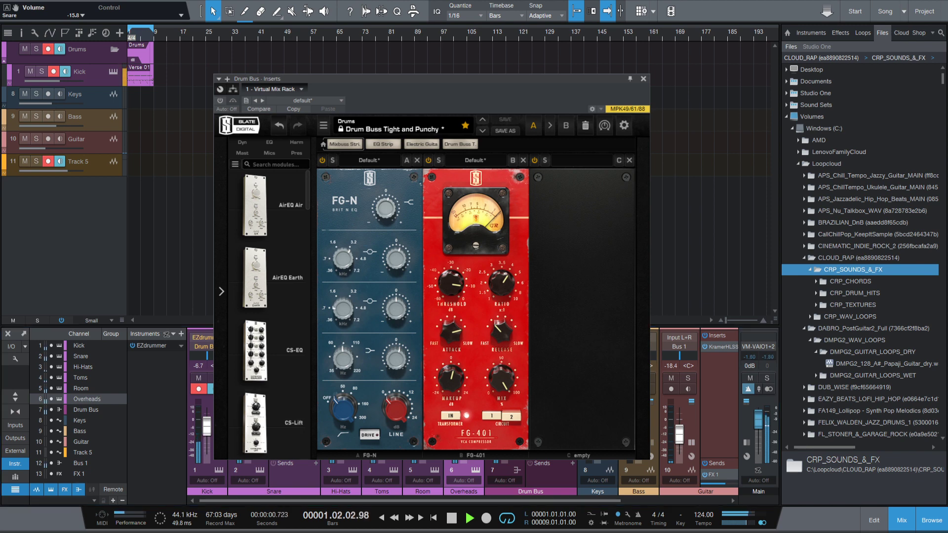
{"action": "mouse_move", "coordinate": [348, 363]}
{"action": "left_click_drag", "start_coordinate": [349, 362], "coordinate": [349, 414]}
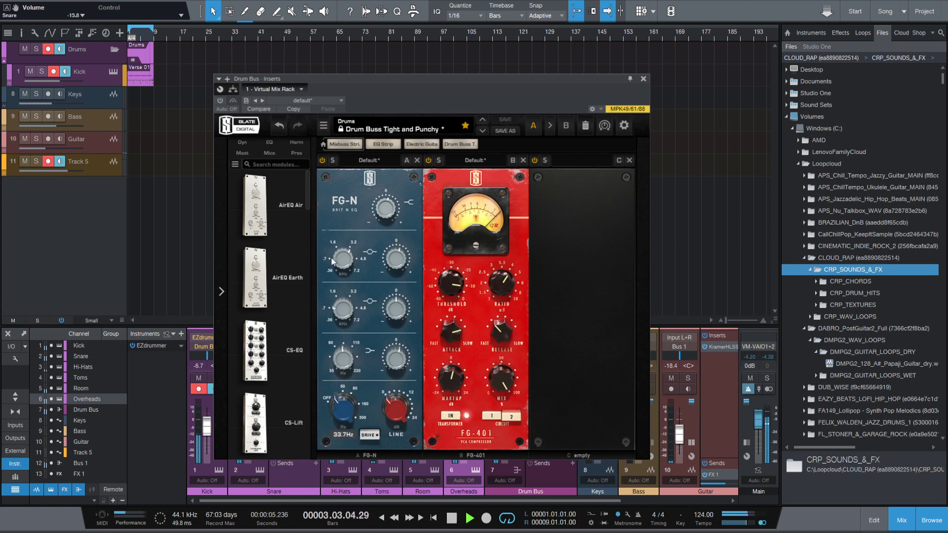
{"action": "left_click", "coordinate": [220, 101]}
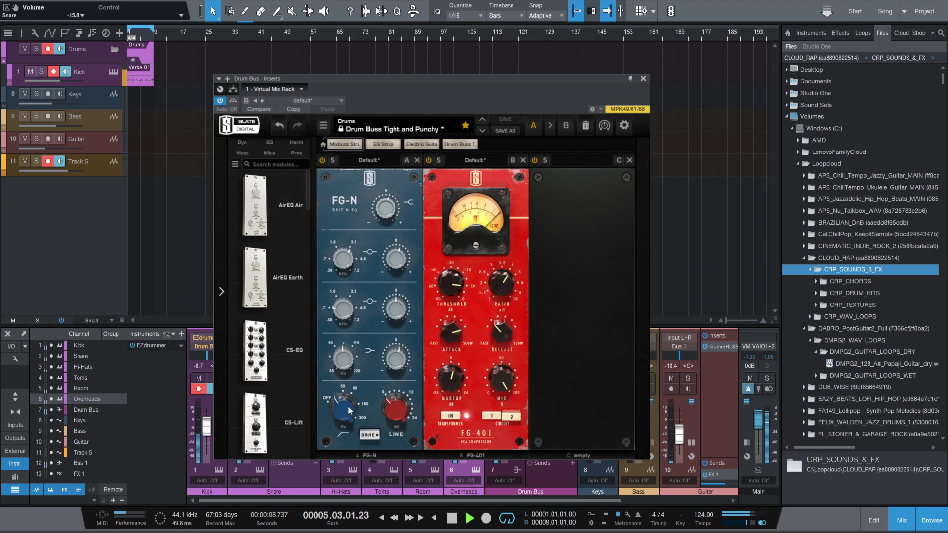
{"action": "mouse_move", "coordinate": [349, 410]}
{"action": "left_mouse_down"}
{"action": "mouse_move", "coordinate": [355, 325]}
{"action": "mouse_move", "coordinate": [354, 411]}
{"action": "left_mouse_up"}
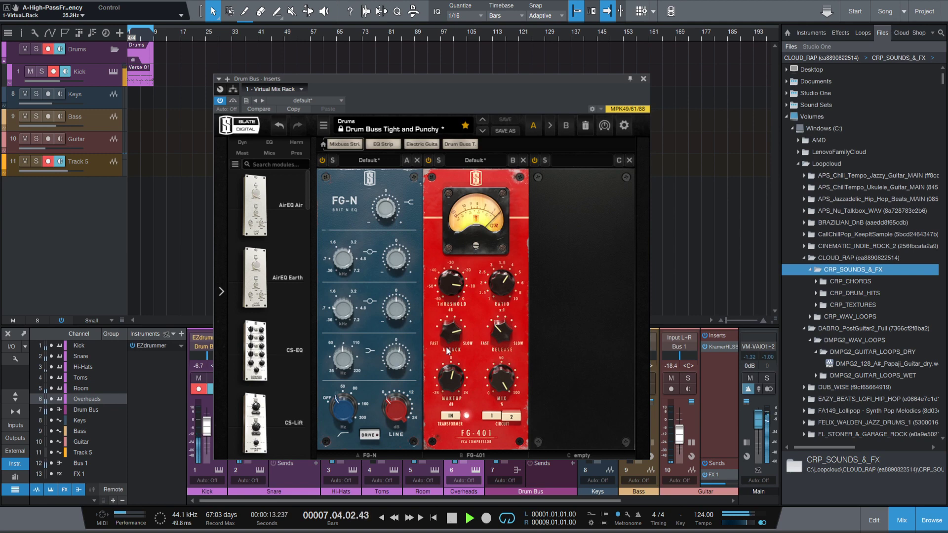
{"action": "mouse_move", "coordinate": [503, 380]}
{"action": "left_mouse_down"}
{"action": "mouse_move", "coordinate": [517, 431]}
{"action": "mouse_move", "coordinate": [514, 390]}
{"action": "left_mouse_up"}
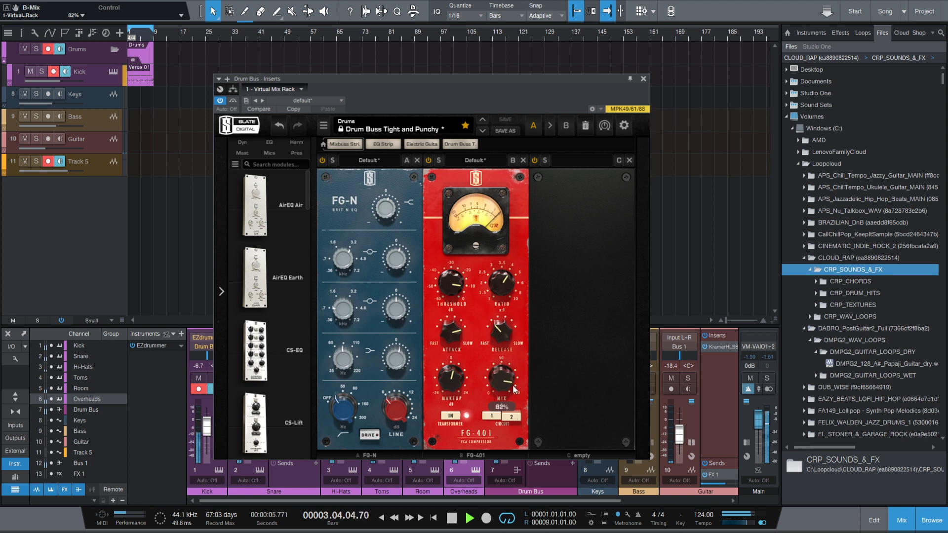
Step: Disarm the drum tracks and lower the Snare to -19.2 dB and the Kick to -7.1 dB
{"action": "mouse_move", "coordinate": [486, 340]}
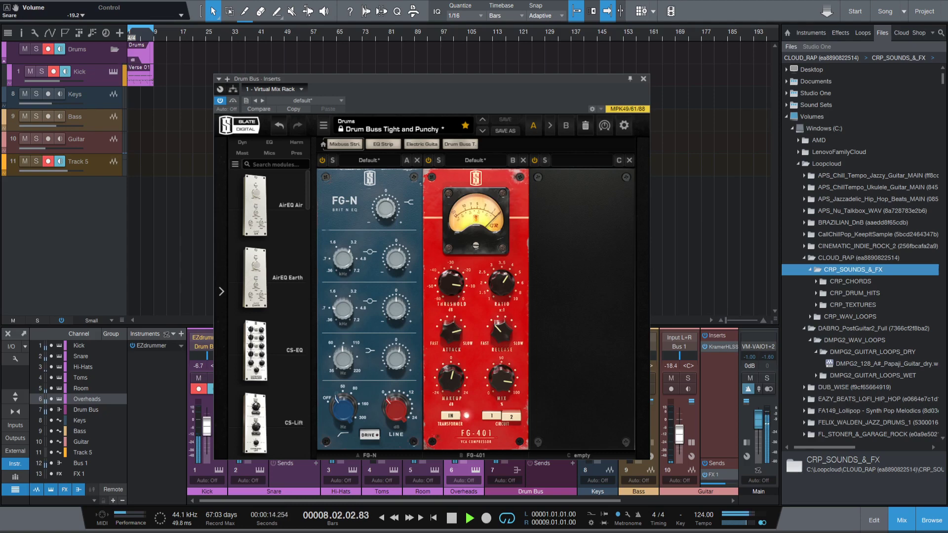
{"action": "left_click", "coordinate": [199, 389]}
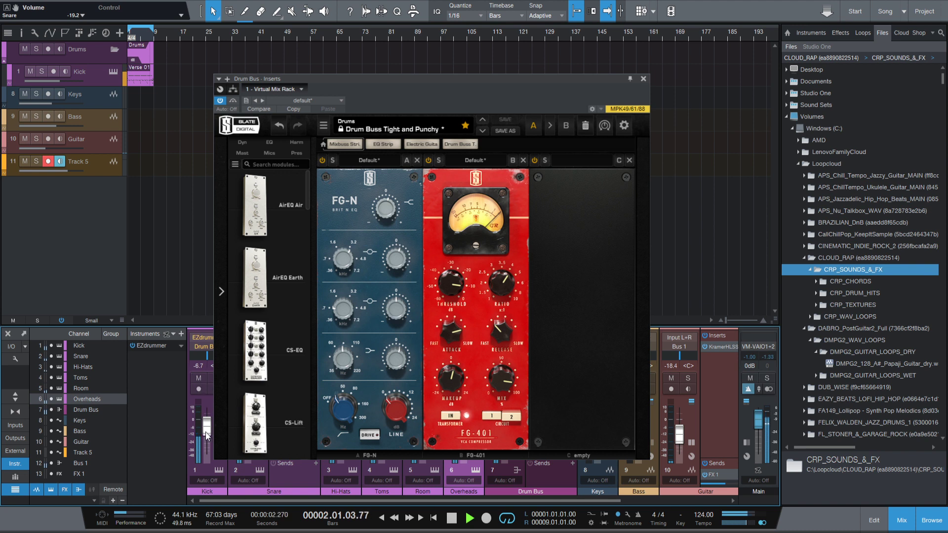
{"action": "left_click_drag", "start_coordinate": [205, 430], "coordinate": [206, 432]}
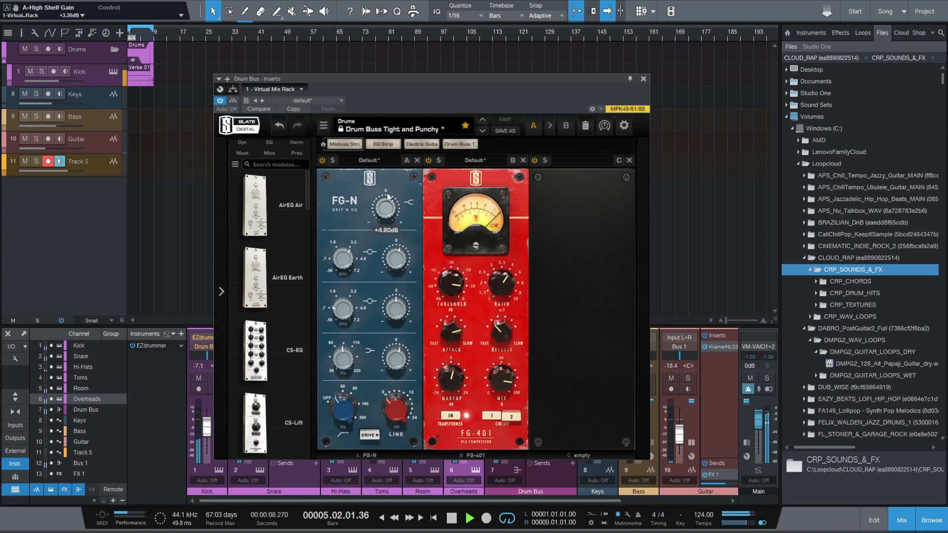
Step: Set the FG-N high shelf gain to +1.26 dB and try a Bell 2 cut of about 9 dB
{"action": "left_click_drag", "start_coordinate": [395, 156], "coordinate": [394, 210]}
{"action": "mouse_move", "coordinate": [395, 266]}
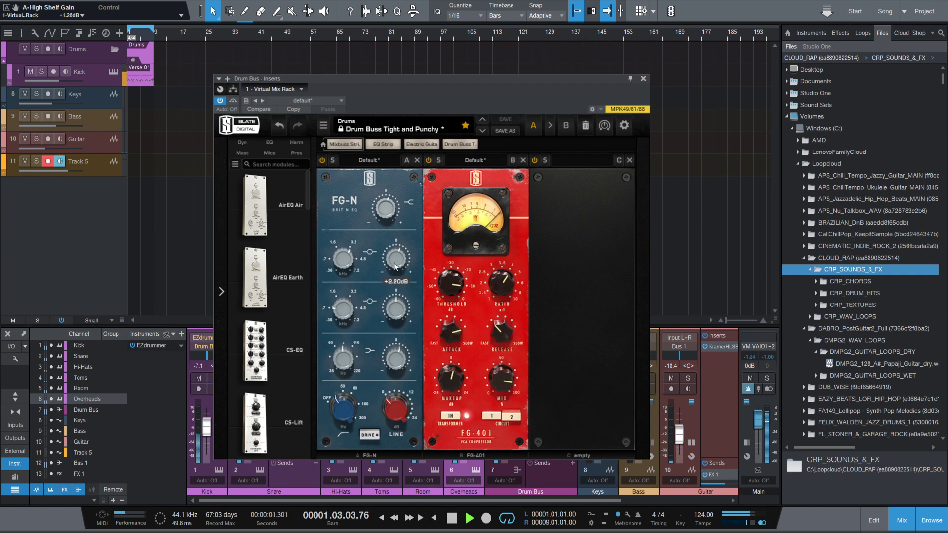
{"action": "left_click_drag", "start_coordinate": [395, 266], "coordinate": [418, 321]}
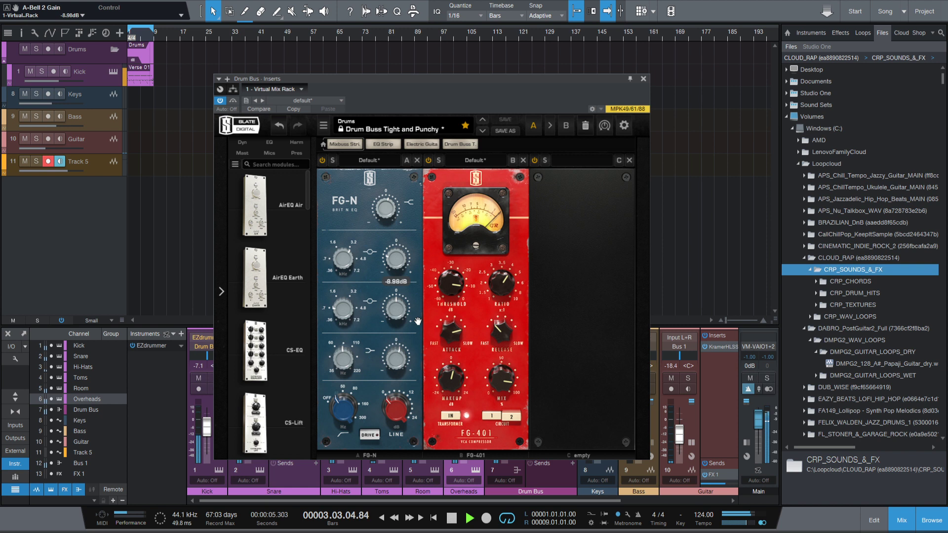
{"action": "scroll", "coordinate": [404, 277], "scroll_direction": "up", "scroll_amount": 5}
{"action": "scroll", "coordinate": [404, 275], "scroll_direction": "down", "scroll_amount": 1}
Step: Sweep the FG-N Bell 2 frequency up to 4.91 kHz and reduce its cut to about -2.36 dB
{"action": "left_click_drag", "start_coordinate": [351, 259], "coordinate": [347, 232]}
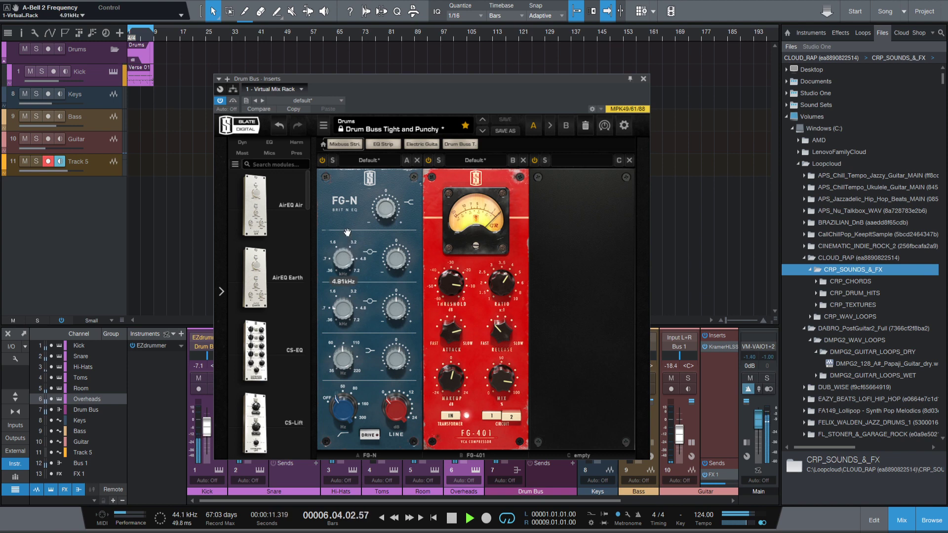
{"action": "mouse_move", "coordinate": [395, 258]}
{"action": "left_mouse_down"}
{"action": "mouse_move", "coordinate": [400, 210]}
{"action": "mouse_move", "coordinate": [397, 270]}
{"action": "left_mouse_up"}
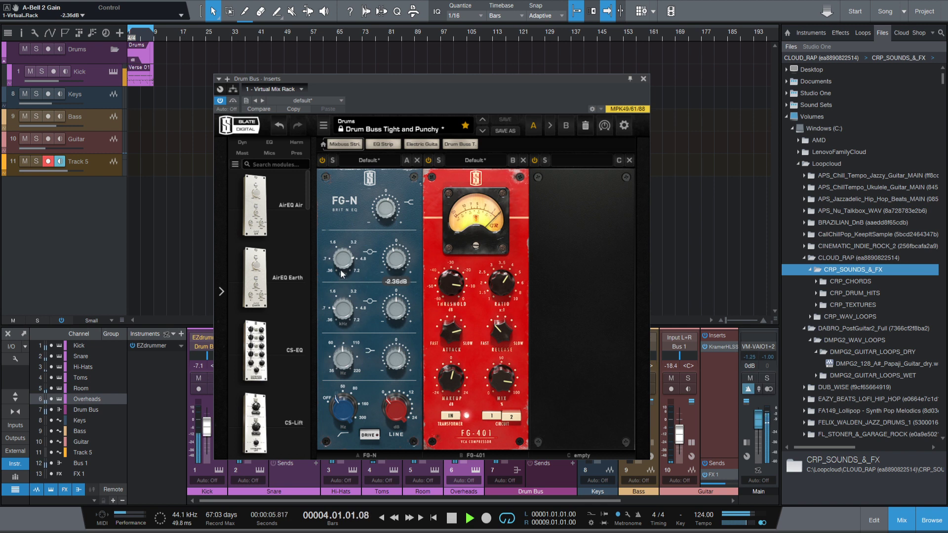
{"action": "left_click_drag", "start_coordinate": [340, 268], "coordinate": [394, 255]}
{"action": "left_click_drag", "start_coordinate": [395, 270], "coordinate": [395, 268]}
Step: Try the FG-N Bell 1 gain at -18.0 dB, settle it at -2.52 dB, and stop playback
{"action": "left_click_drag", "start_coordinate": [398, 316], "coordinate": [371, 357]}
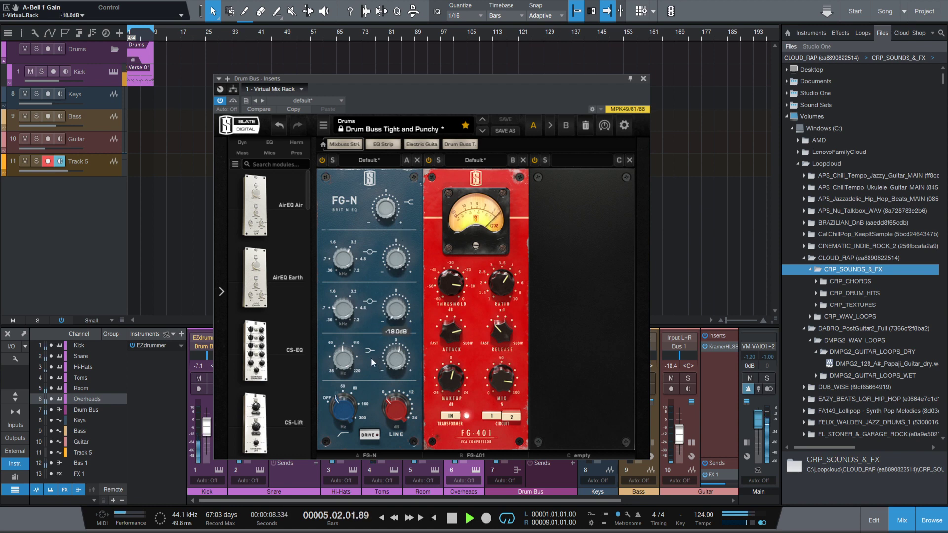
{"action": "left_click_drag", "start_coordinate": [385, 318], "coordinate": [395, 268]}
{"action": "scroll", "coordinate": [397, 297], "scroll_direction": "up", "scroll_amount": 5}
{"action": "double_click", "coordinate": [395, 300]}
{"action": "scroll", "coordinate": [395, 301], "scroll_direction": "down", "scroll_amount": 1}
{"action": "mouse_move", "coordinate": [394, 312]}
{"action": "left_mouse_down"}
{"action": "mouse_move", "coordinate": [388, 338]}
{"action": "mouse_move", "coordinate": [383, 314]}
{"action": "left_mouse_up"}
{"action": "left_click_drag", "start_coordinate": [382, 309], "coordinate": [382, 306]}
{"action": "left_click", "coordinate": [452, 518]}
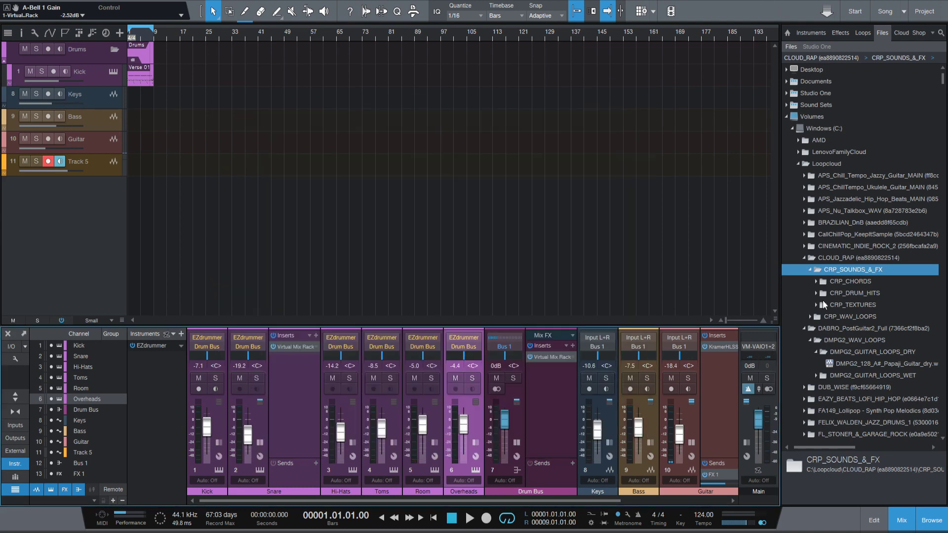
Step: Open the CIR2_120_Dmaj_DIVE folder under CINEMATIC_INDIE_ROCK_2 and set the song tempo to 120 BPM
{"action": "left_click", "coordinate": [807, 246]}
{"action": "left_click", "coordinate": [811, 257]}
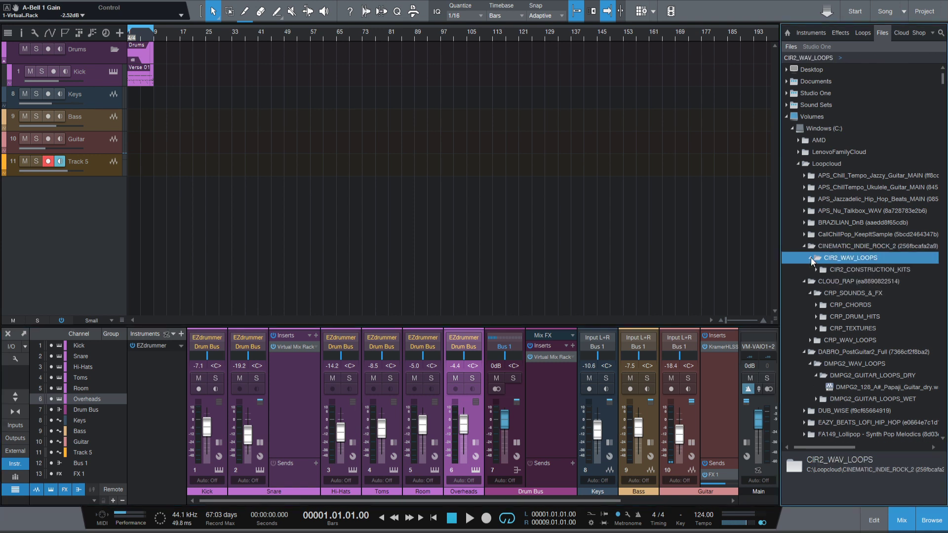
{"action": "left_click", "coordinate": [818, 270]}
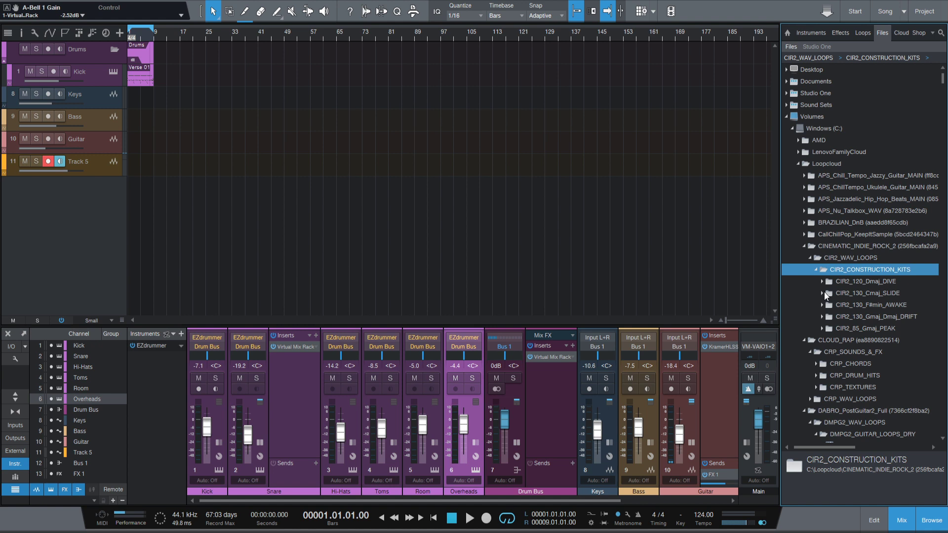
{"action": "left_click", "coordinate": [825, 282]}
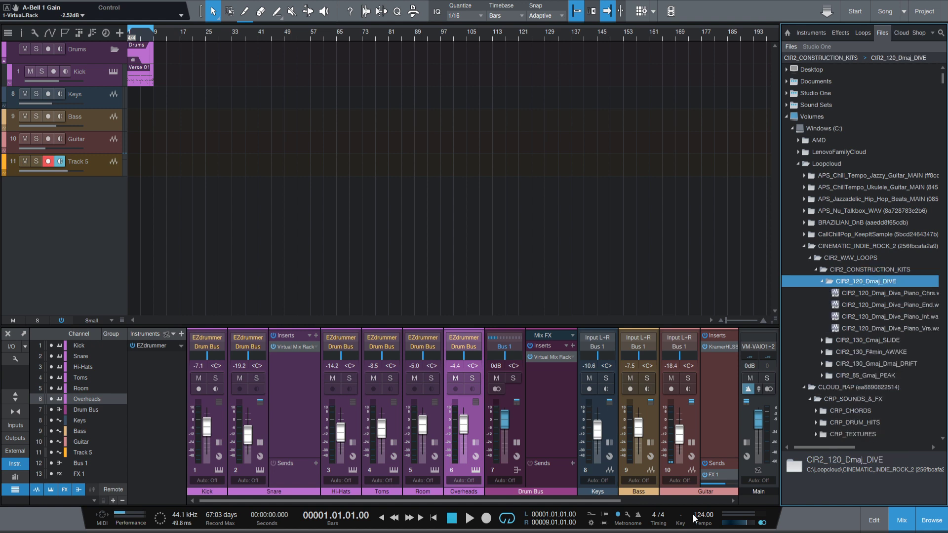
{"action": "scroll", "coordinate": [693, 516], "scroll_direction": "down", "scroll_amount": 4}
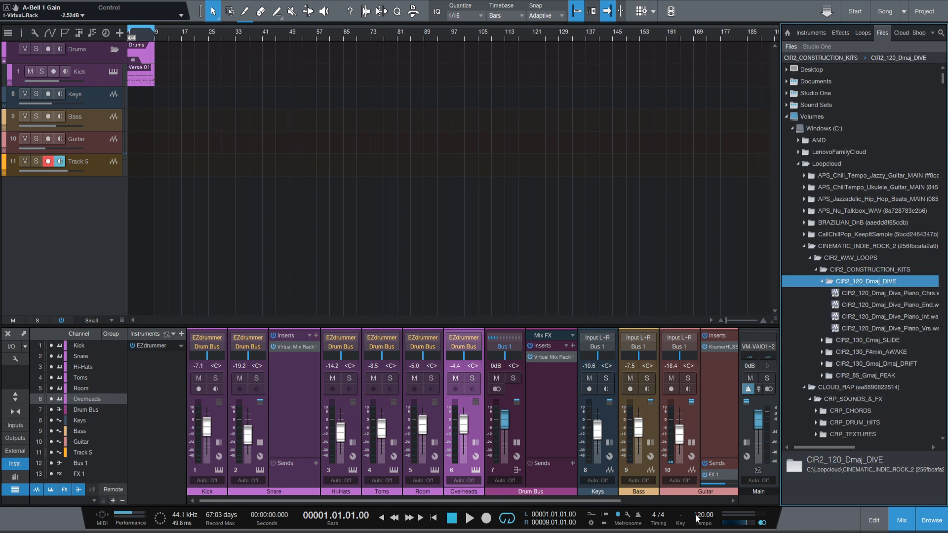
Step: Add CIR2_120_Dmaj_Dive_Piano_Chrs.wav on a new track at the song start and play it with the drums
{"action": "left_click", "coordinate": [897, 292]}
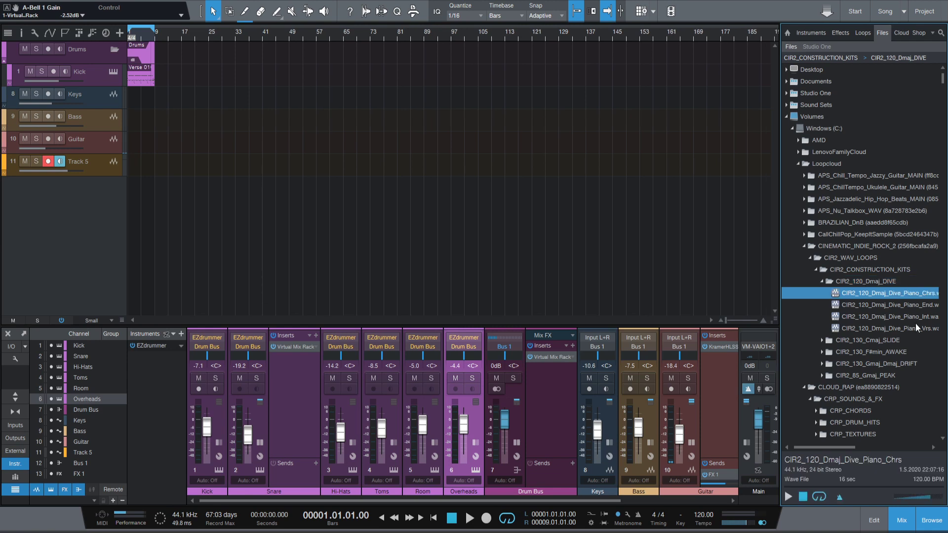
{"action": "left_click_drag", "start_coordinate": [869, 280], "coordinate": [137, 188]}
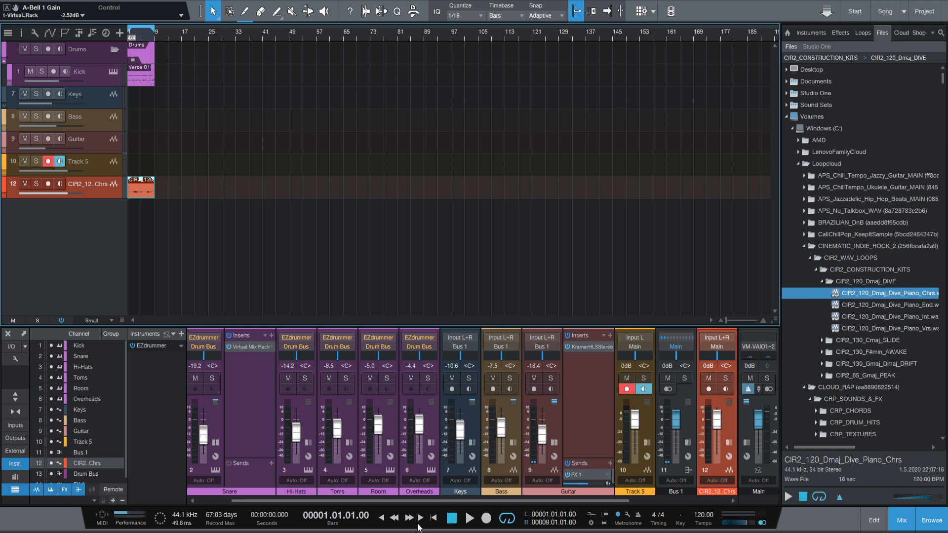
{"action": "left_click", "coordinate": [469, 520]}
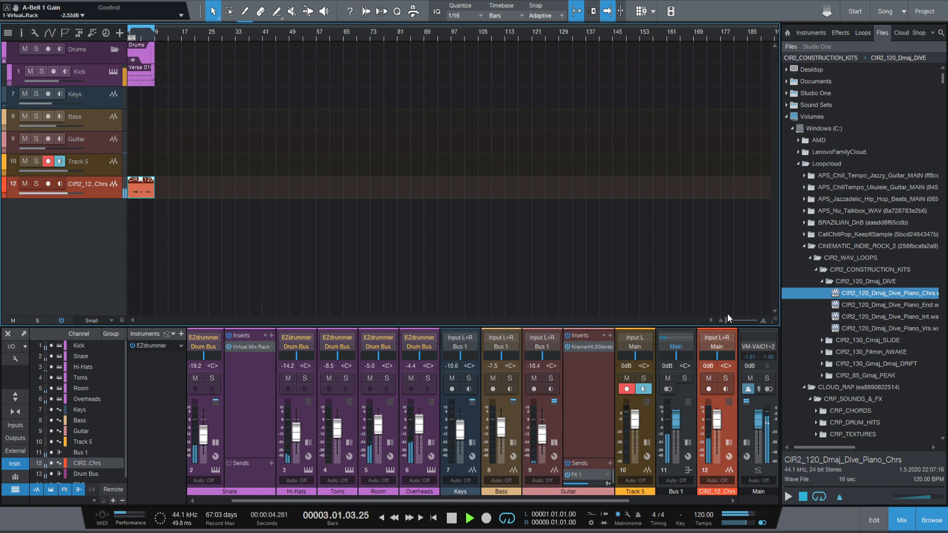
Step: Route the piano loop track to Bus 1, lower it to -2.1 dB, and stop playback
{"action": "left_click_drag", "start_coordinate": [727, 318], "coordinate": [727, 319]}
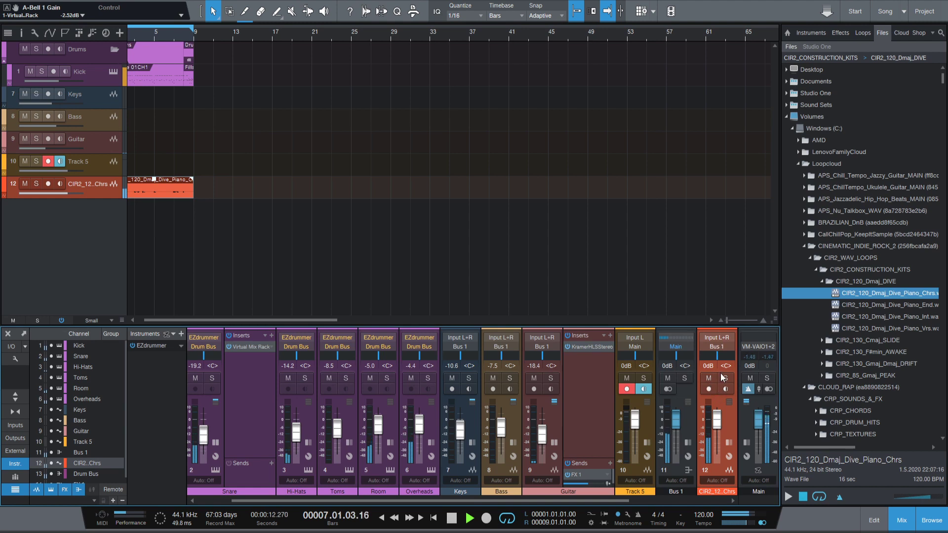
{"action": "left_click_drag", "start_coordinate": [731, 428], "coordinate": [690, 419]}
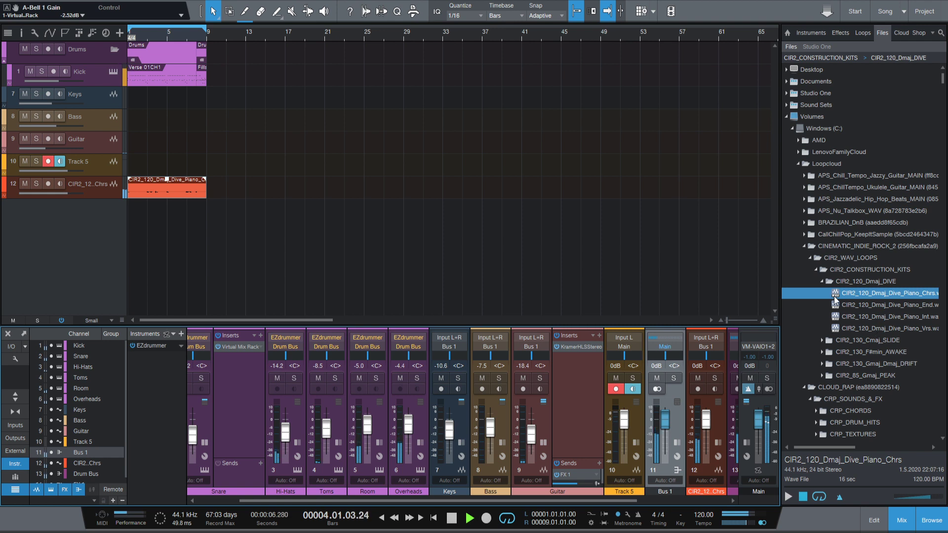
{"action": "left_click_drag", "start_coordinate": [708, 426], "coordinate": [709, 429]}
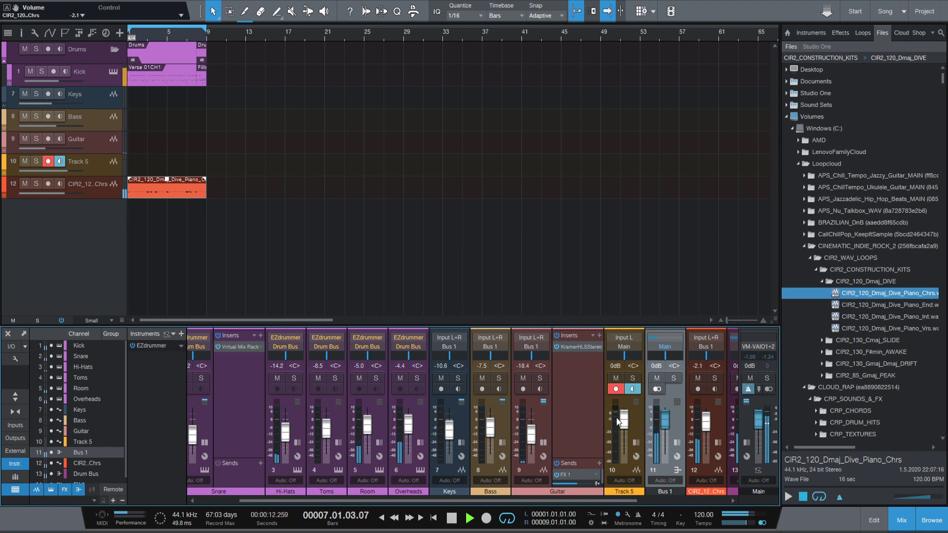
{"action": "left_click", "coordinate": [453, 518]}
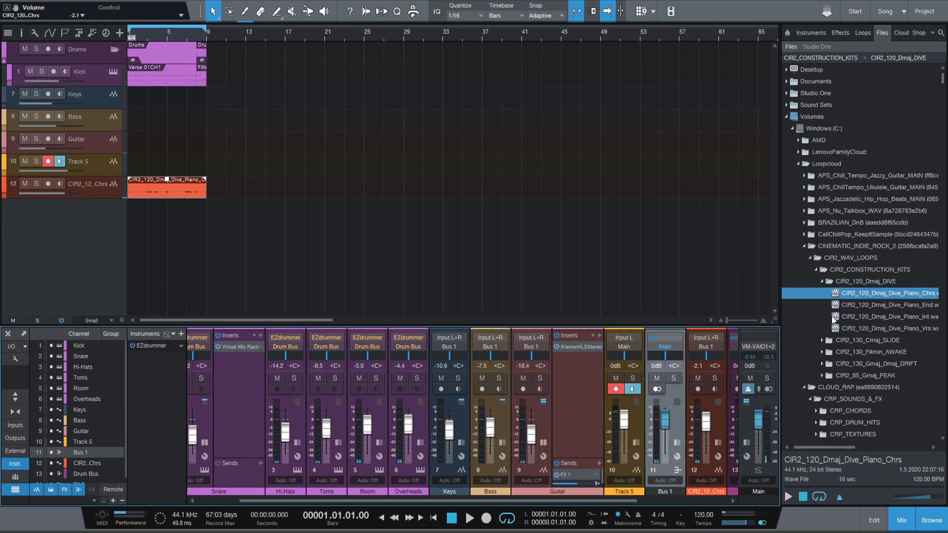
Step: Open the CIR2_130_F#min_AWAKE folder to browse its guitar loops and delete the piano loop track
{"action": "double_click", "coordinate": [847, 348]}
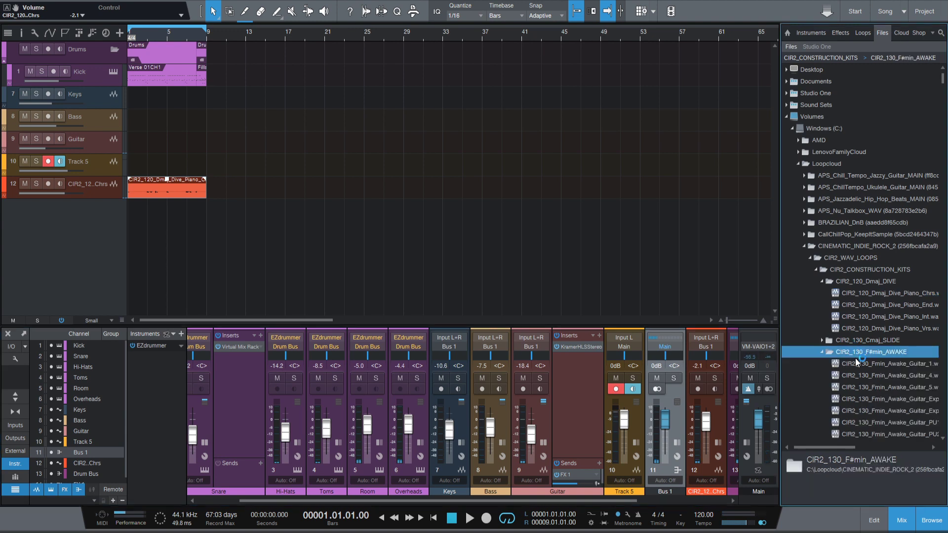
{"action": "left_click_drag", "start_coordinate": [835, 447], "coordinate": [853, 399]}
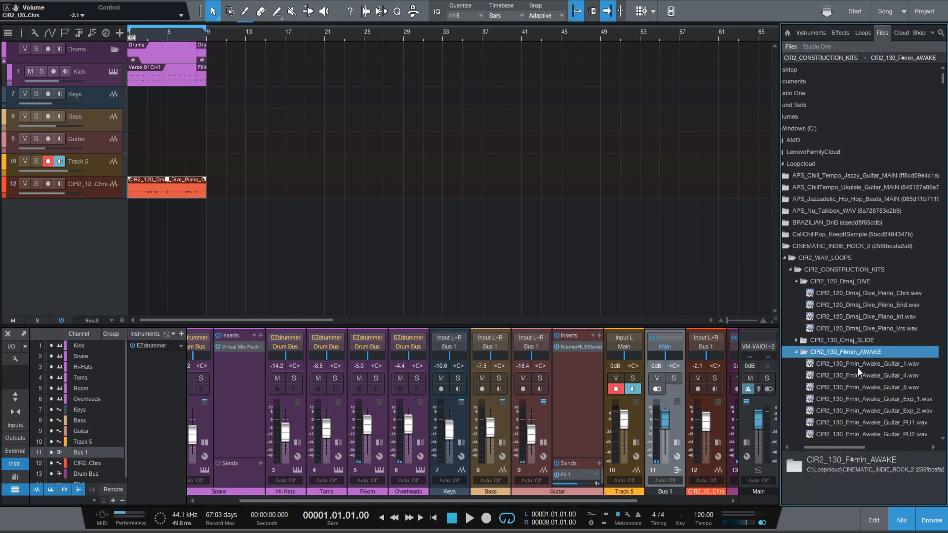
{"action": "left_click", "coordinate": [107, 192]}
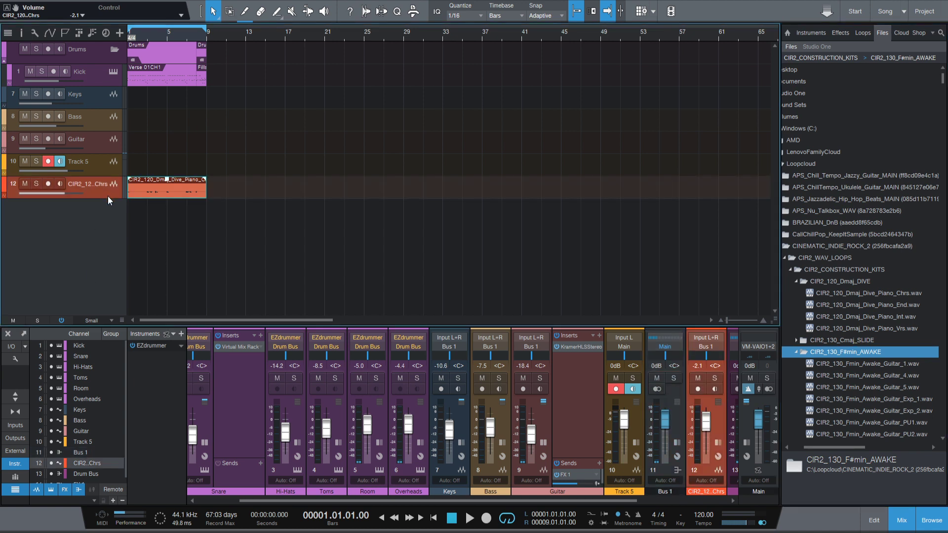
{"action": "key", "text": "Delete"}
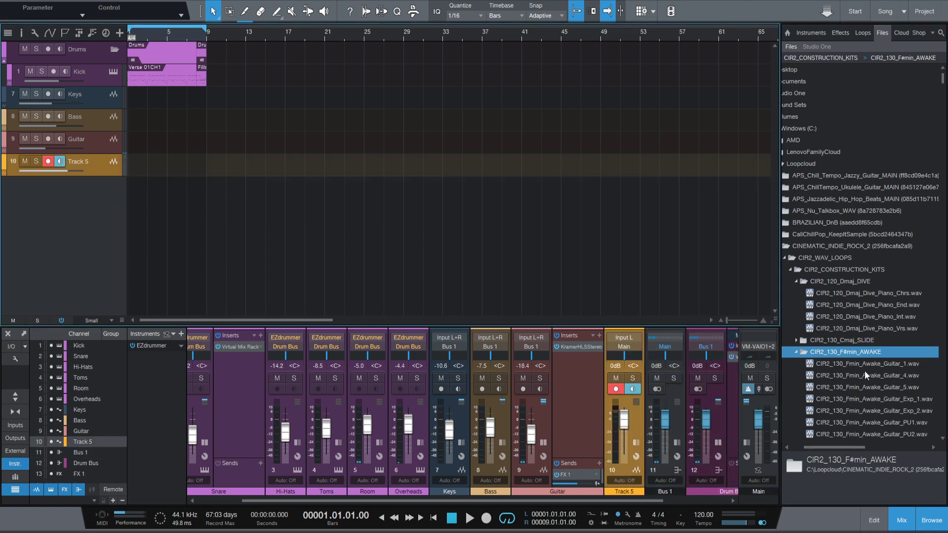
{"action": "scroll", "coordinate": [876, 368], "scroll_direction": "down", "scroll_amount": 2}
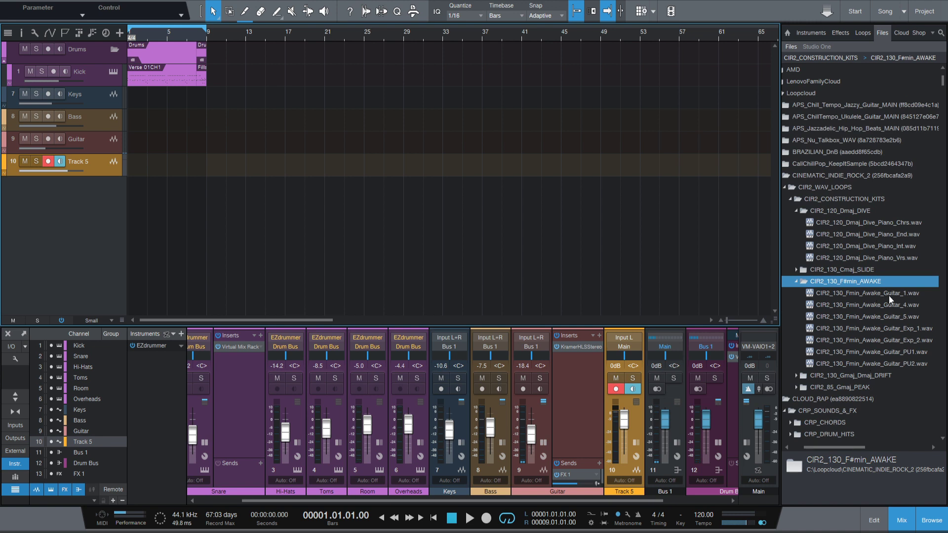
Step: Add CIR2_130_Fmin_Awake_Guitar_1.wav on a new track at the song start and Guitar_4.wav on another track at bars 1 and 5
{"action": "left_click_drag", "start_coordinate": [888, 295], "coordinate": [137, 209]}
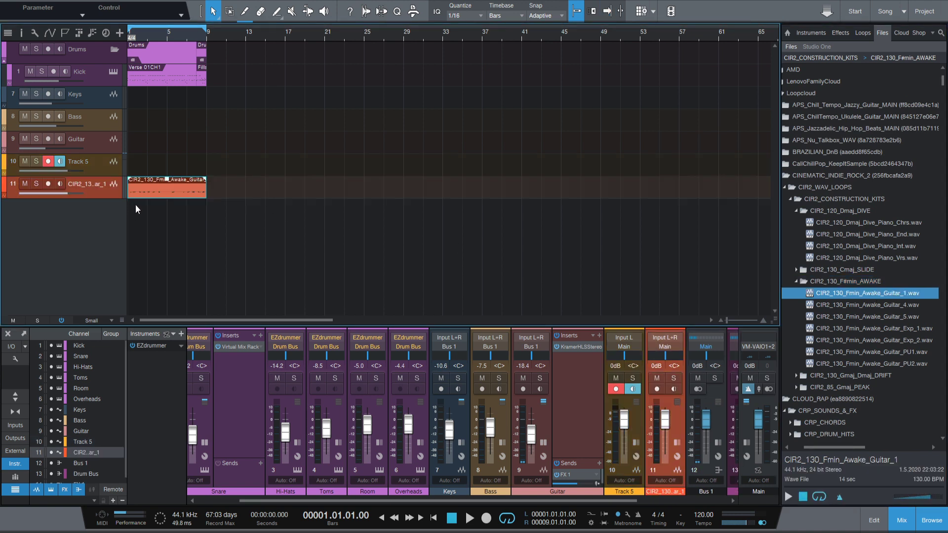
{"action": "left_click", "coordinate": [859, 302]}
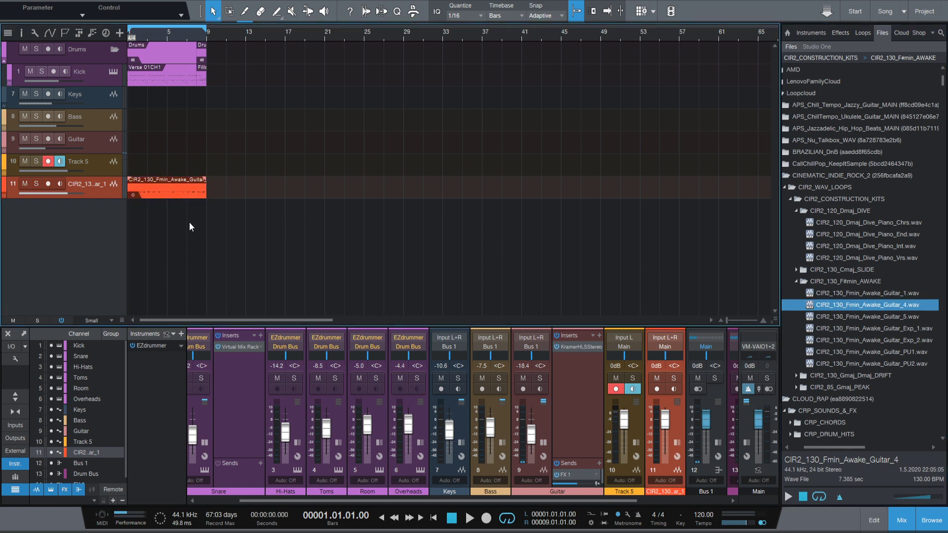
{"action": "left_click_drag", "start_coordinate": [875, 303], "coordinate": [241, 281]}
{"action": "left_click_drag", "start_coordinate": [158, 233], "coordinate": [139, 229]}
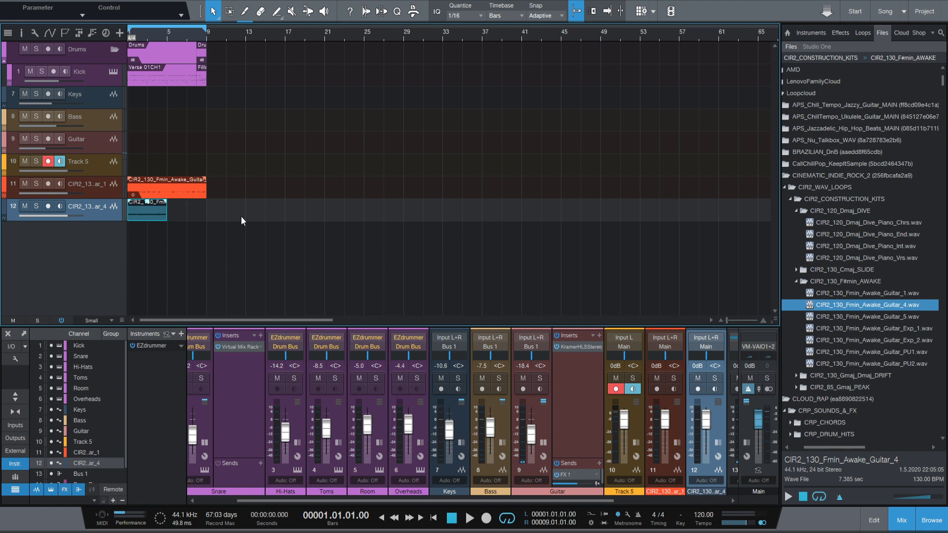
{"action": "left_click", "coordinate": [847, 306]}
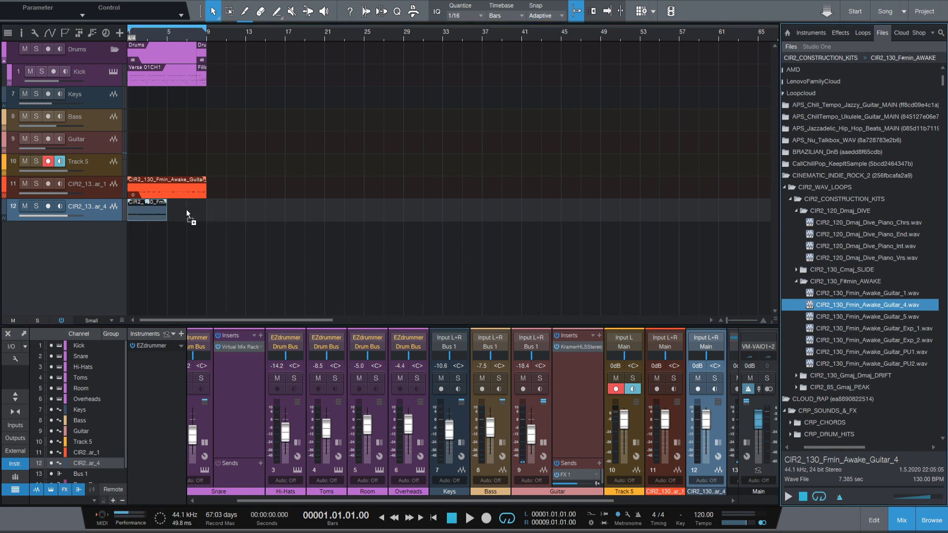
{"action": "left_click_drag", "start_coordinate": [186, 209], "coordinate": [185, 209]}
Step: Add CIR2_130_Fmin_Awake_Guitar_5.wav on a new track at the song start
{"action": "left_click_drag", "start_coordinate": [859, 316], "coordinate": [146, 254]}
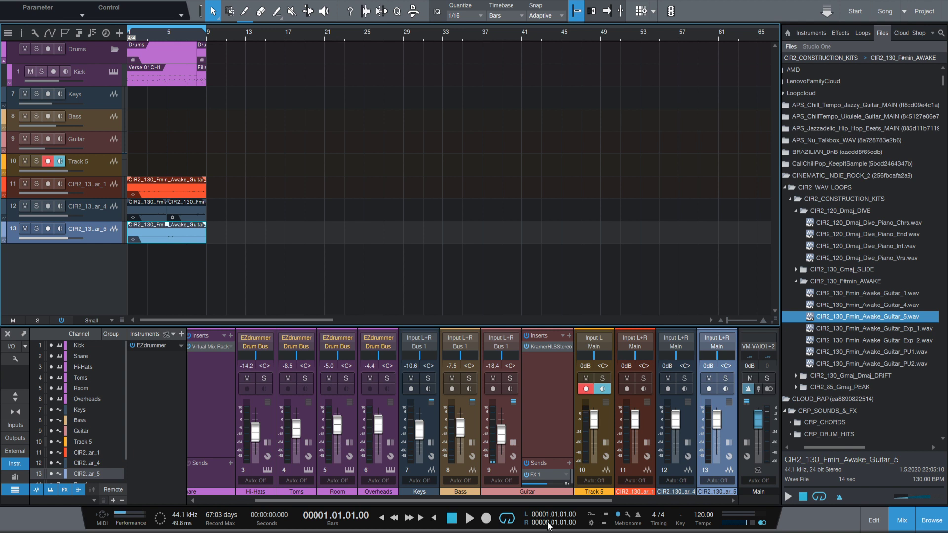
{"action": "scroll", "coordinate": [551, 524], "scroll_direction": "up", "scroll_amount": 8}
{"action": "left_click", "coordinate": [167, 224]}
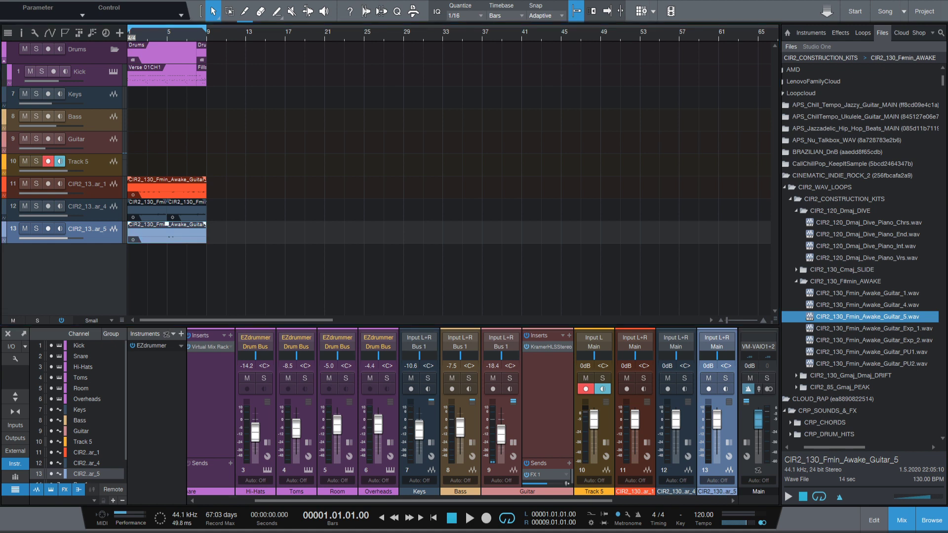
{"action": "left_click", "coordinate": [167, 224]}
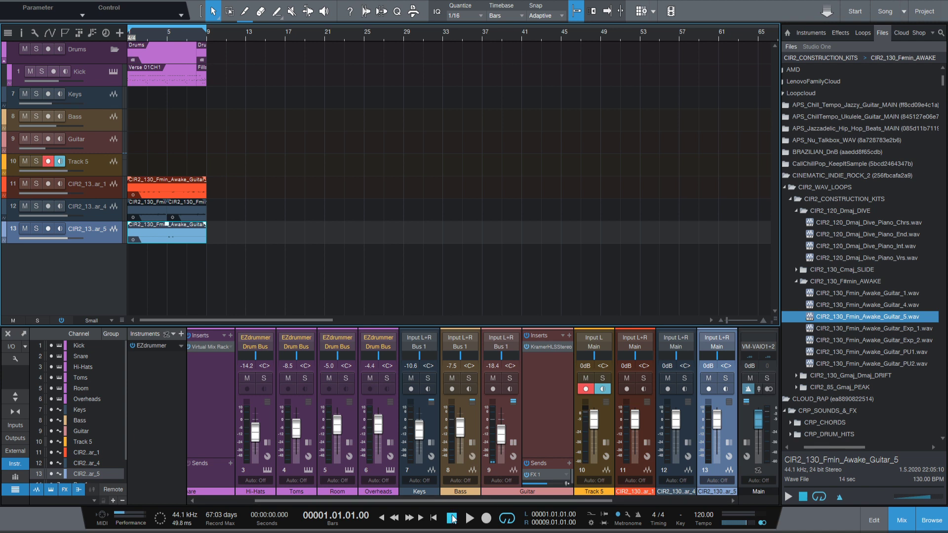
Step: Play the song and pull the Guitar_1 and Guitar_5 tracks fully down, with the Guitar_4 track at -7.0 dB
{"action": "left_click", "coordinate": [469, 518]}
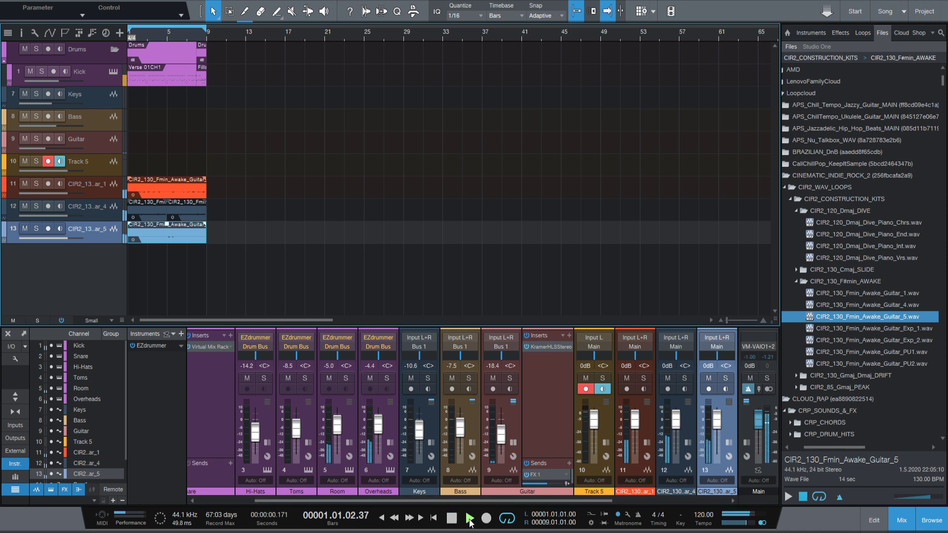
{"action": "left_click_drag", "start_coordinate": [637, 424], "coordinate": [648, 480]}
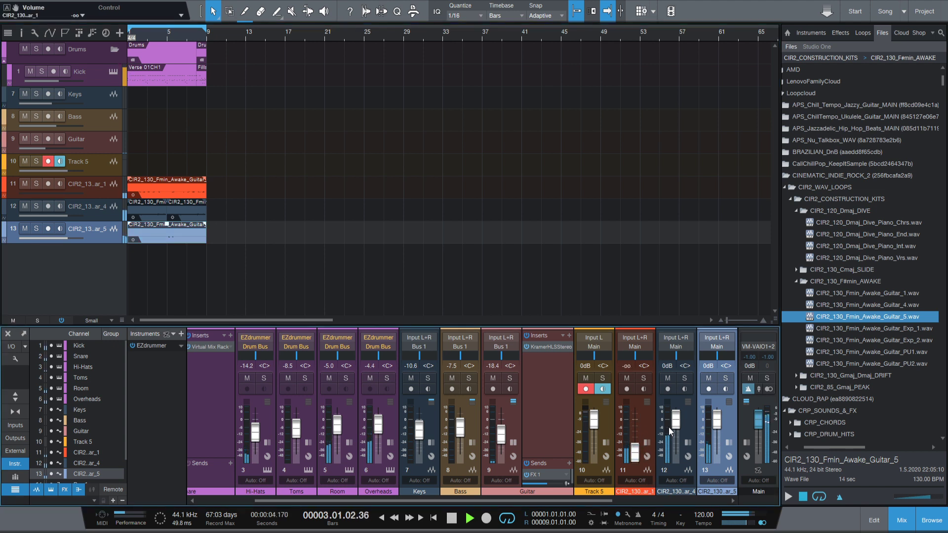
{"action": "left_click_drag", "start_coordinate": [674, 424], "coordinate": [678, 464]}
{"action": "left_click_drag", "start_coordinate": [717, 420], "coordinate": [677, 432]}
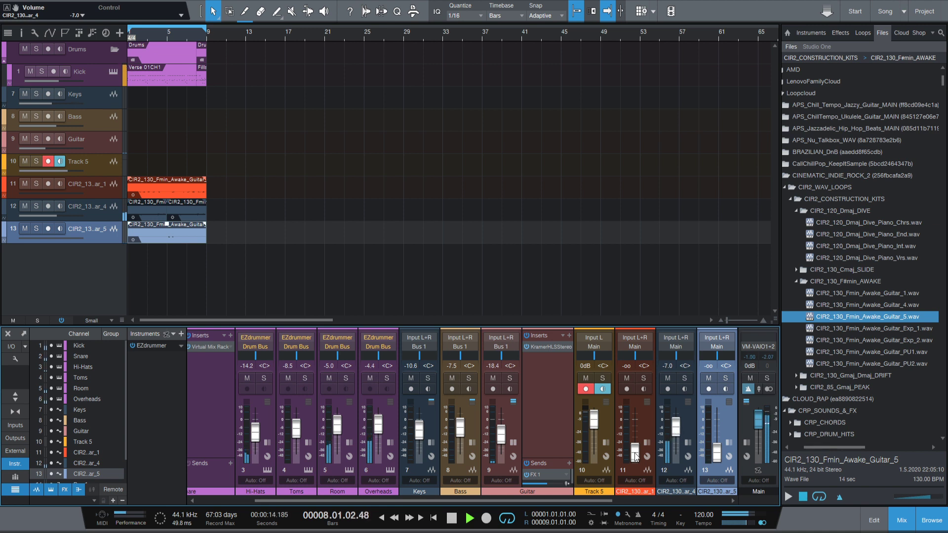
Step: Raise the Guitar_1 track to -2.3 dB panned to R38 and the Guitar_5 track to -5.4 dB panned to L32
{"action": "left_click_drag", "start_coordinate": [635, 452], "coordinate": [637, 424]}
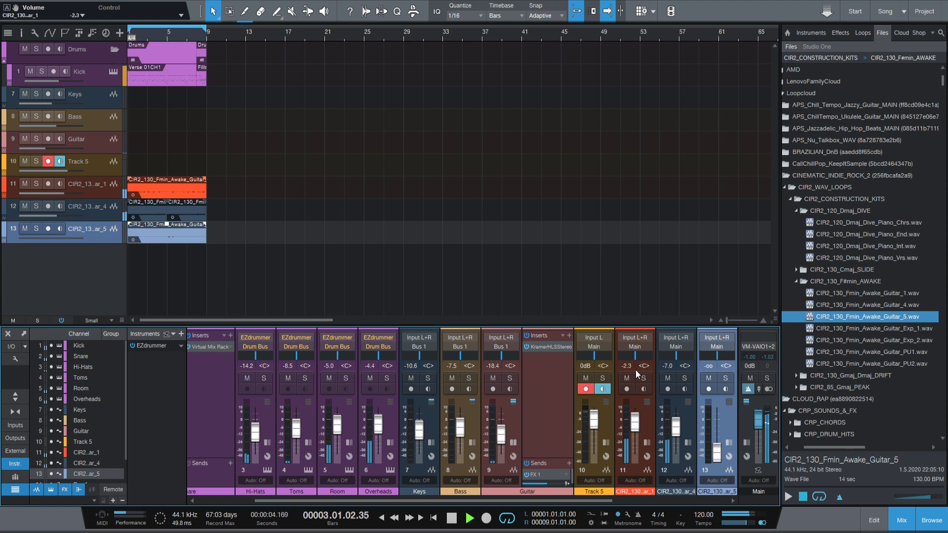
{"action": "left_click_drag", "start_coordinate": [636, 356], "coordinate": [631, 360]}
{"action": "left_click_drag", "start_coordinate": [717, 456], "coordinate": [718, 423]}
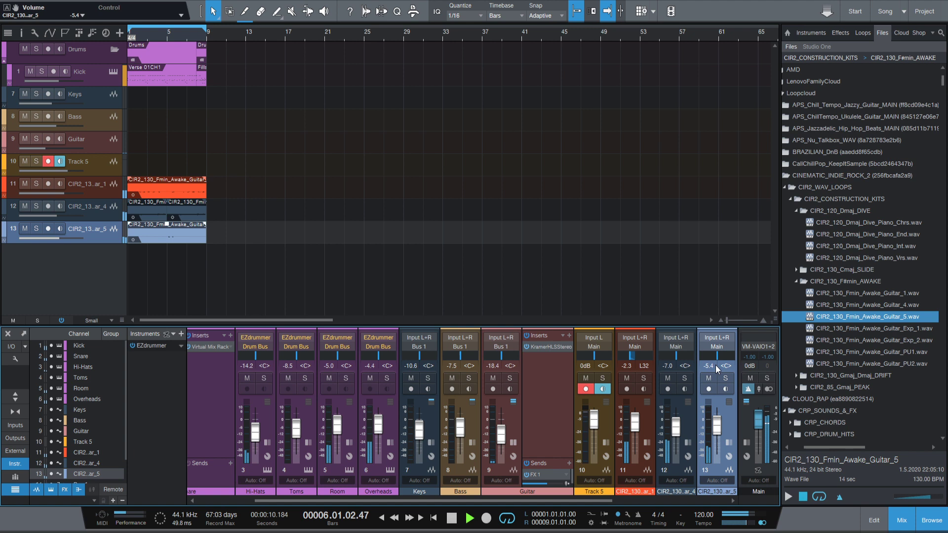
{"action": "left_click_drag", "start_coordinate": [633, 359], "coordinate": [643, 359]}
{"action": "left_click_drag", "start_coordinate": [715, 359], "coordinate": [710, 359]}
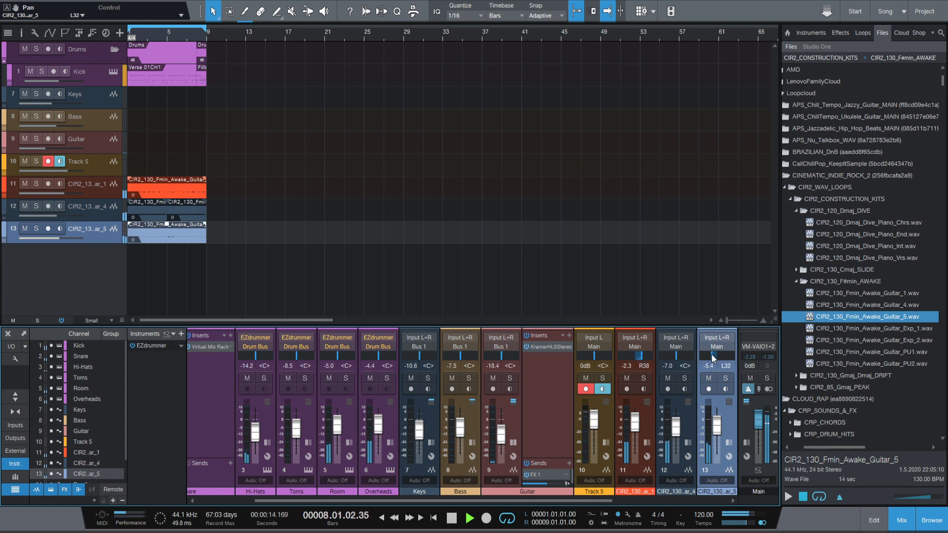
Step: Raise the Guitar_5 track to -3.4 dB and the Guitar_4 track to -5.4 dB, and stop playback
{"action": "left_click_drag", "start_coordinate": [717, 425], "coordinate": [674, 442]}
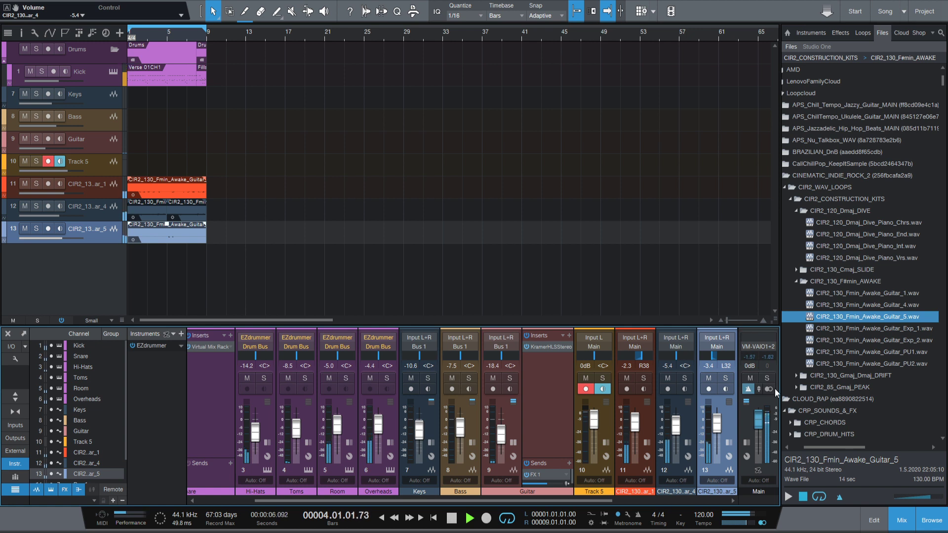
{"action": "key", "text": "space"}
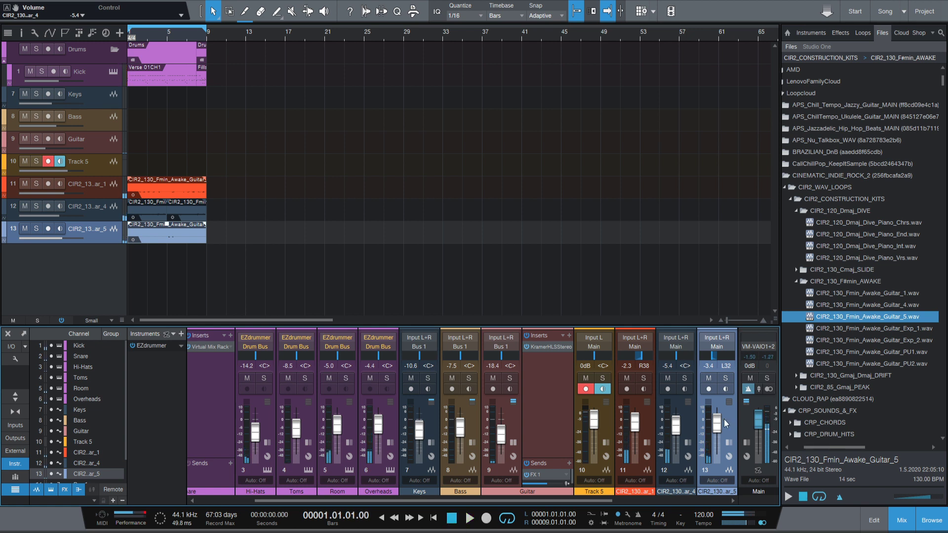
Step: Preview the remaining Awake guitar loops Exp_1, Exp_2, PU1 and PU2
{"action": "left_click", "coordinate": [833, 330]}
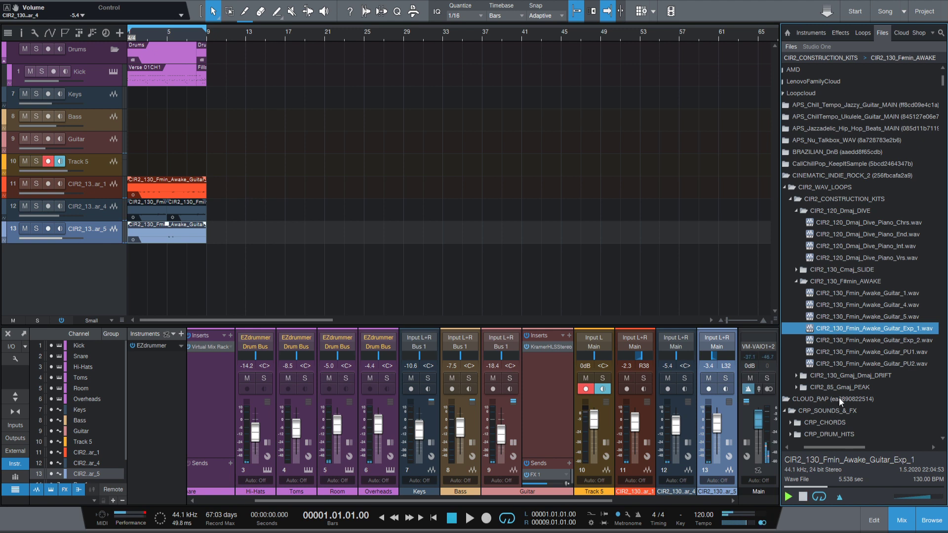
{"action": "left_click", "coordinate": [849, 342]}
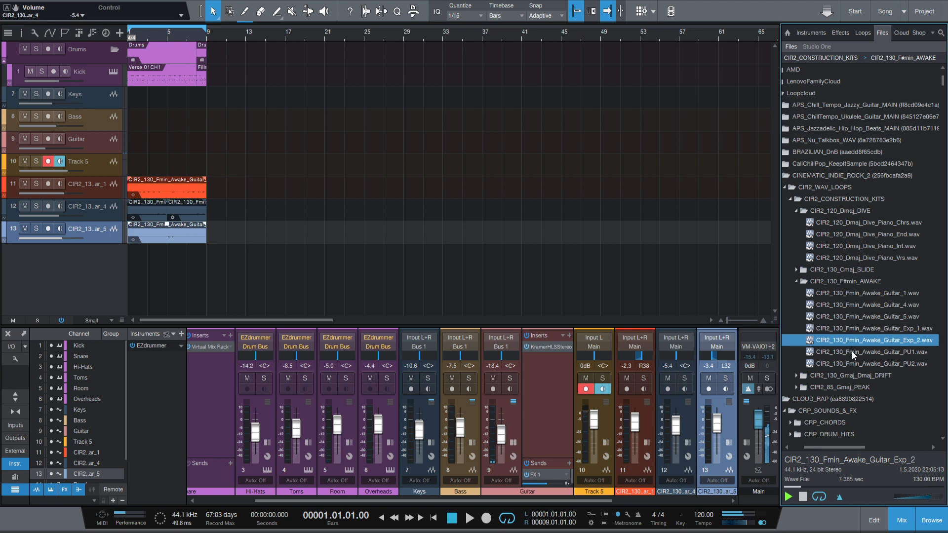
{"action": "left_click", "coordinate": [852, 352]}
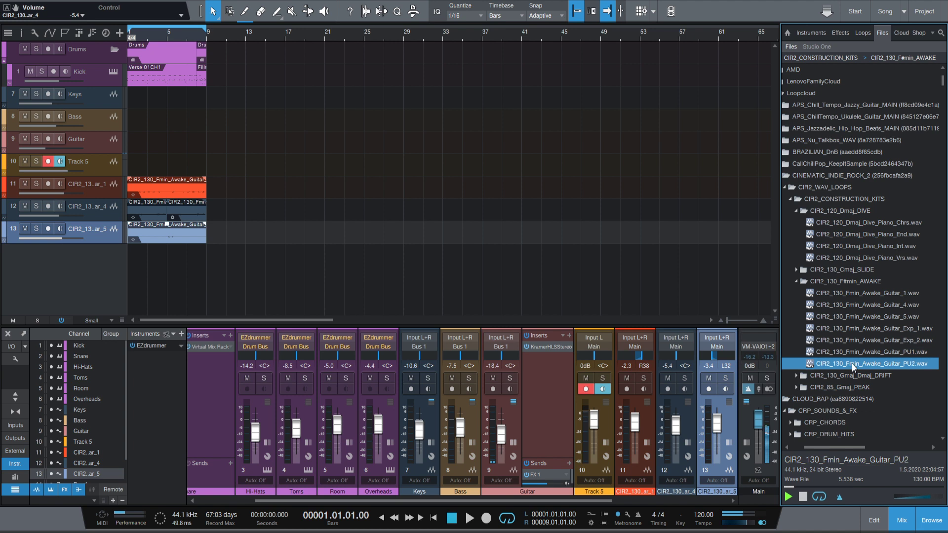
Step: Add CIR2_130_Fmin_Awake_Guitar_PU1.wav on a new track at the song start and play it with the mix
{"action": "left_click_drag", "start_coordinate": [805, 351], "coordinate": [136, 275]}
{"action": "key", "text": "space"}
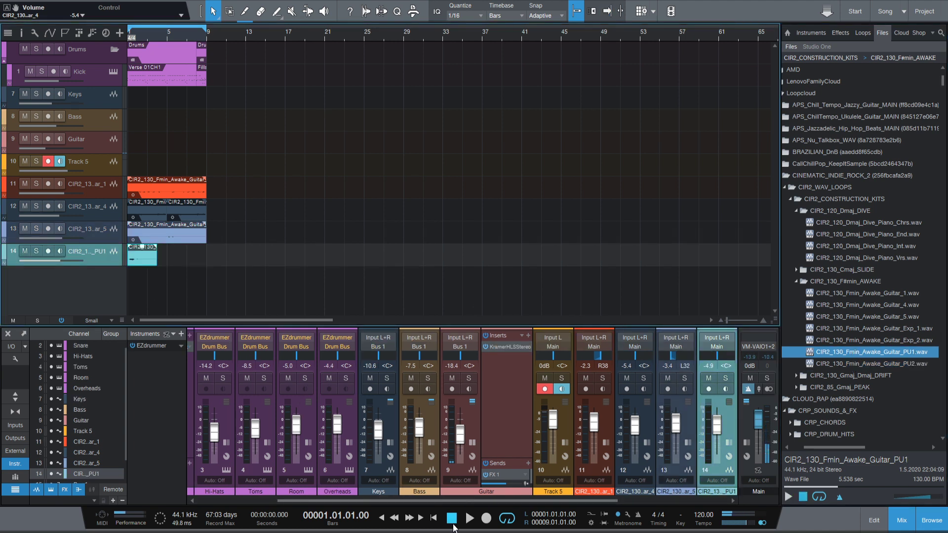
{"action": "key", "text": "f"}
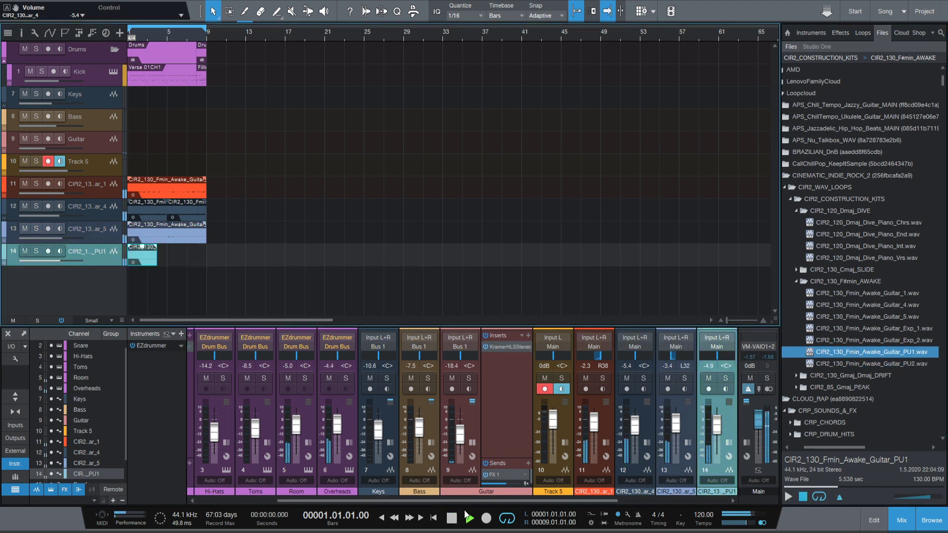
{"action": "left_click", "coordinate": [37, 251]}
{"action": "left_click", "coordinate": [37, 251]}
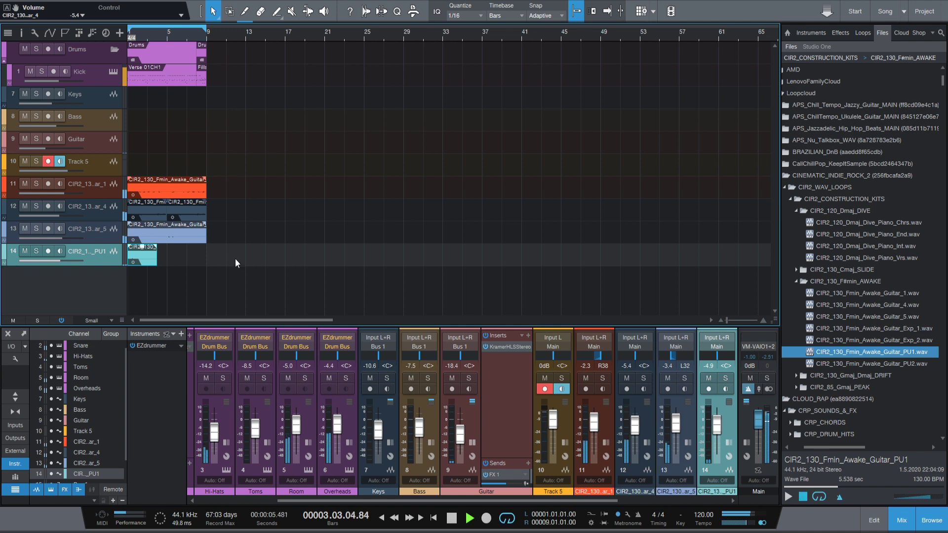
Step: Place CIR2_130_Fmin_Awake_Guitar_PU2.wav at bar 5 of the PU1 track, listen to it in the mix, and stop playback
{"action": "left_click", "coordinate": [872, 364]}
{"action": "left_click_drag", "start_coordinate": [871, 364], "coordinate": [185, 257]}
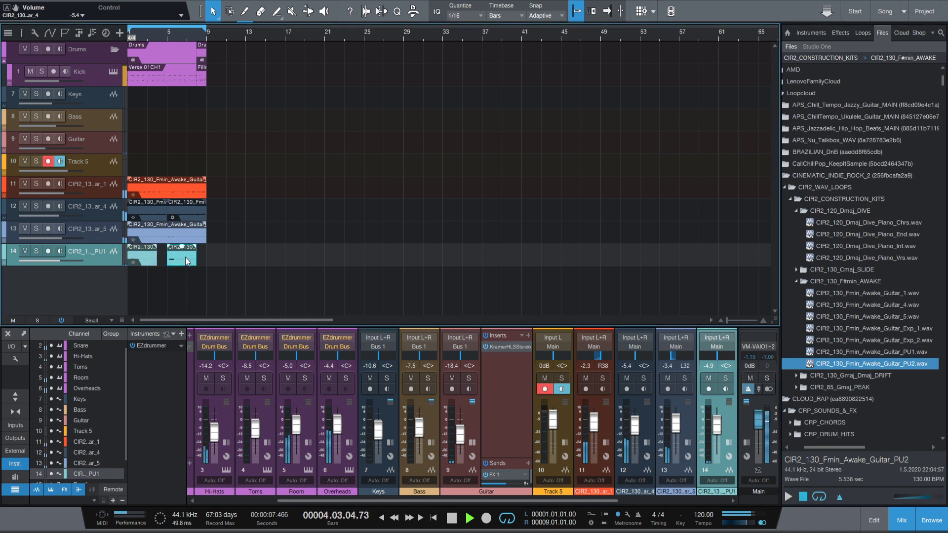
{"action": "left_click", "coordinate": [37, 251]}
{"action": "left_click", "coordinate": [37, 251]}
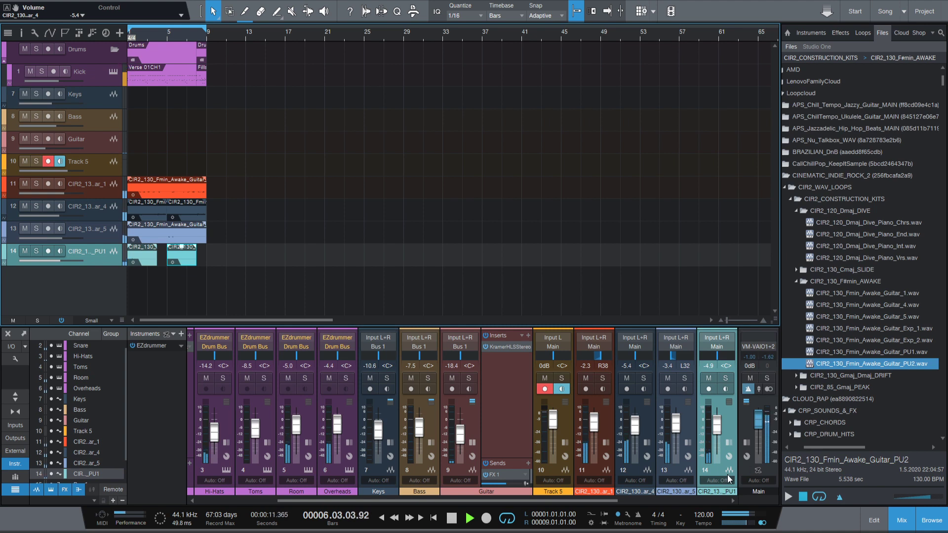
{"action": "left_click", "coordinate": [450, 519]}
{"action": "key", "text": "f"}
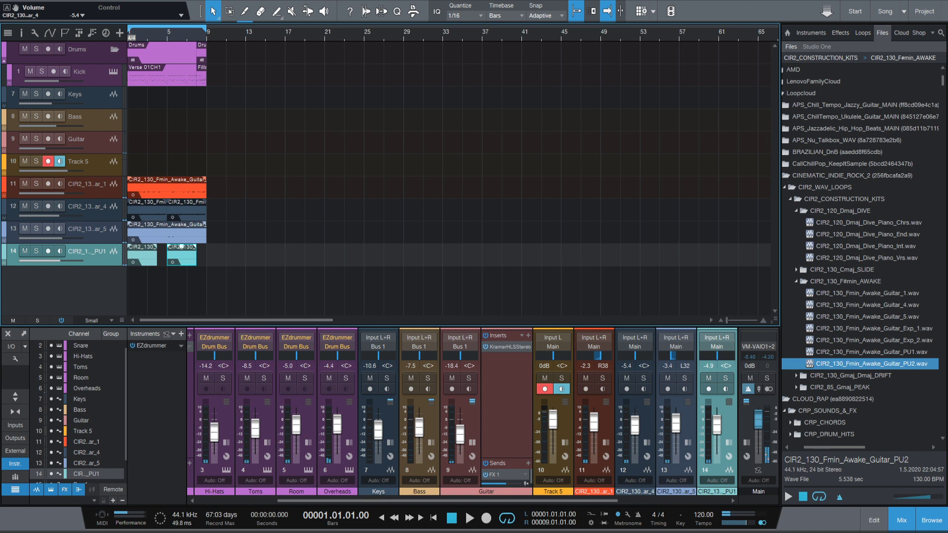
Step: Collapse the CIR2_120_Dmaj_DIVE folder and look through the surrounding loop folders
{"action": "left_click", "coordinate": [788, 198]}
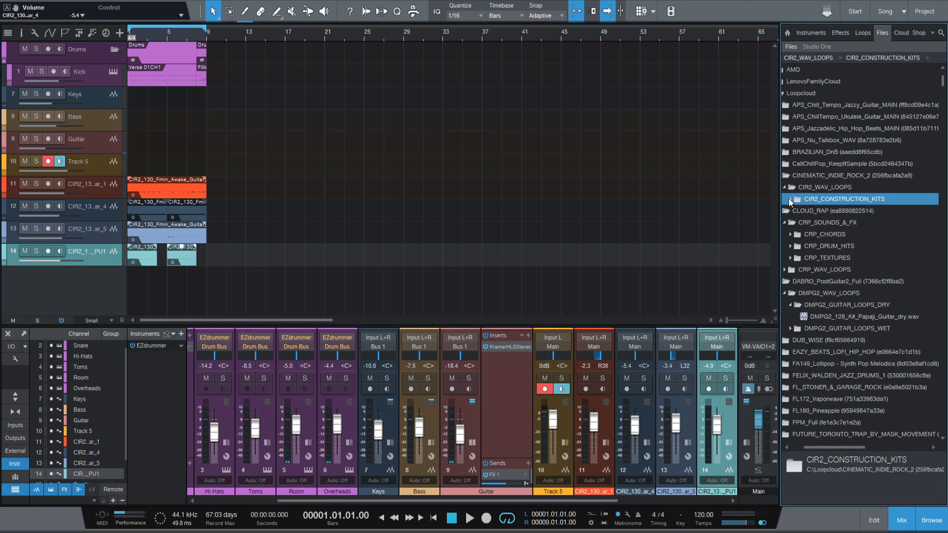
{"action": "left_click", "coordinate": [796, 211]}
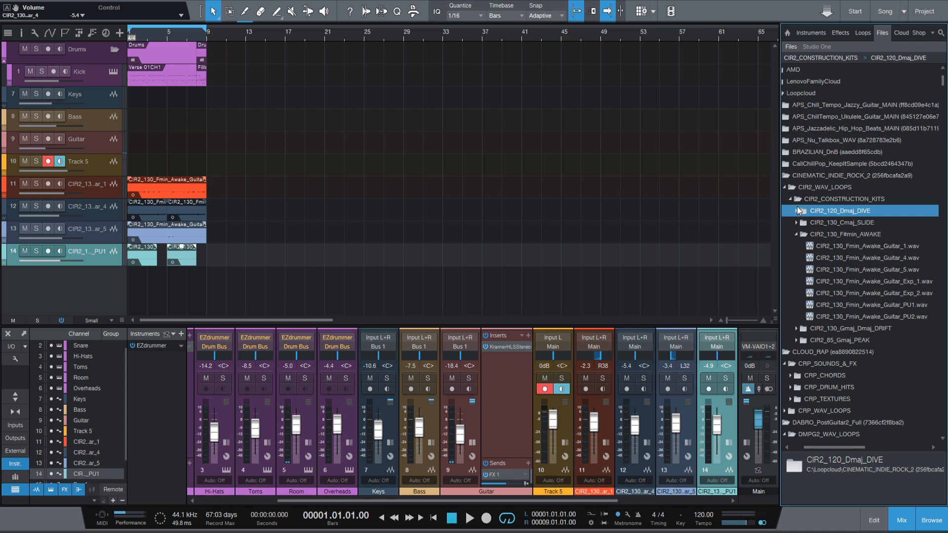
{"action": "scroll", "coordinate": [851, 290], "scroll_direction": "down", "scroll_amount": 1}
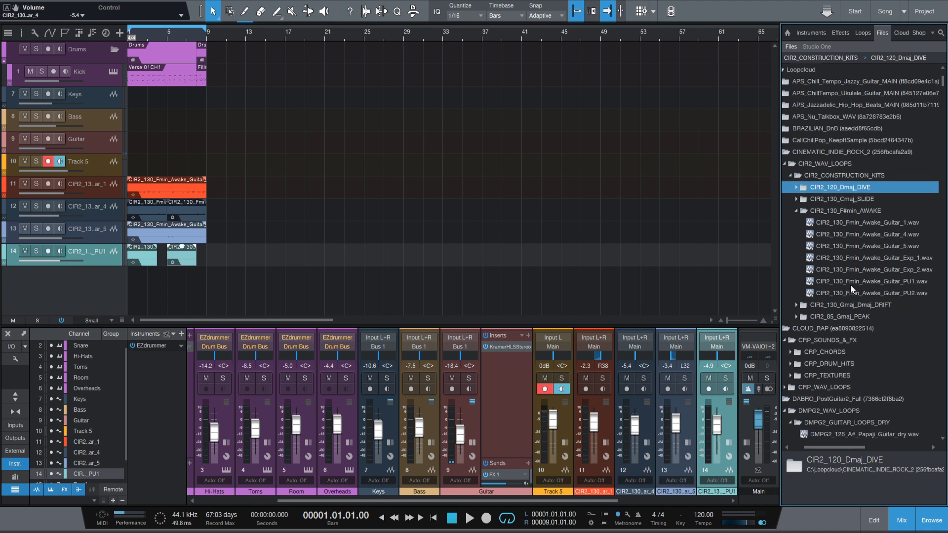
{"action": "scroll", "coordinate": [849, 284], "scroll_direction": "up", "scroll_amount": 1}
{"action": "scroll", "coordinate": [859, 275], "scroll_direction": "up", "scroll_amount": 1}
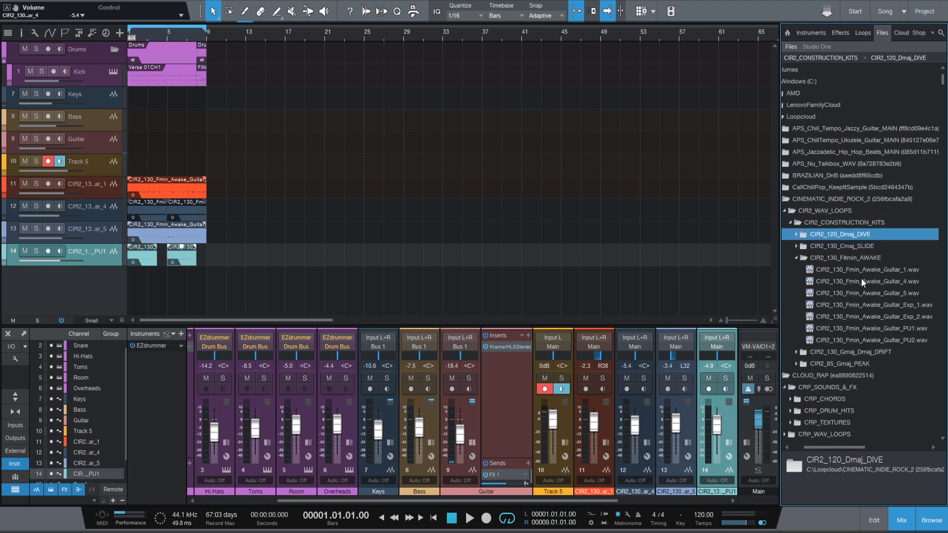
{"action": "scroll", "coordinate": [861, 281], "scroll_direction": "down", "scroll_amount": 1}
{"action": "scroll", "coordinate": [879, 274], "scroll_direction": "down", "scroll_amount": 1}
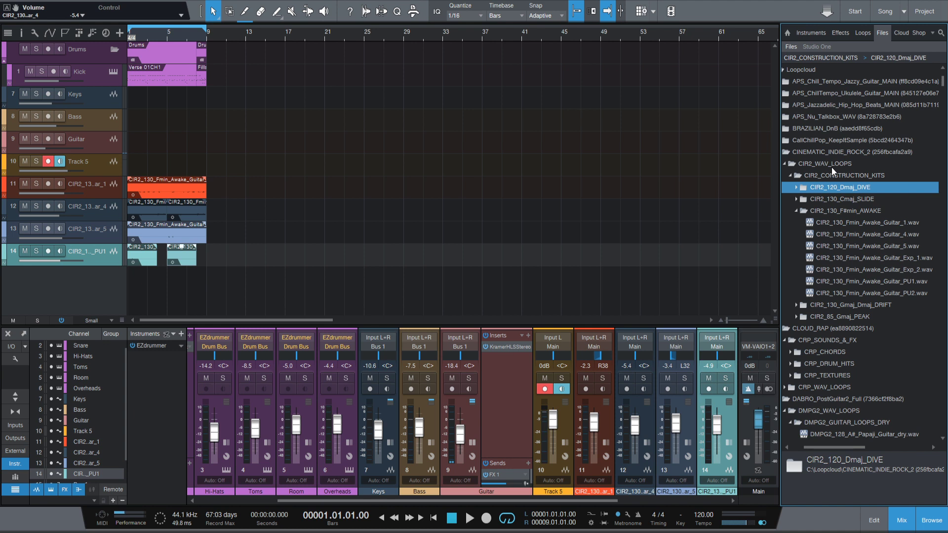
Step: Play the song and lower the Guitar_1 track to -2.9 dB and the Guitar_4 track to -5.8 dB
{"action": "left_click", "coordinate": [452, 518]}
{"action": "left_click", "coordinate": [469, 519]}
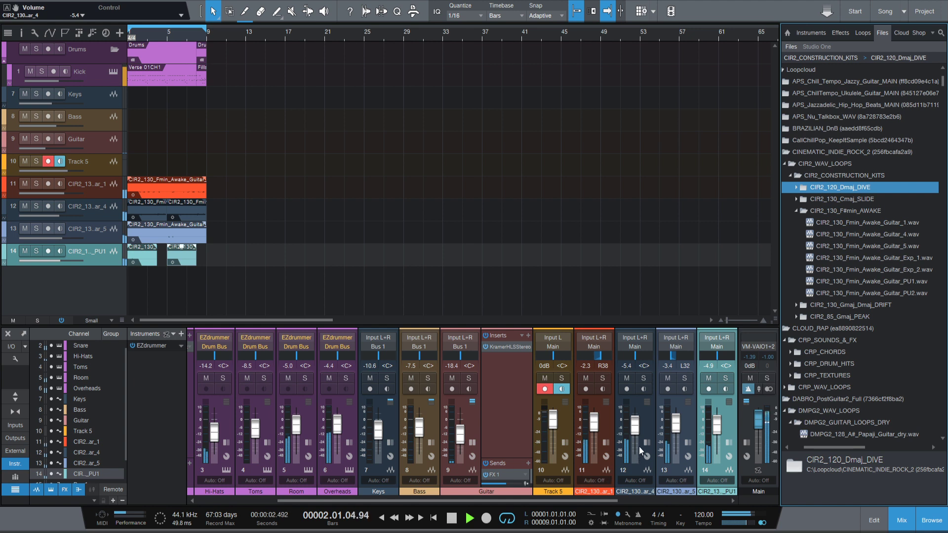
{"action": "left_click_drag", "start_coordinate": [592, 423], "coordinate": [591, 425]}
{"action": "left_click_drag", "start_coordinate": [633, 428], "coordinate": [634, 430]}
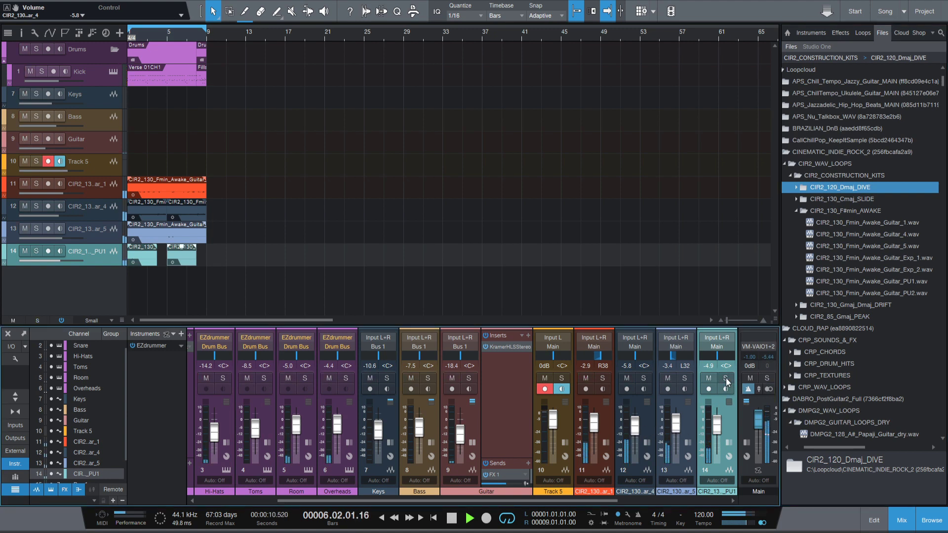
Step: Open the Guitar_PU2 clip in the audio editor and move it to bar 9 on its track
{"action": "double_click", "coordinate": [175, 253]}
{"action": "left_click_drag", "start_coordinate": [176, 254], "coordinate": [215, 246]}
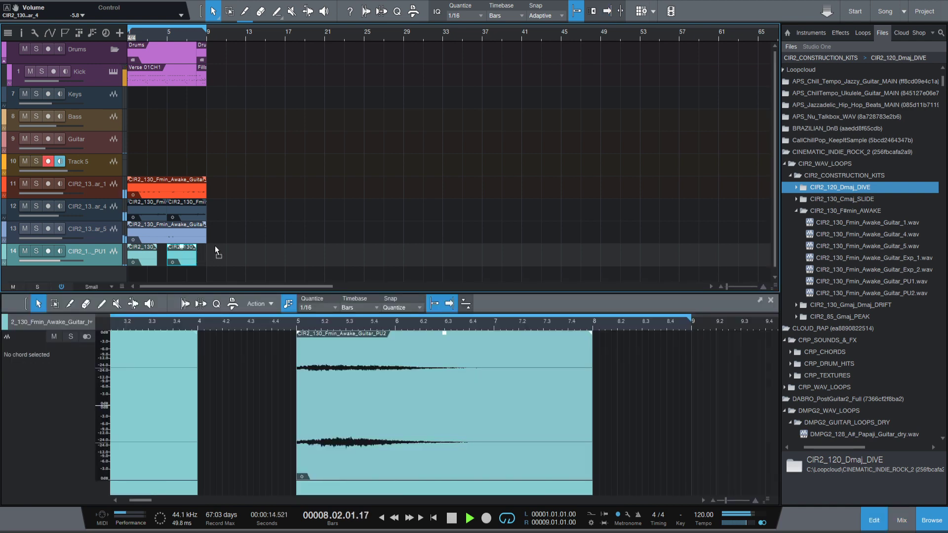
Step: Try a copy of the Guitar_PU1 clip at bar 5, remove that copy, and stop playback
{"action": "left_click", "coordinate": [144, 256]}
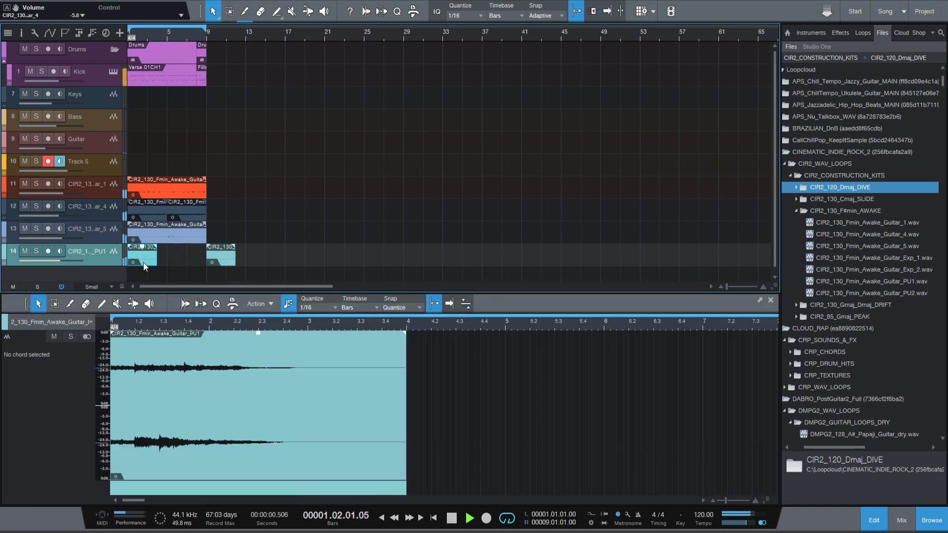
{"action": "key", "text": "d"}
{"action": "left_click_drag", "start_coordinate": [154, 262], "coordinate": [177, 255]}
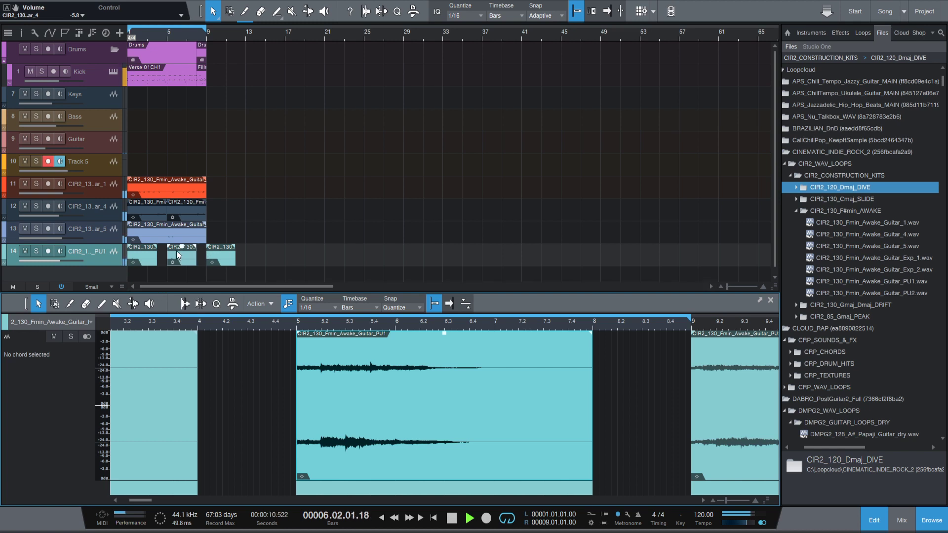
{"action": "left_click", "coordinate": [177, 256]}
{"action": "key", "text": "Delete"}
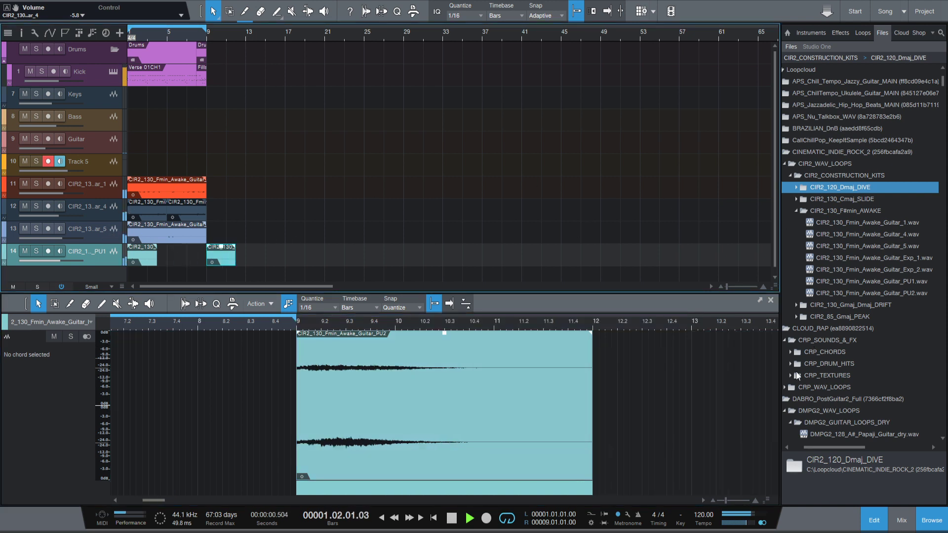
{"action": "left_click", "coordinate": [456, 522]}
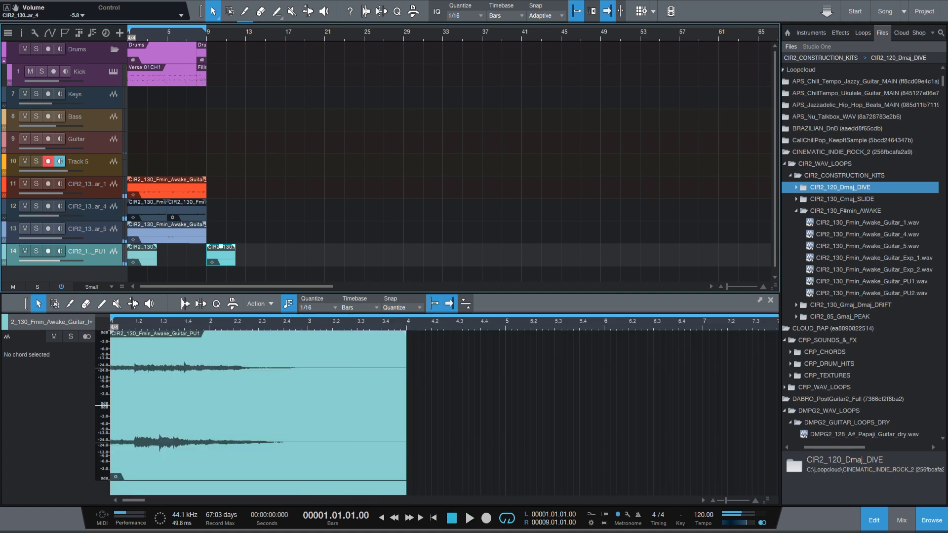